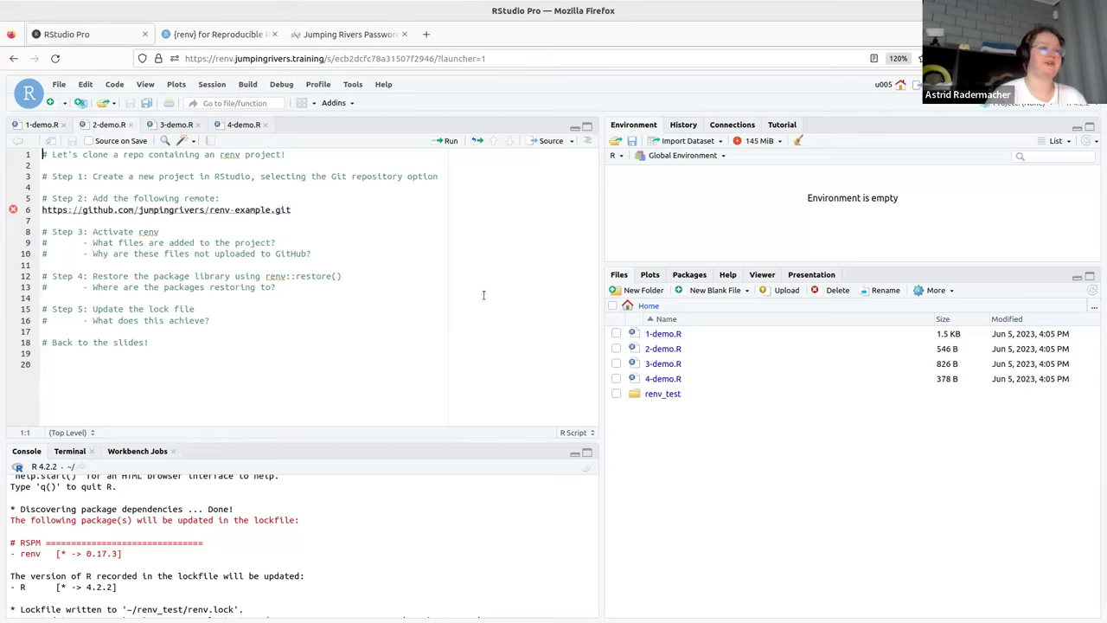
{"action": "left_click", "coordinate": [999, 105]}
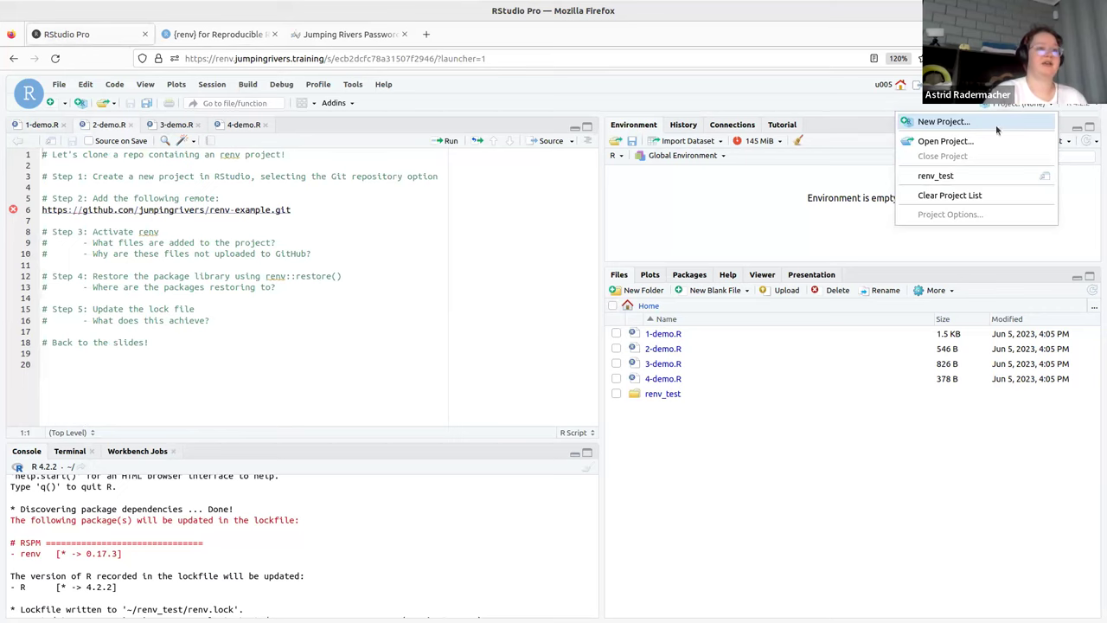
{"action": "left_click", "coordinate": [967, 122]}
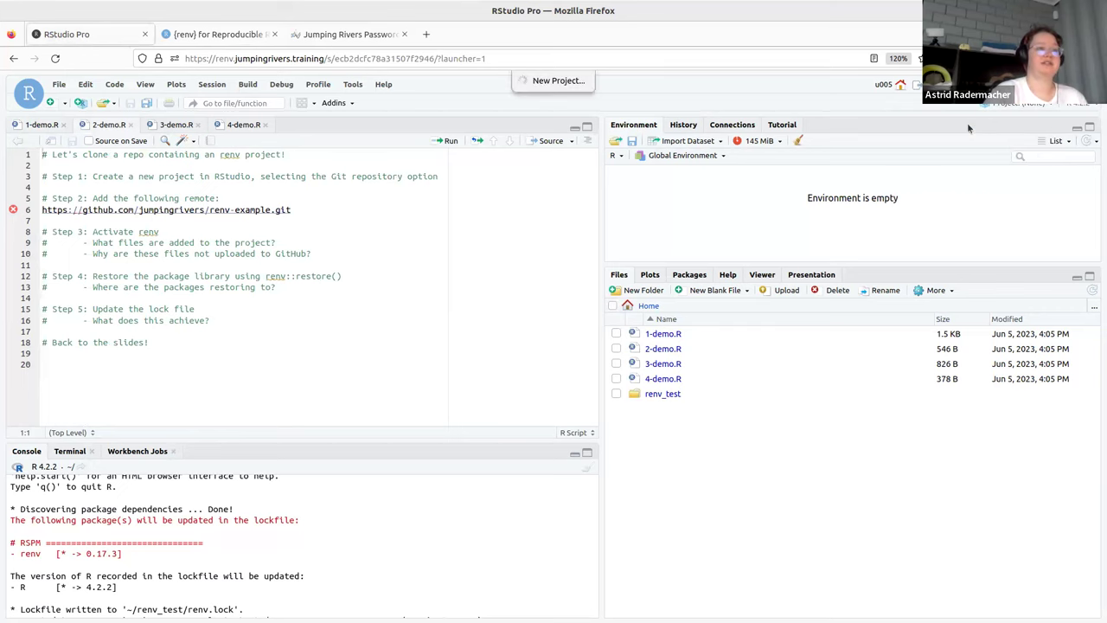
{"action": "left_click", "coordinate": [570, 413]}
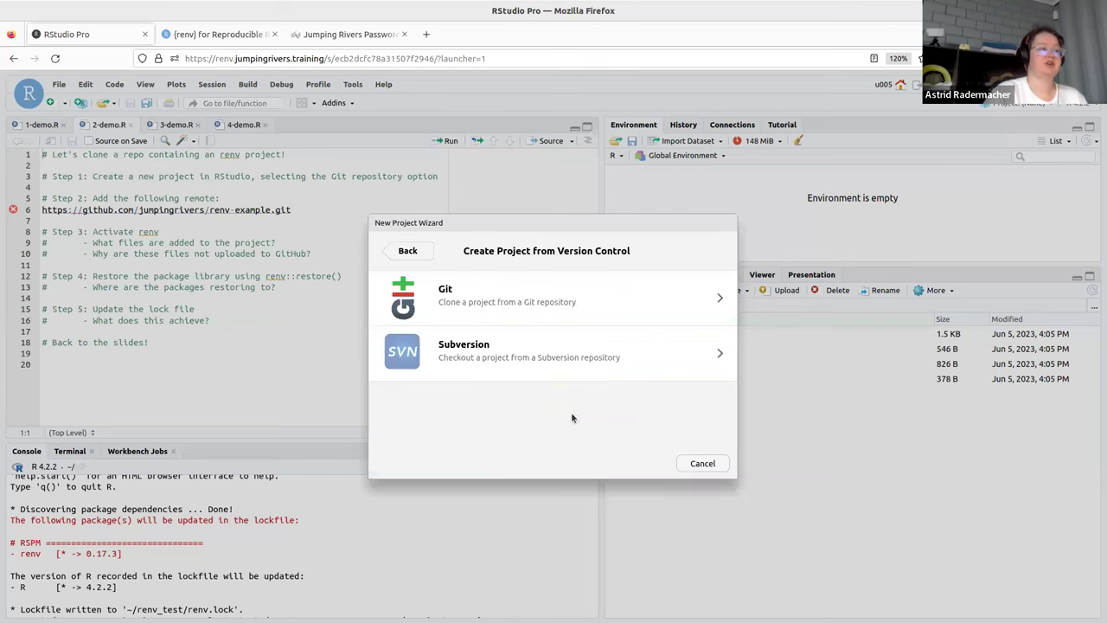
{"action": "left_click", "coordinate": [423, 251]}
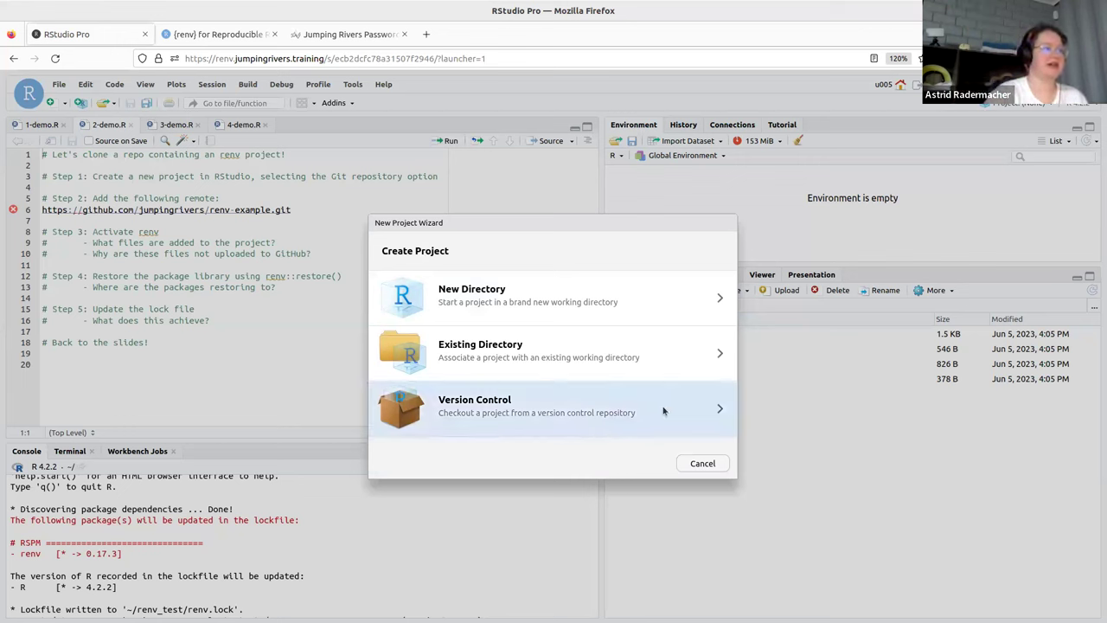
{"action": "left_click", "coordinate": [563, 418]}
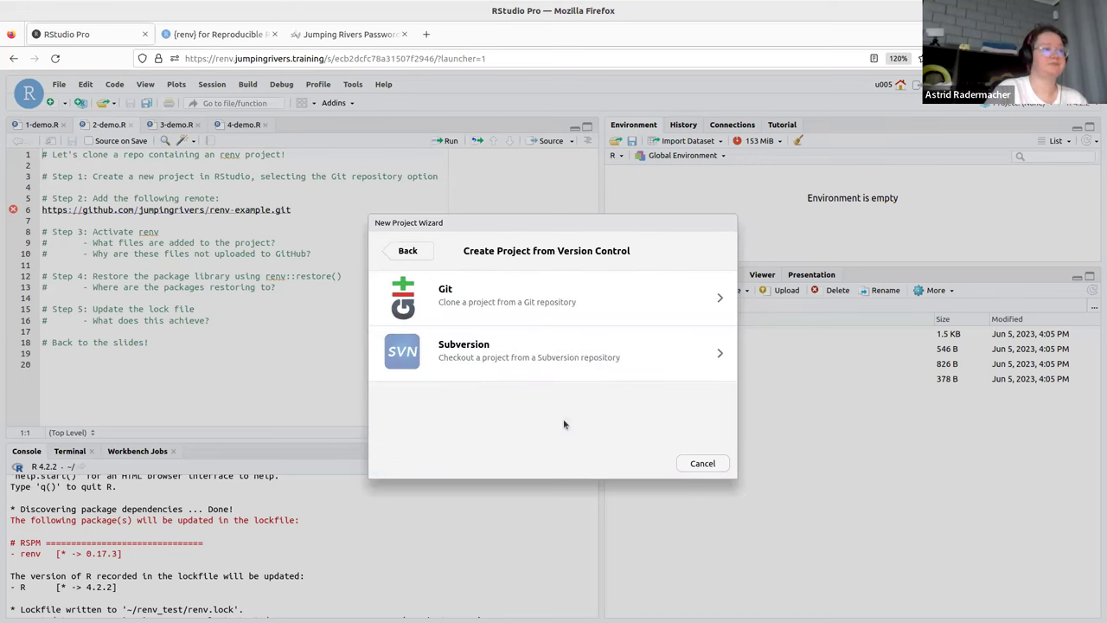
{"action": "left_click", "coordinate": [499, 307]}
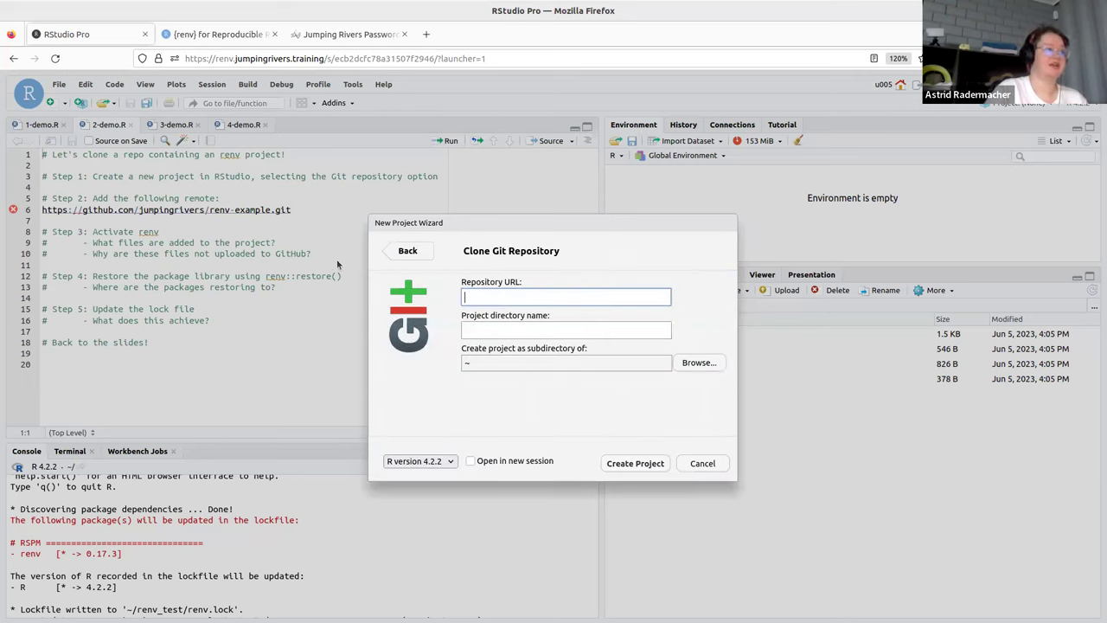
{"action": "right_click", "coordinate": [494, 295]}
{"action": "left_click", "coordinate": [525, 361]}
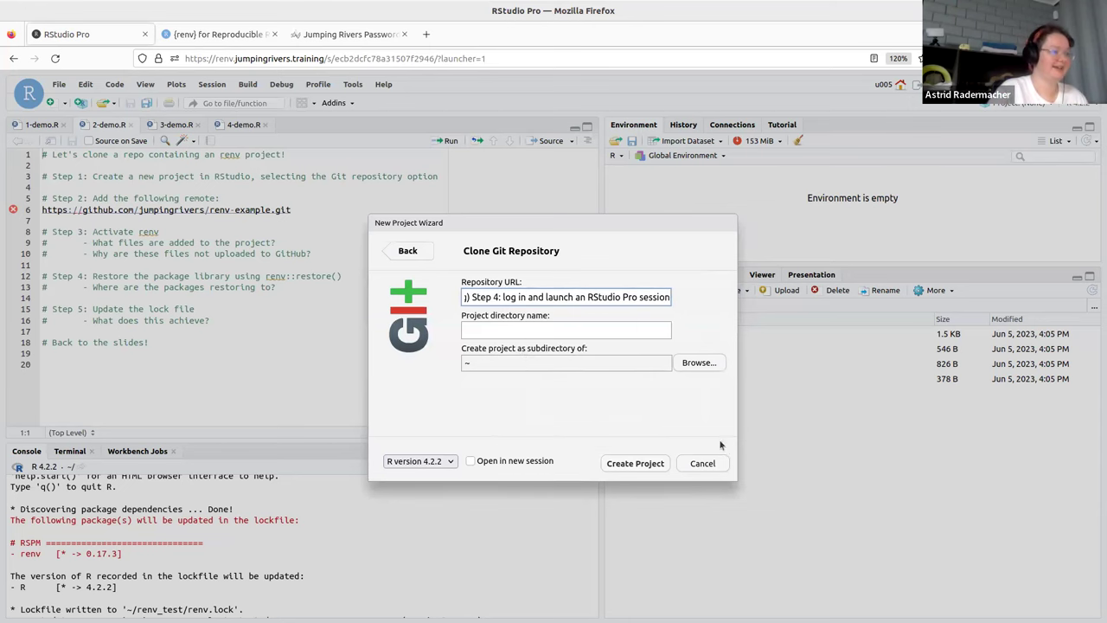
{"action": "left_click", "coordinate": [702, 463]}
Step: Open the repository link from line 6 of 2-demo.R in a new browser tab and view its HTTPS clone address
{"action": "left_click_drag", "start_coordinate": [297, 209], "coordinate": [43, 211]}
{"action": "right_click", "coordinate": [80, 214]}
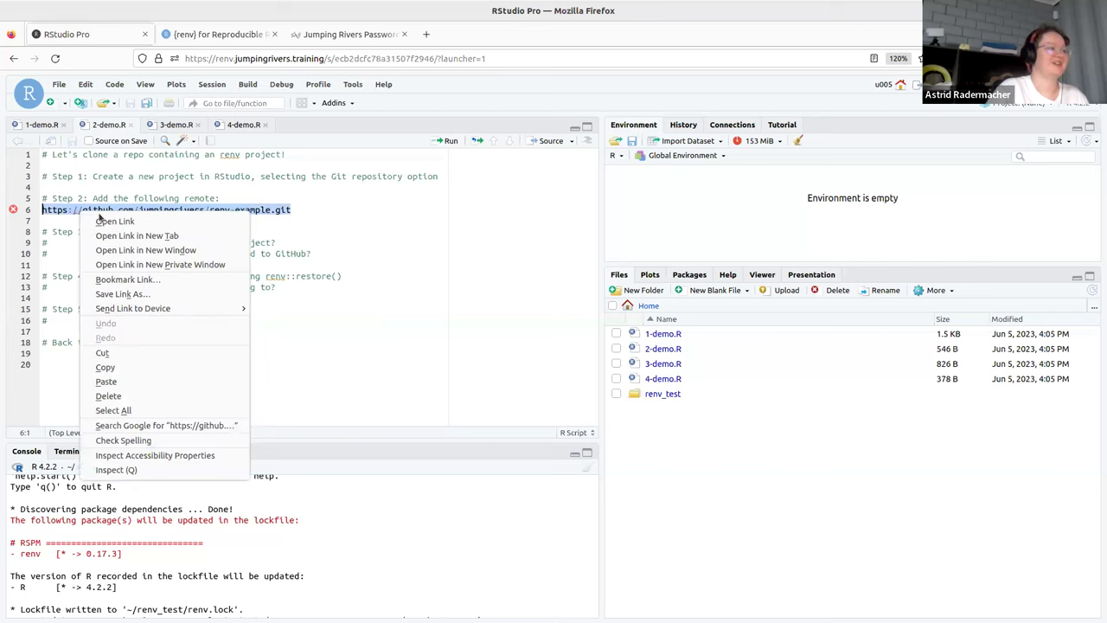
{"action": "left_click", "coordinate": [136, 235]}
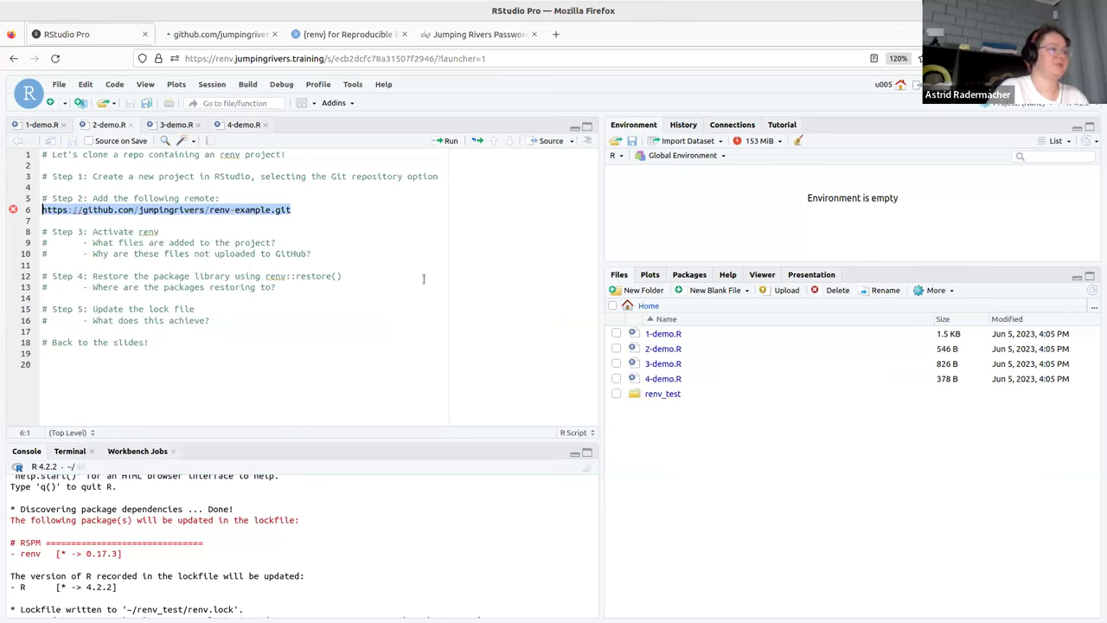
{"action": "left_click", "coordinate": [220, 33]}
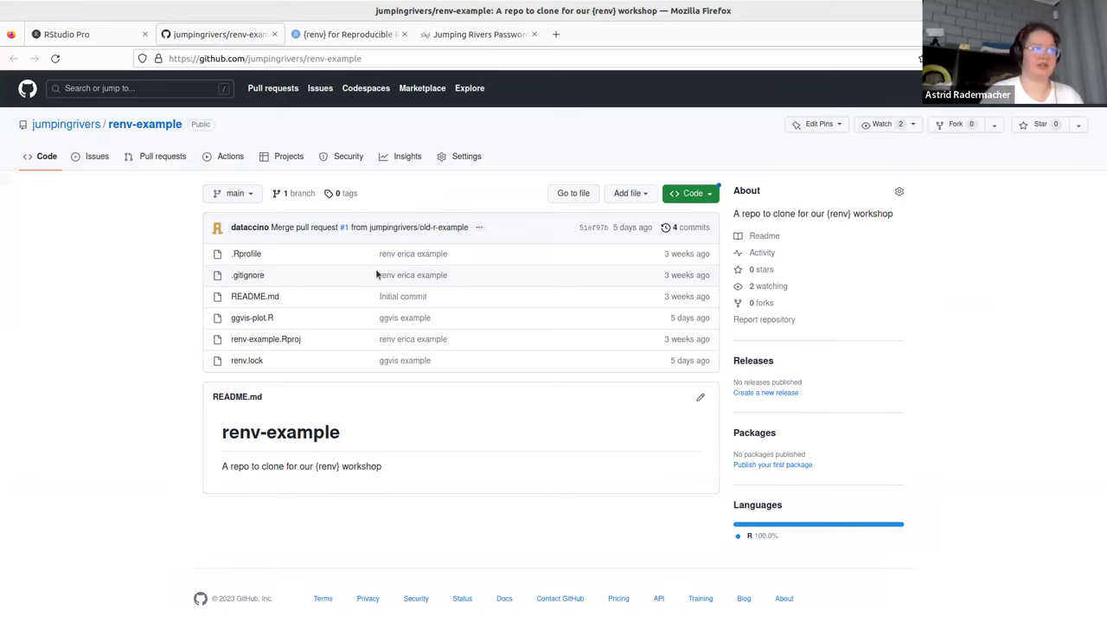
{"action": "left_click", "coordinate": [701, 199]}
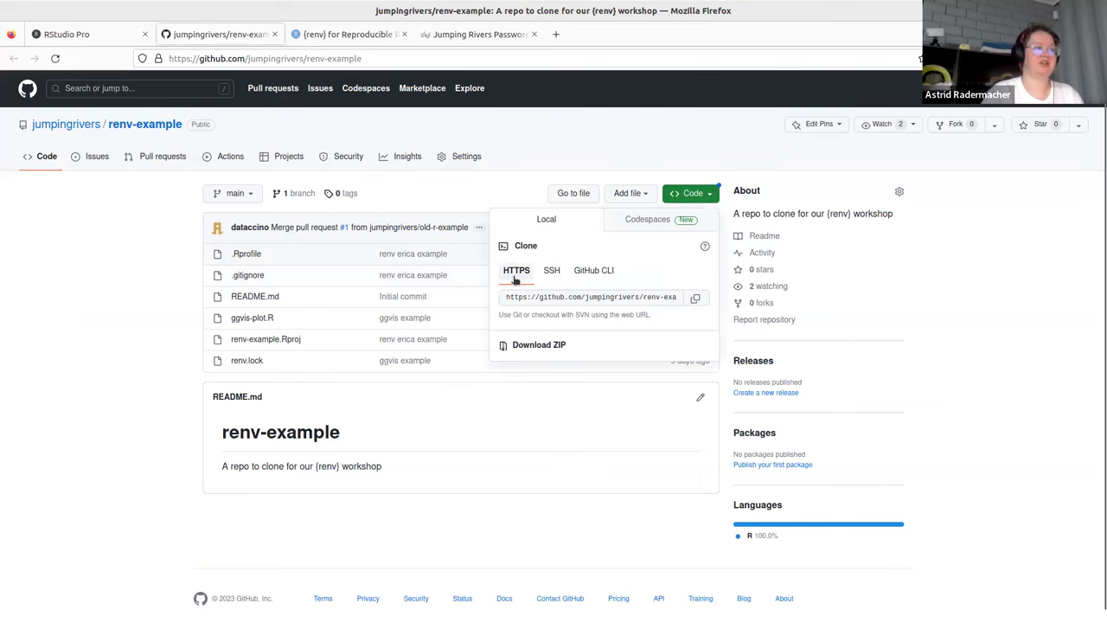
{"action": "left_click", "coordinate": [346, 33]}
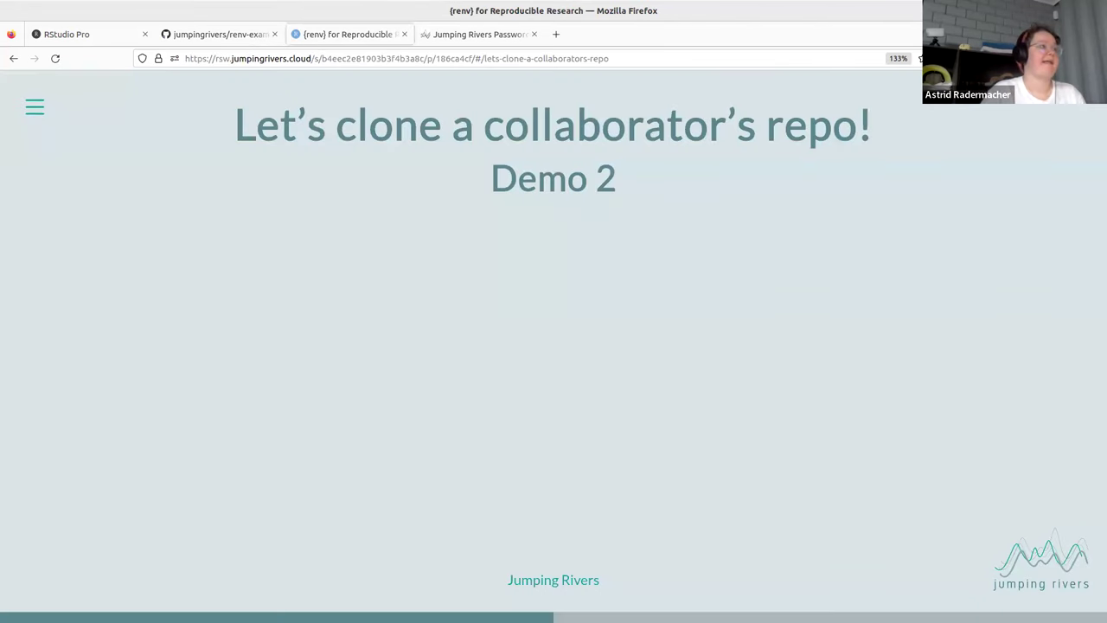
{"action": "left_click", "coordinate": [52, 33]}
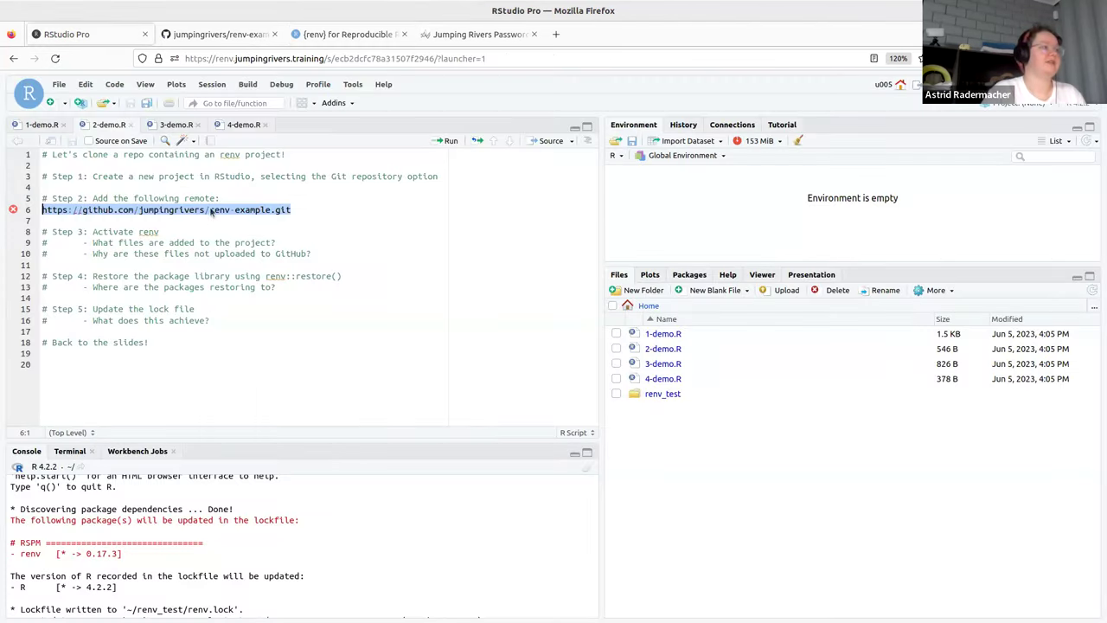
{"action": "right_click", "coordinate": [211, 212]}
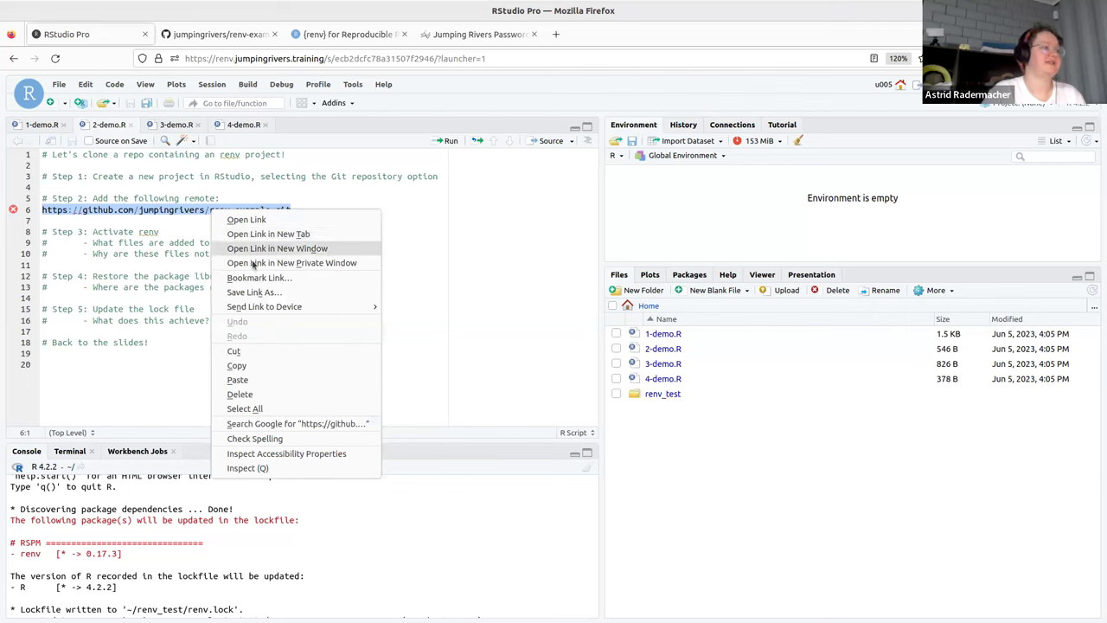
{"action": "left_click", "coordinate": [236, 365]}
{"action": "left_click", "coordinate": [316, 276]}
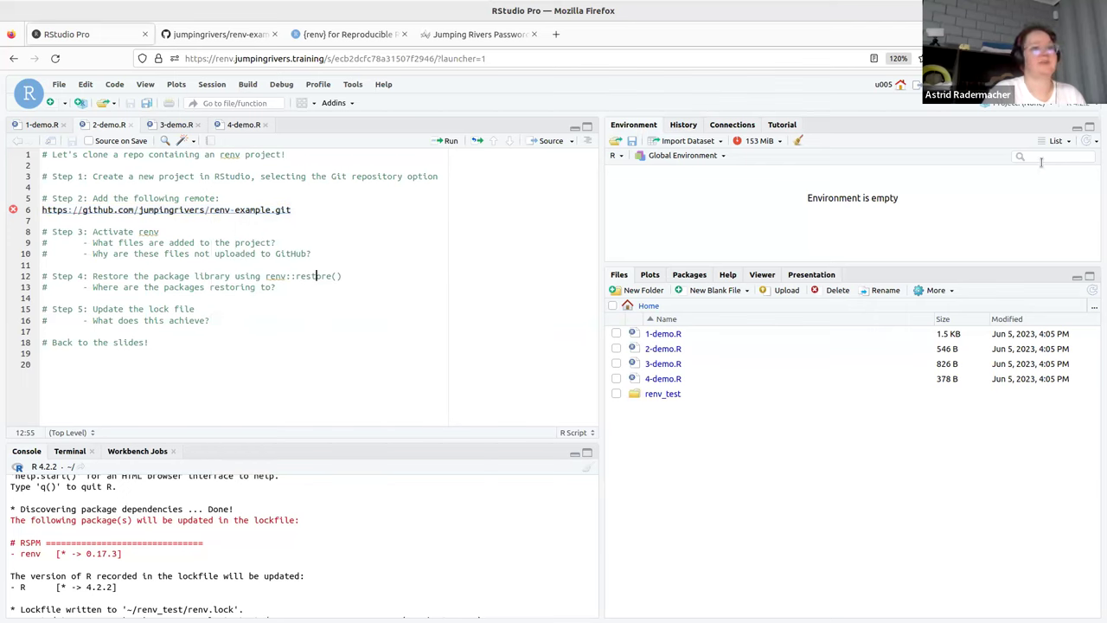
{"action": "left_click", "coordinate": [1023, 103]}
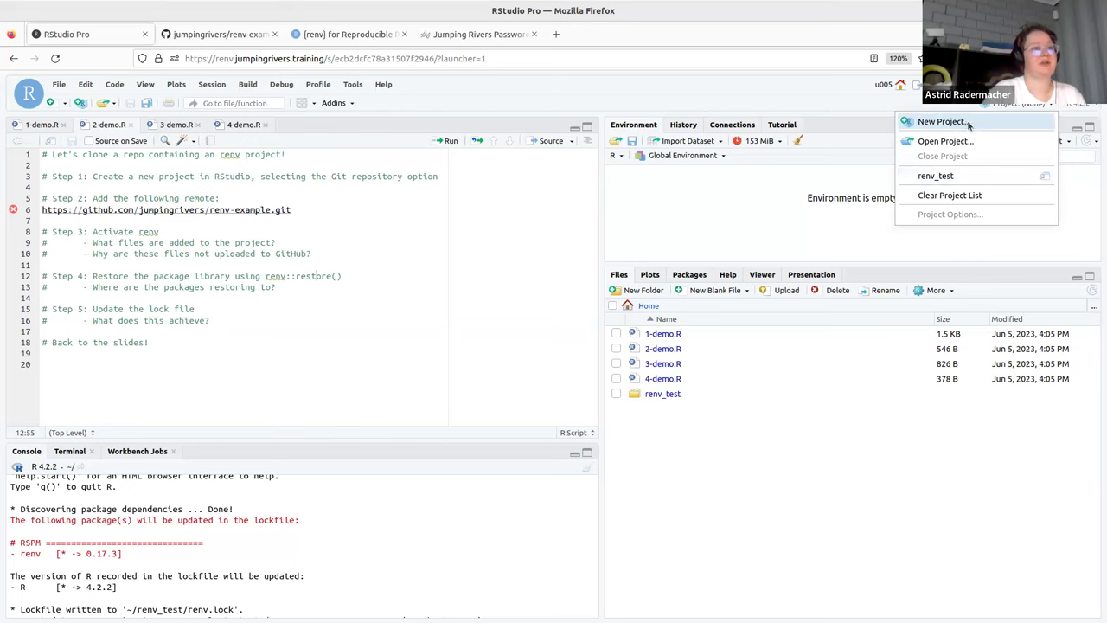
{"action": "left_click", "coordinate": [961, 124]}
{"action": "left_click", "coordinate": [541, 421]}
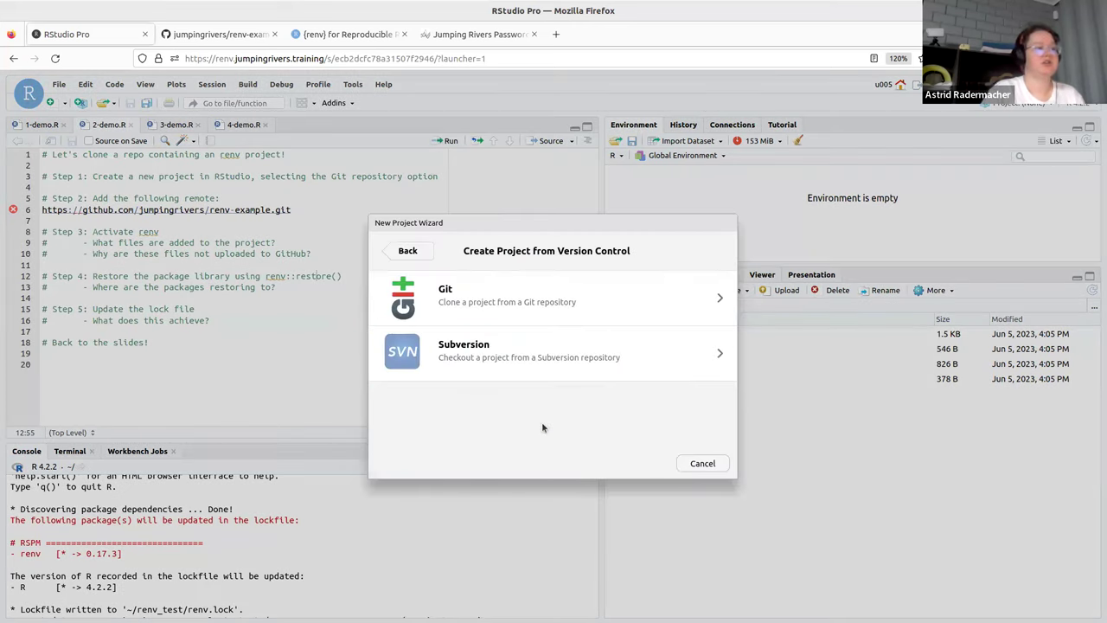
{"action": "left_click", "coordinate": [543, 314]}
{"action": "right_click", "coordinate": [558, 296]}
{"action": "left_click", "coordinate": [593, 366]}
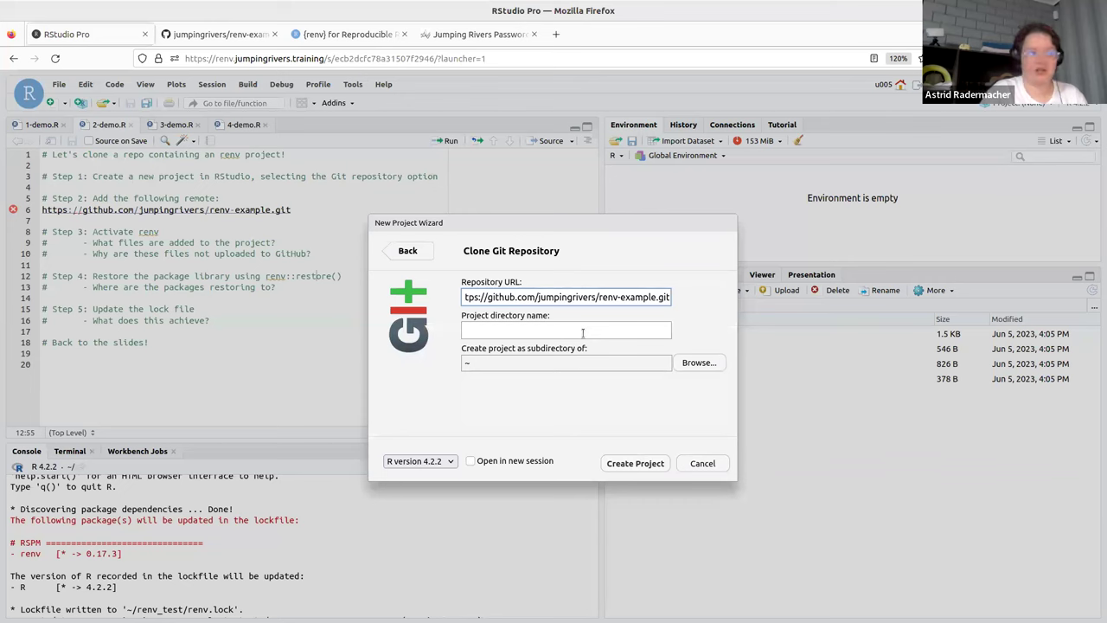
{"action": "left_click", "coordinate": [701, 464]}
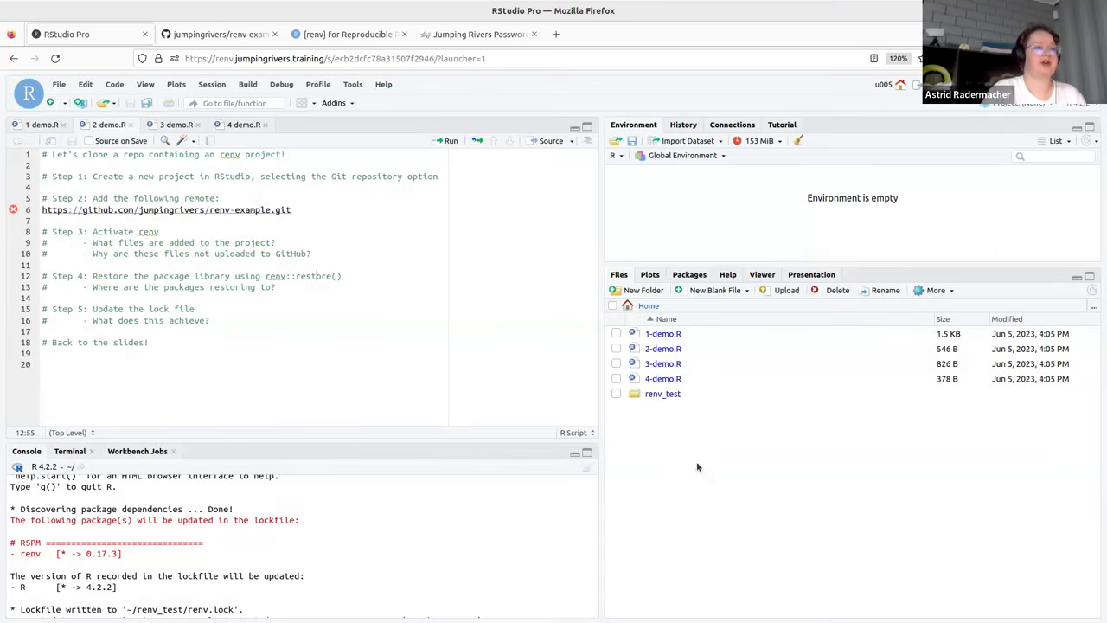
{"action": "left_click", "coordinate": [1026, 104]}
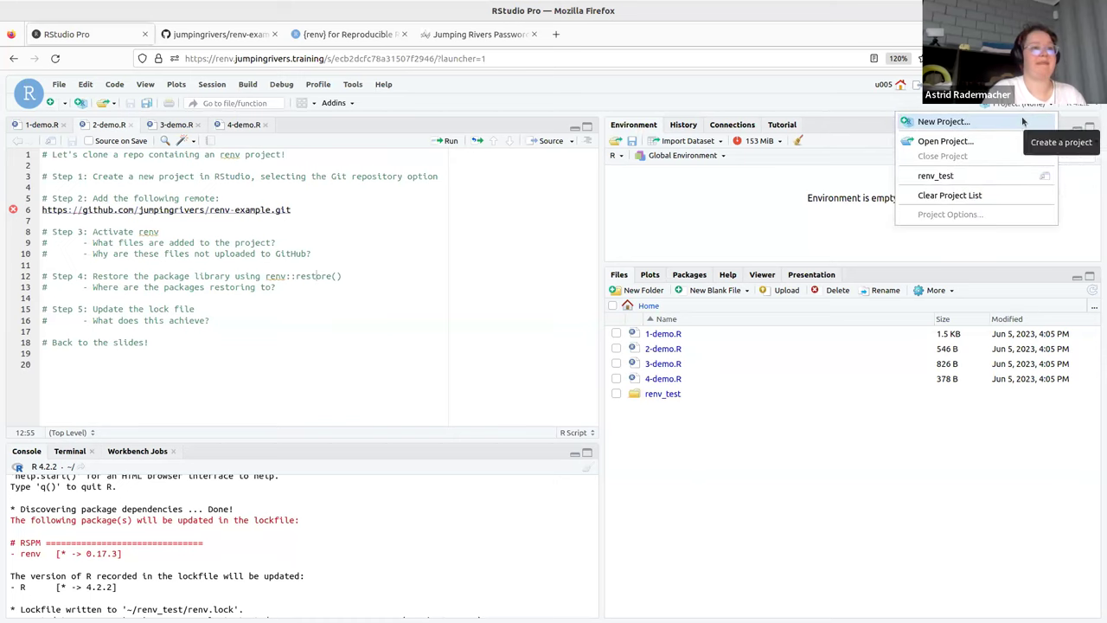
{"action": "left_click", "coordinate": [1021, 121]}
{"action": "left_click", "coordinate": [519, 390]}
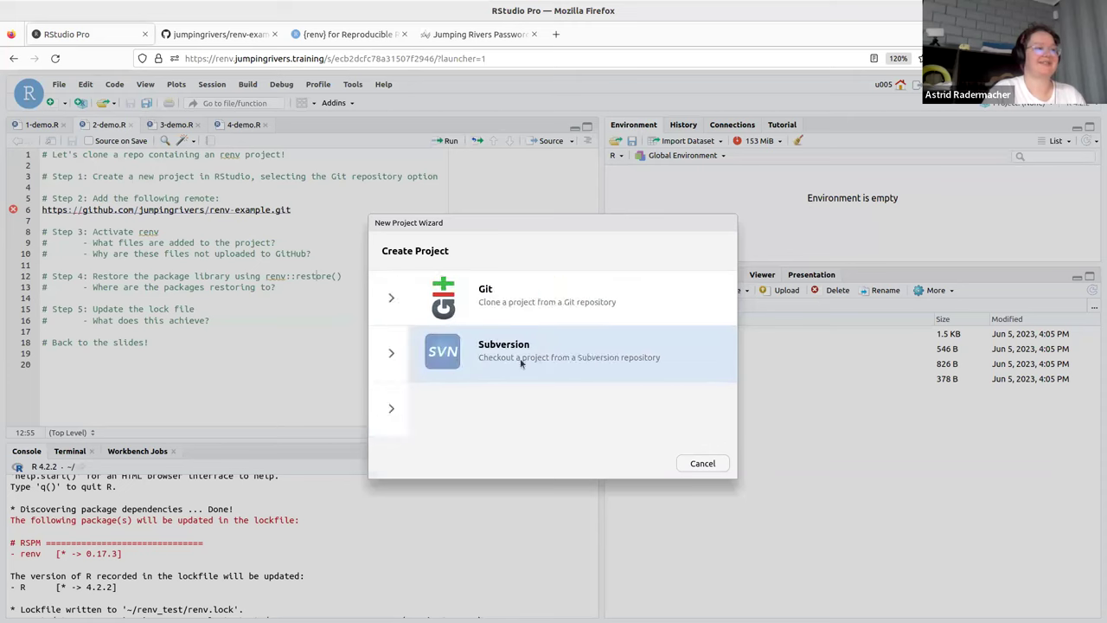
{"action": "left_click", "coordinate": [535, 305]}
{"action": "right_click", "coordinate": [537, 298]}
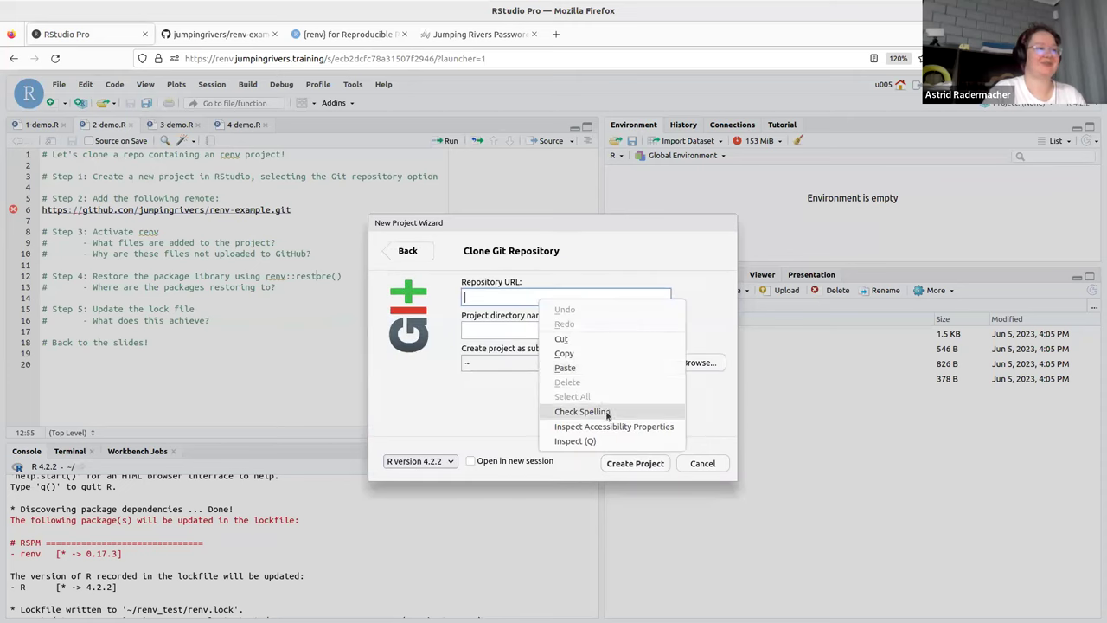
{"action": "key", "text": "Escape"}
{"action": "key", "text": "ctrl+v"}
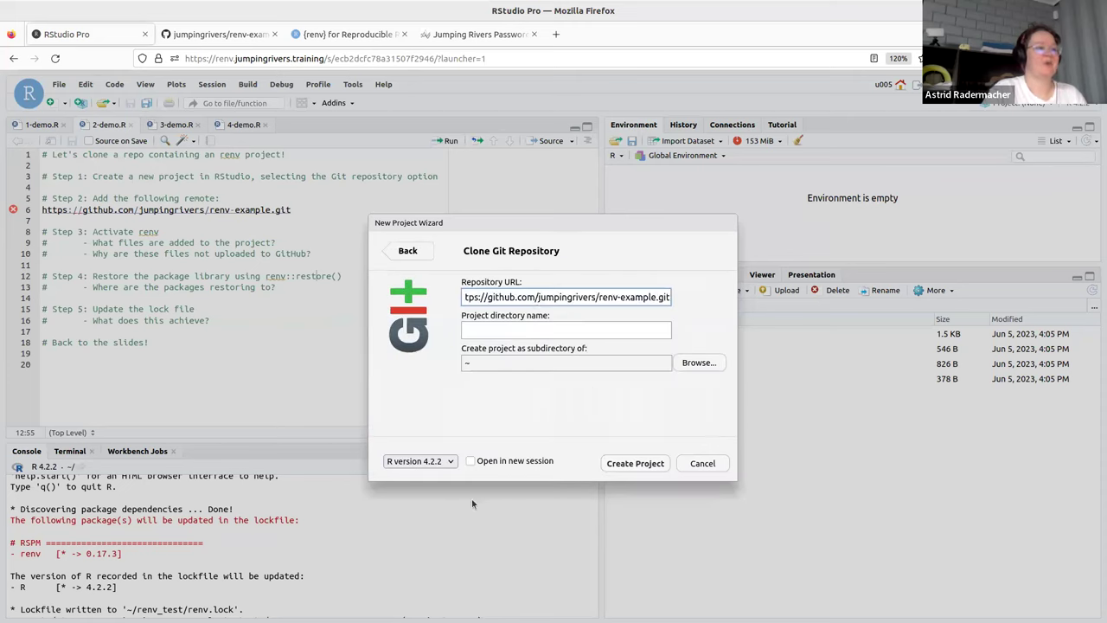
Step: Set the project to open in a new session, name its directory renv-example, and create it
{"action": "left_click", "coordinate": [470, 461]}
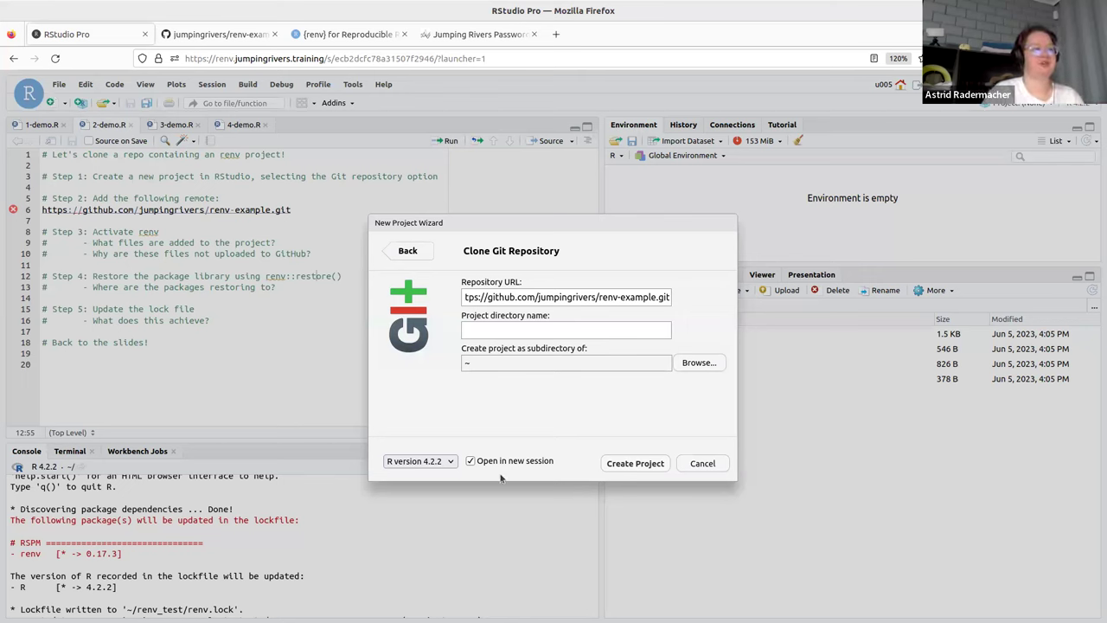
{"action": "left_click", "coordinate": [544, 329]}
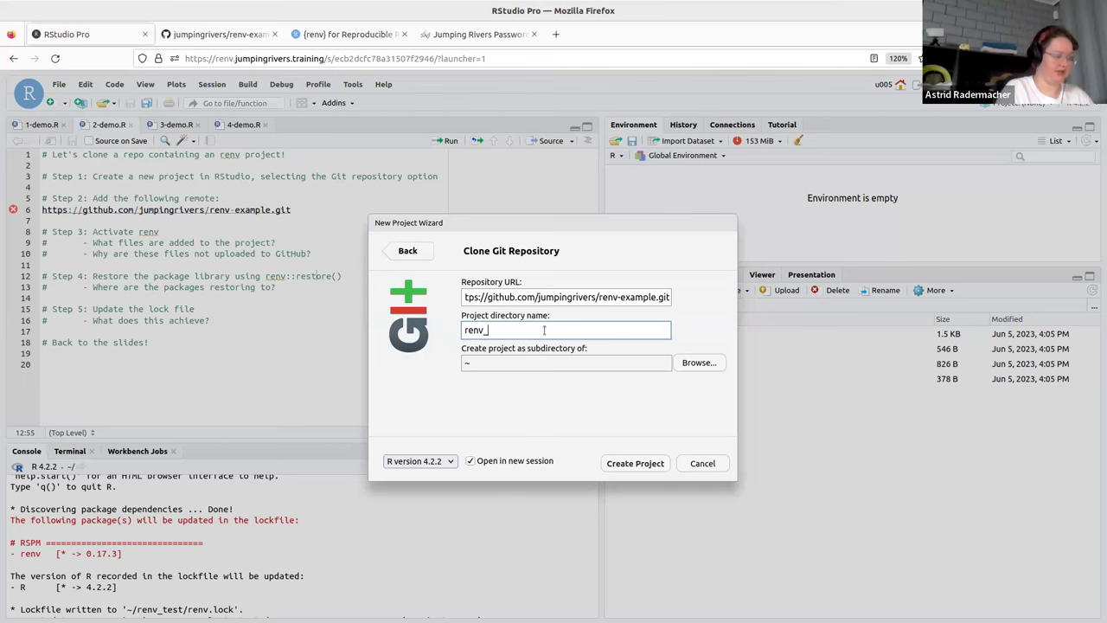
{"action": "key", "text": "BackSpace"}
{"action": "key", "text": "BackSpace"}
{"action": "key", "text": "BackSpace"}
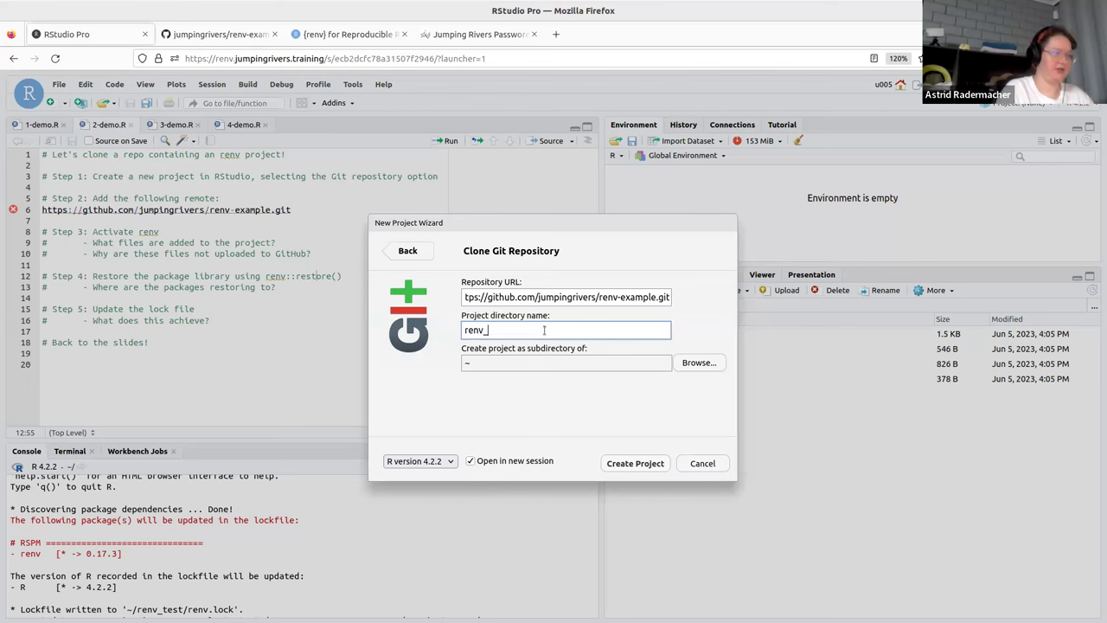
{"action": "type", "text": "example"}
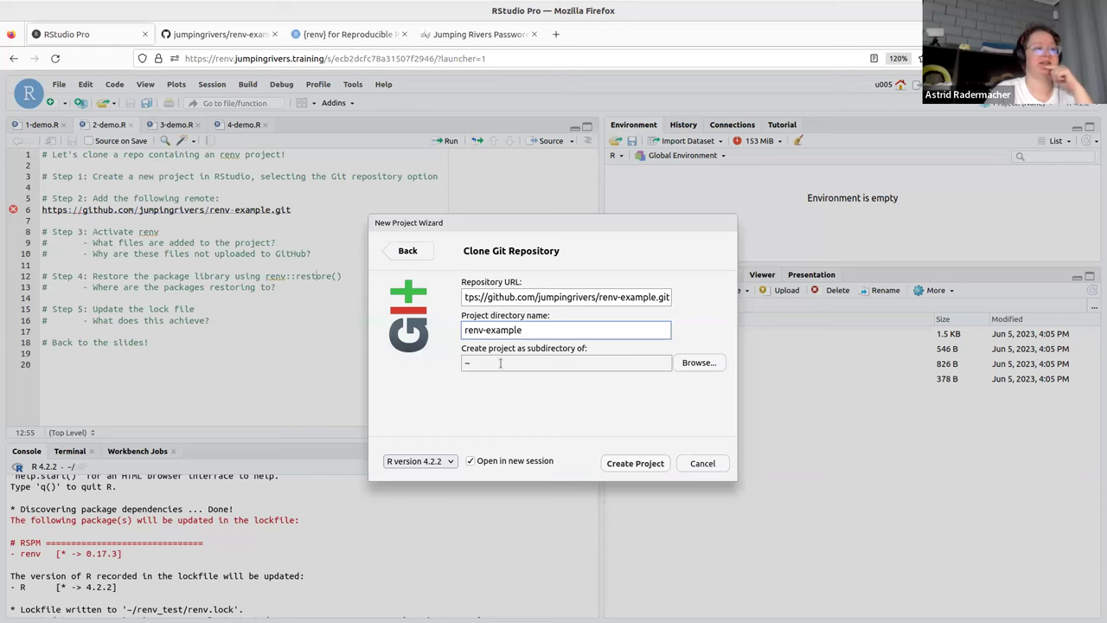
{"action": "left_click", "coordinate": [636, 462]}
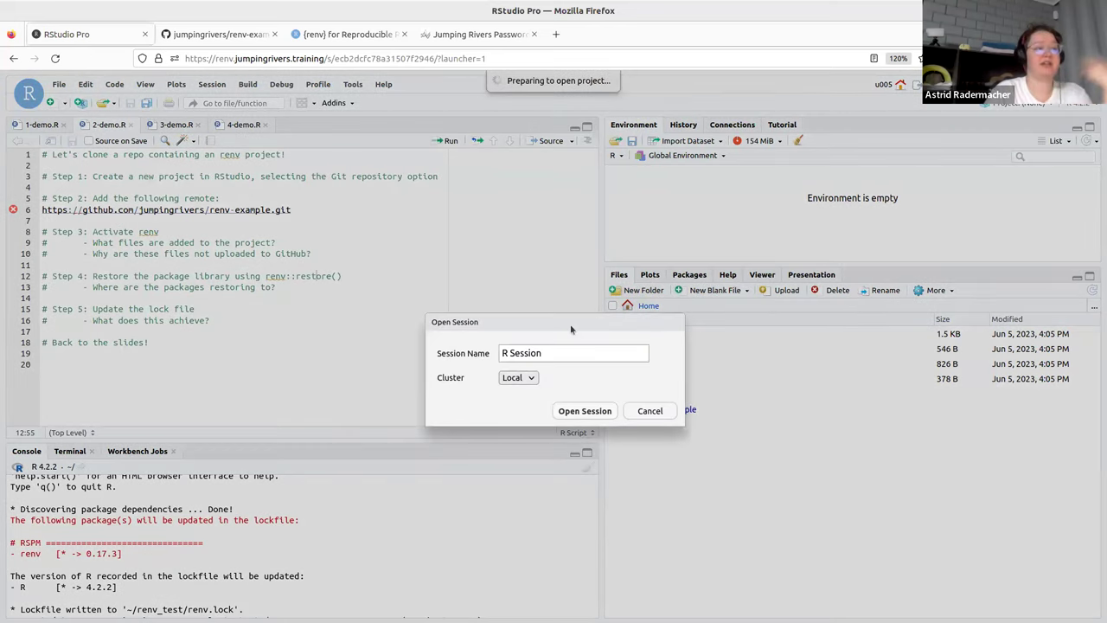
Step: Name the new session renv-example and open it on the Local cluster
{"action": "double_click", "coordinate": [544, 353]}
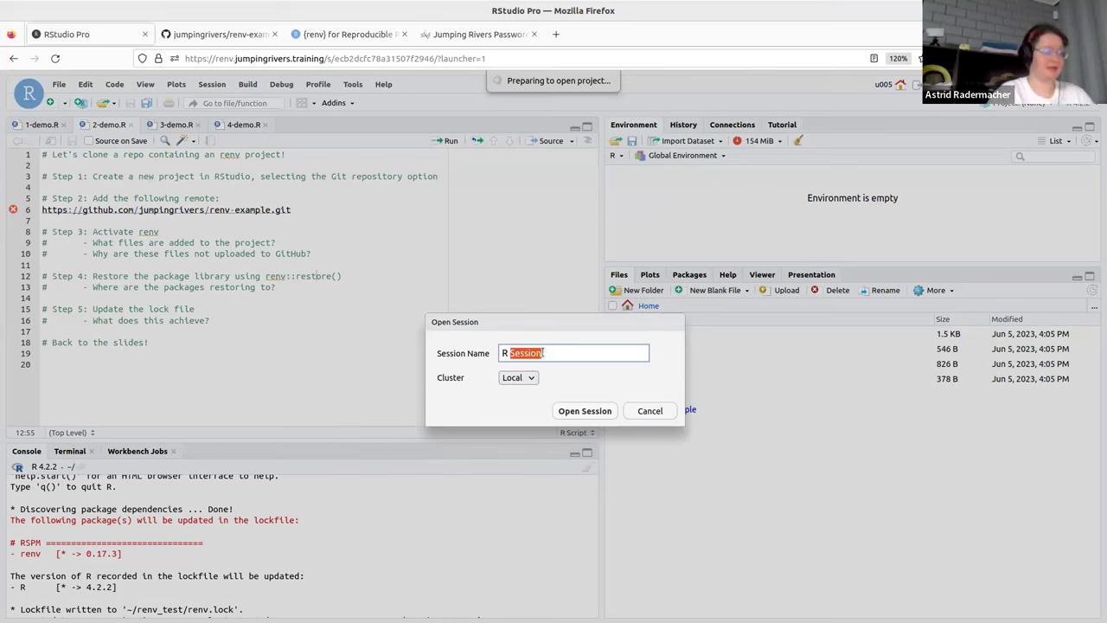
{"action": "key", "text": "BackSpace"}
{"action": "key", "text": "BackSpace"}
{"action": "key", "text": "BackSpace"}
{"action": "type", "text": "ren"}
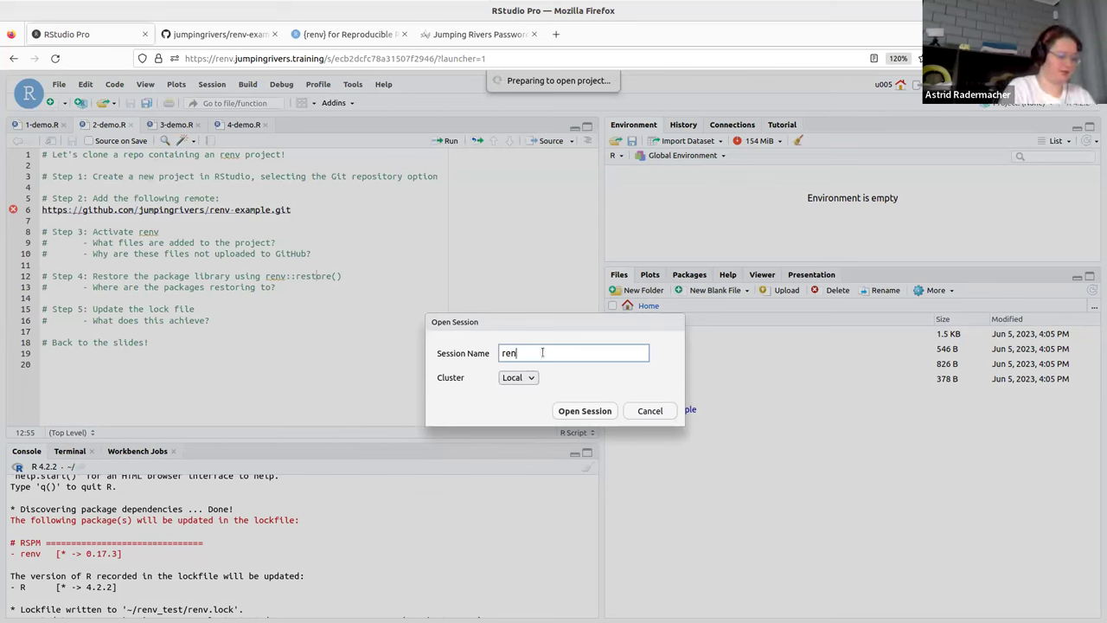
{"action": "type", "text": "v-example"}
{"action": "left_click", "coordinate": [585, 409]}
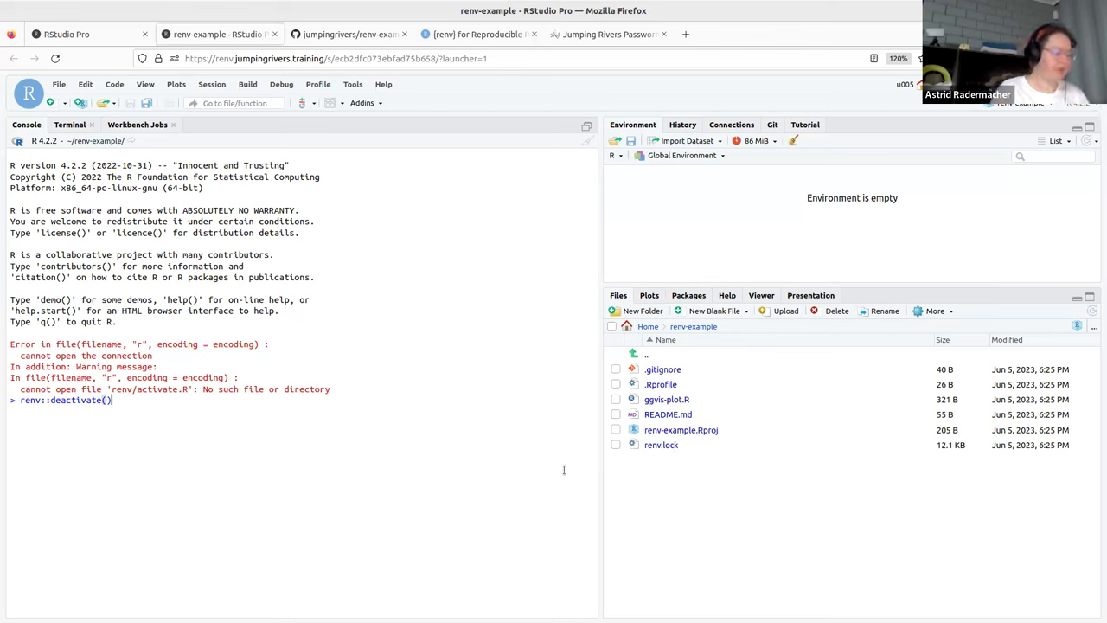
Step: Clear the unsubmitted renv::deactivate() command from the console prompt
{"action": "key", "text": "BackSpace"}
{"action": "key", "text": "BackSpace"}
{"action": "key", "text": "BackSpace"}
{"action": "key", "text": "BackSpace"}
{"action": "key", "text": "BackSpace"}
{"action": "key", "text": "BackSpace"}
{"action": "key", "text": "BackSpace"}
{"action": "key", "text": "BackSpace"}
{"action": "key", "text": "BackSpace"}
{"action": "key", "text": "BackSpace"}
{"action": "key", "text": "BackSpace"}
{"action": "key", "text": "BackSpace"}
{"action": "key", "text": "BackSpace"}
{"action": "key", "text": "BackSpace"}
{"action": "key", "text": "BackSpace"}
{"action": "key", "text": "BackSpace"}
{"action": "key", "text": "BackSpace"}
{"action": "key", "text": "BackSpace"}
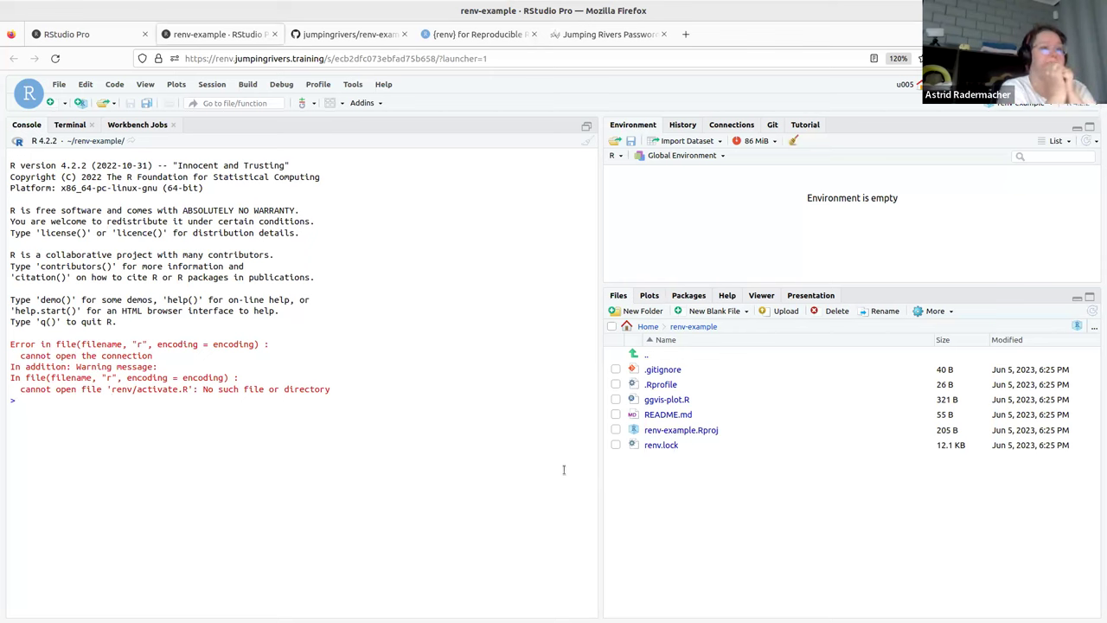
Step: Examine the cloned project's Git status and its global environment
{"action": "left_click", "coordinate": [773, 124]}
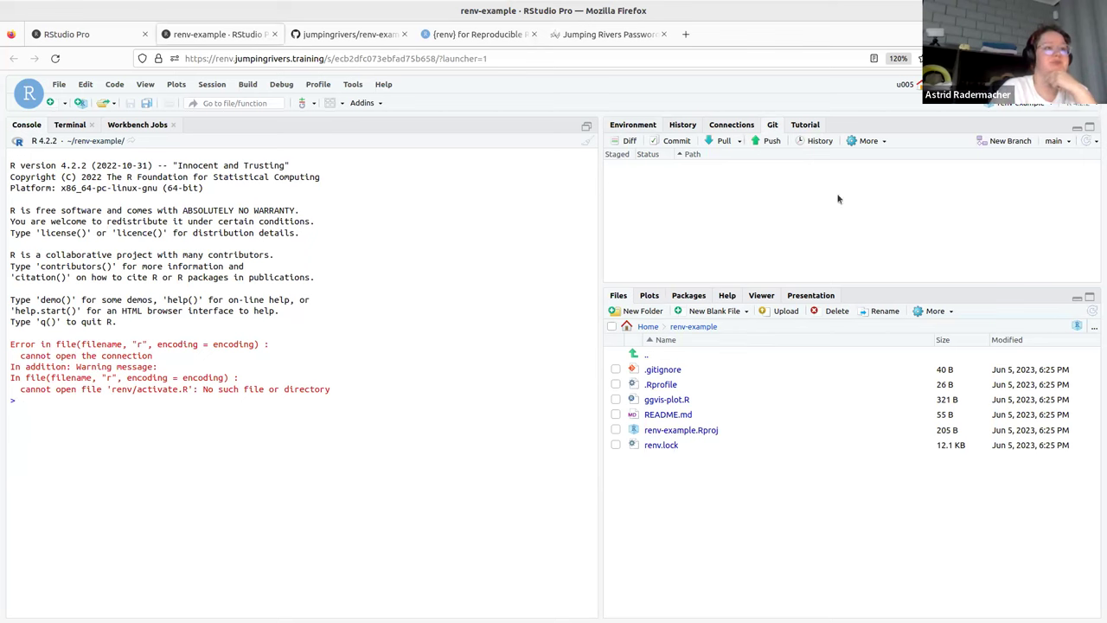
{"action": "left_click", "coordinate": [614, 127]}
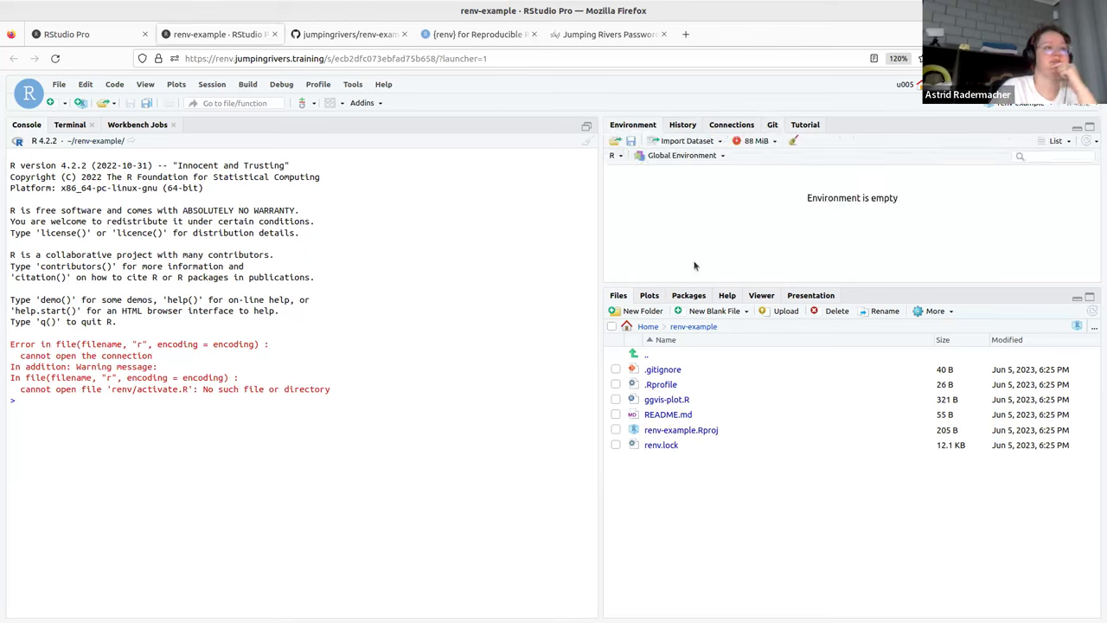
{"action": "left_click", "coordinate": [771, 125]}
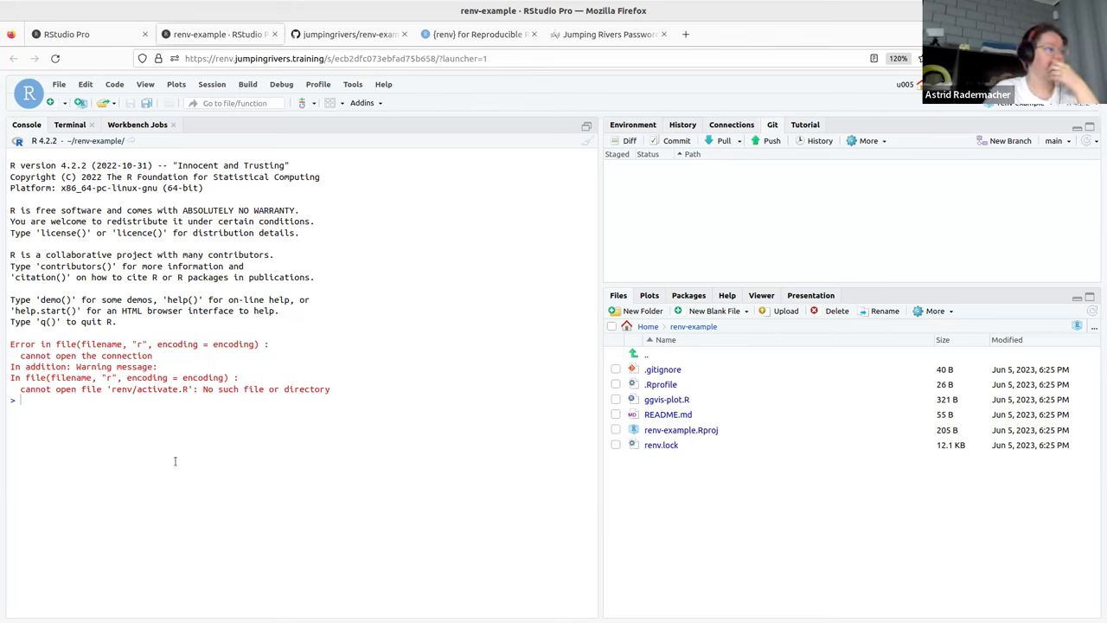
Step: Examine the startup error in the console about the missing renv/activate.R file
{"action": "left_click_drag", "start_coordinate": [339, 389], "coordinate": [7, 345]}
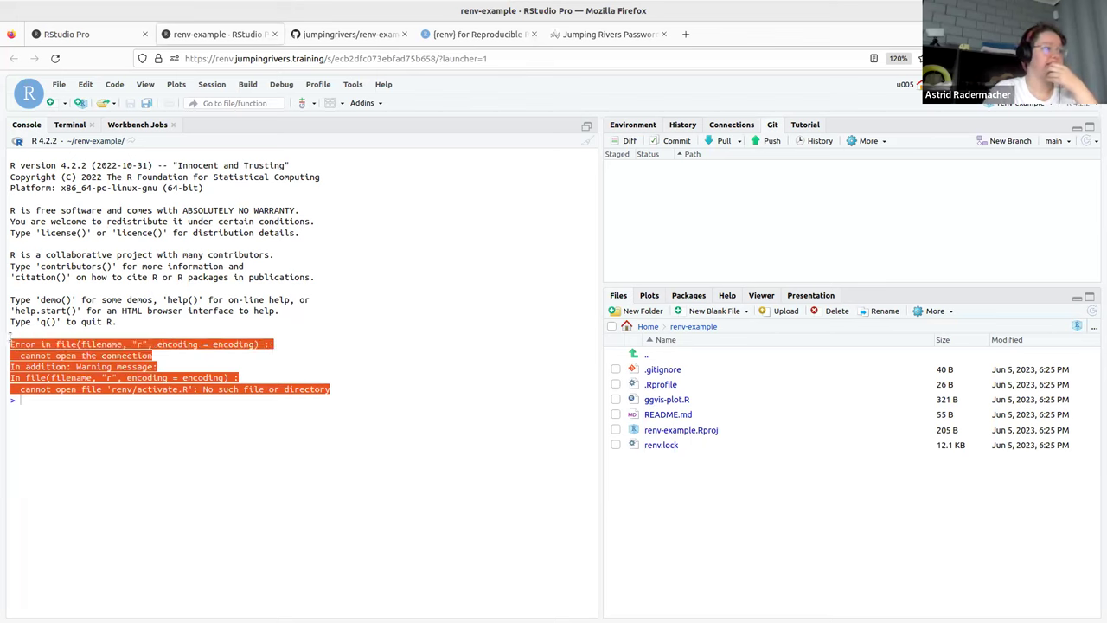
{"action": "left_click", "coordinate": [265, 382]}
{"action": "left_click_drag", "start_coordinate": [333, 389], "coordinate": [8, 378]}
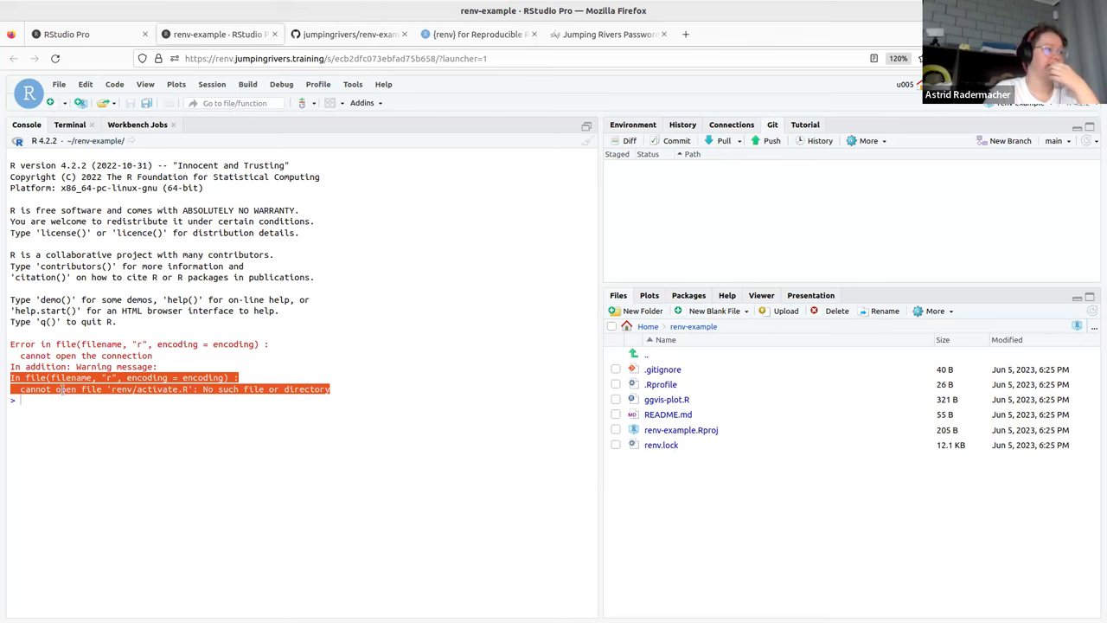
{"action": "left_click", "coordinate": [171, 390]}
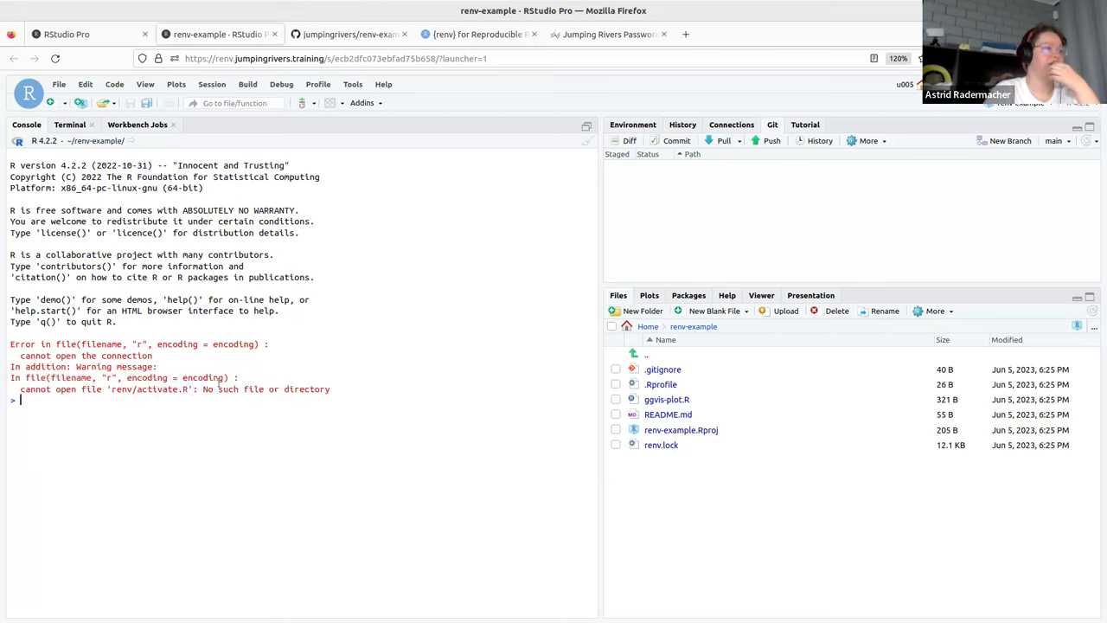
{"action": "left_click_drag", "start_coordinate": [331, 389], "coordinate": [105, 389]}
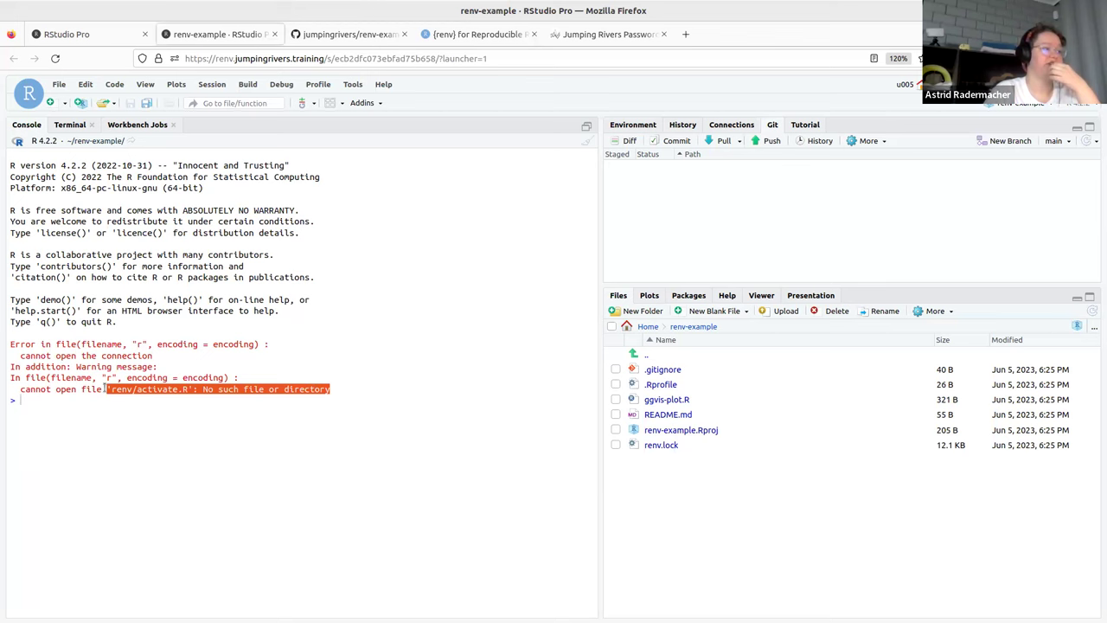
{"action": "left_click", "coordinate": [214, 385]}
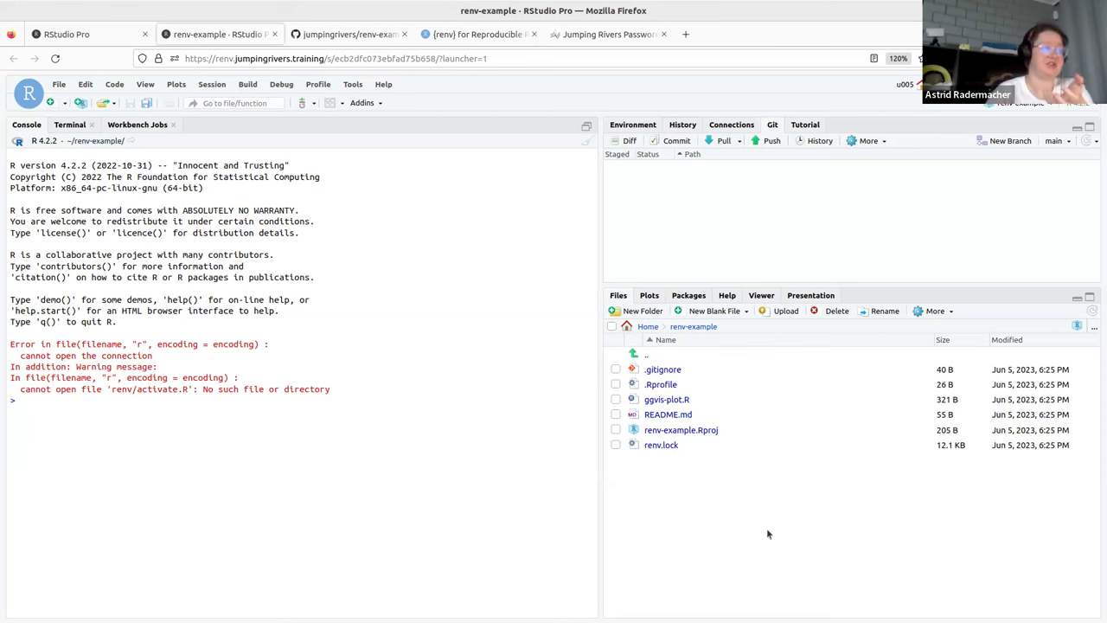
Step: Check the project's package status by running renv::status() in the console
{"action": "type", "text": "renv::s"}
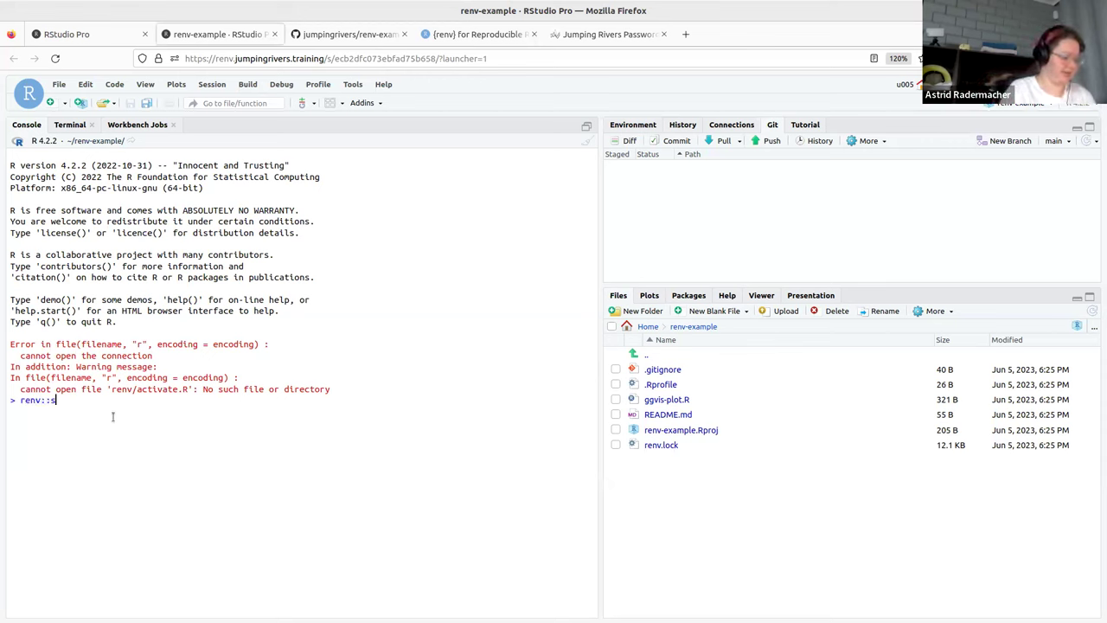
{"action": "type", "text": "t"}
{"action": "key", "text": "Tab"}
{"action": "key", "text": "Return"}
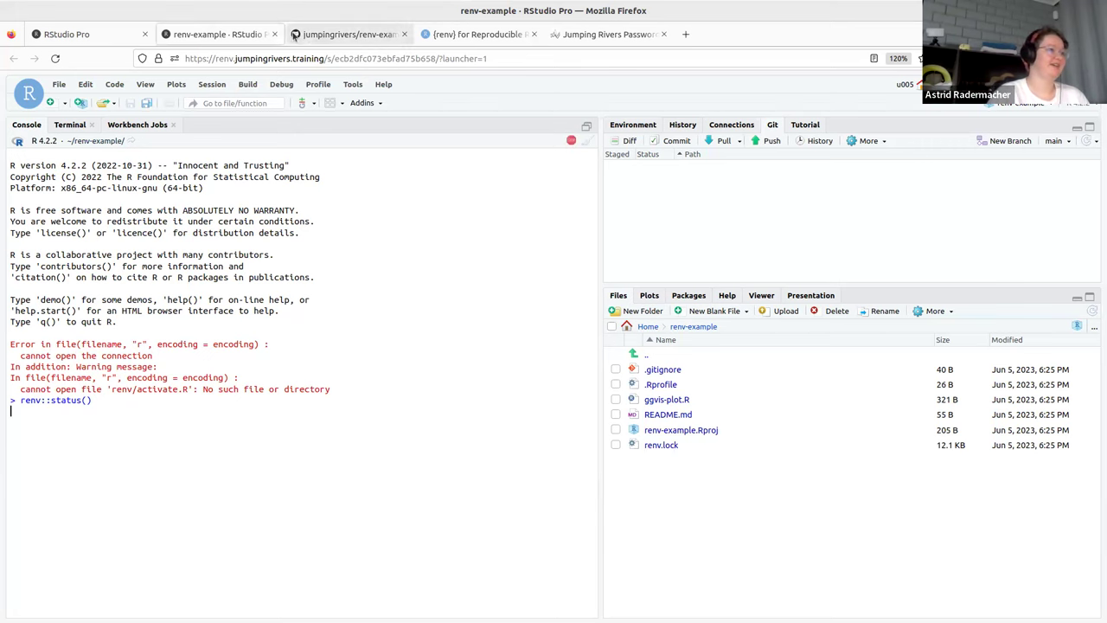
Step: Check the activation step in 2-demo.R and read the renv::status() output in the renv-example session
{"action": "left_click", "coordinate": [105, 38]}
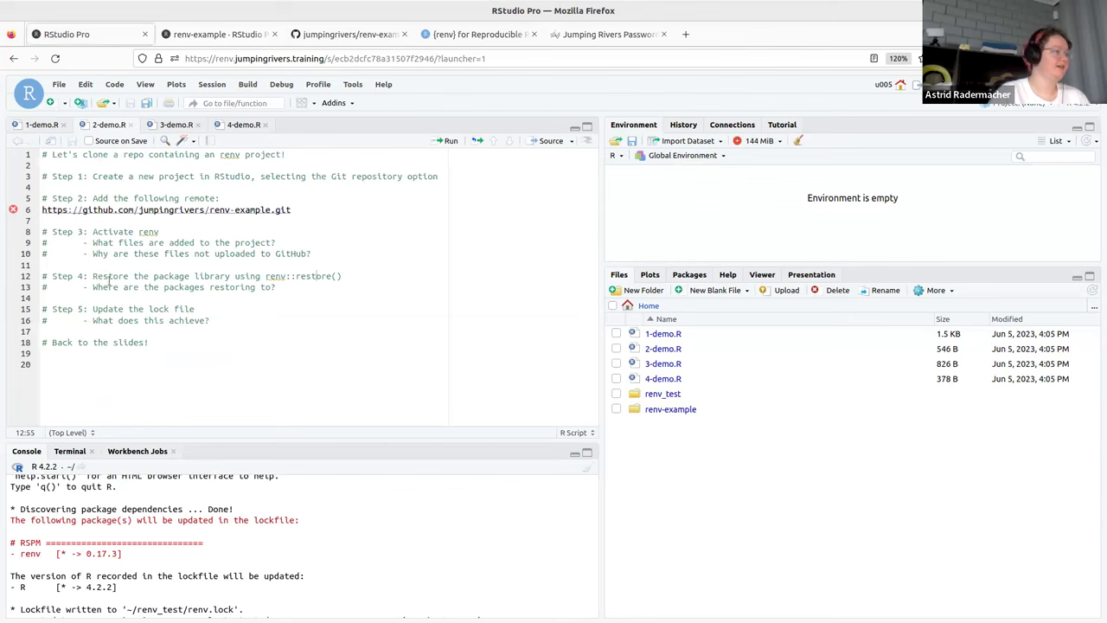
{"action": "left_click", "coordinate": [198, 253]}
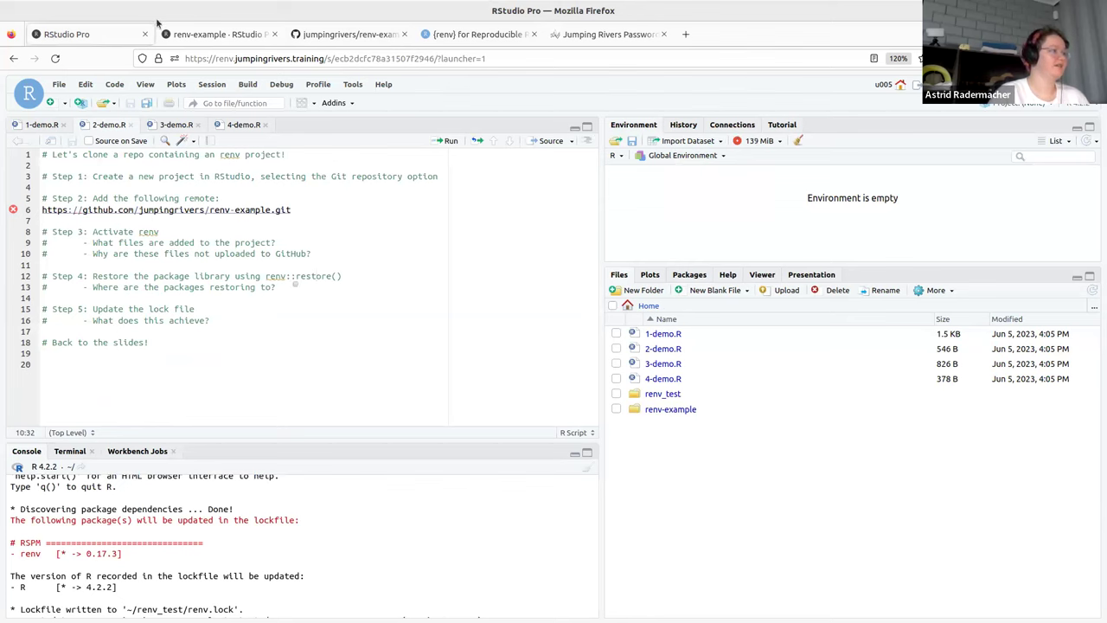
{"action": "left_click", "coordinate": [204, 33]}
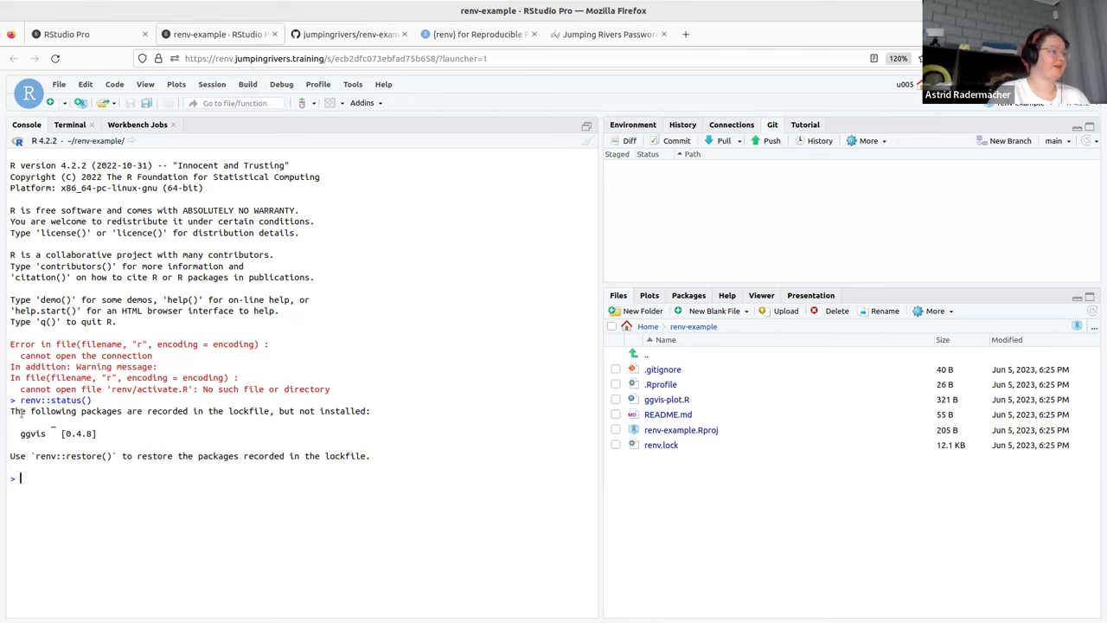
{"action": "left_click_drag", "start_coordinate": [27, 413], "coordinate": [276, 432]}
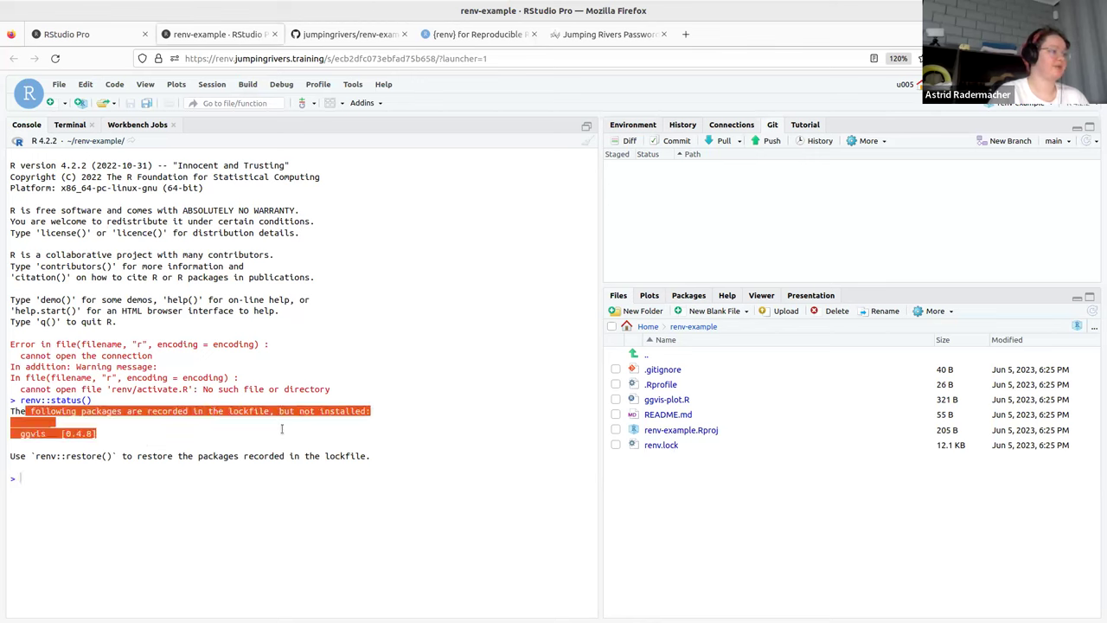
{"action": "left_click", "coordinate": [212, 433]}
{"action": "left_click_drag", "start_coordinate": [107, 433], "coordinate": [112, 456]}
{"action": "left_click", "coordinate": [268, 450]}
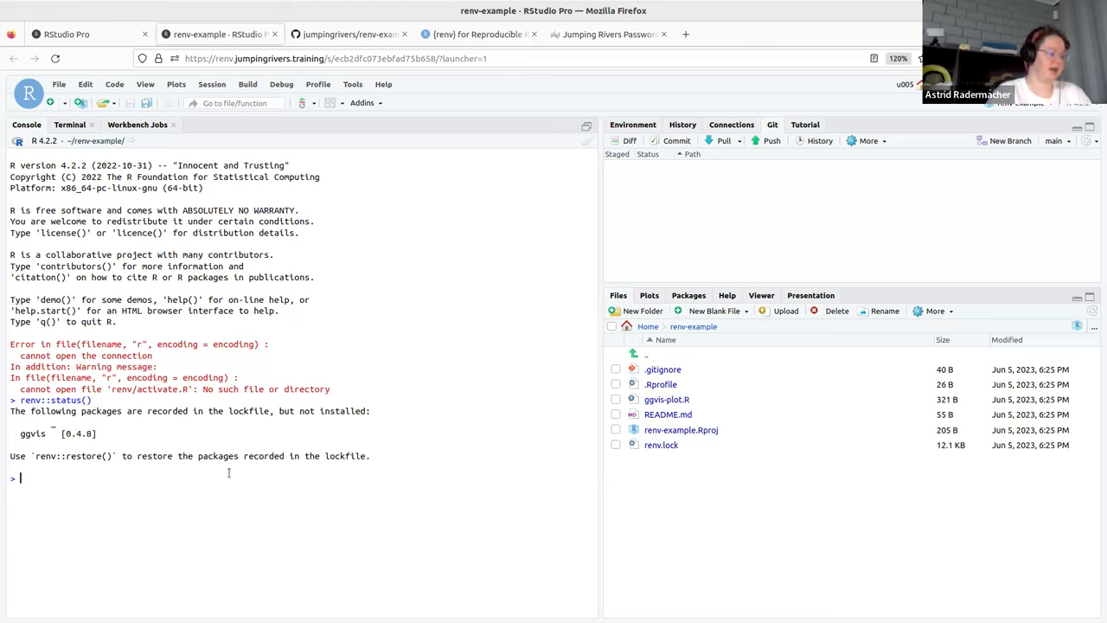
Step: Activate renv for the cloned project by running renv::activate() in the console
{"action": "type", "text": "renv::"}
{"action": "key", "text": "Tab"}
{"action": "key", "text": "Return"}
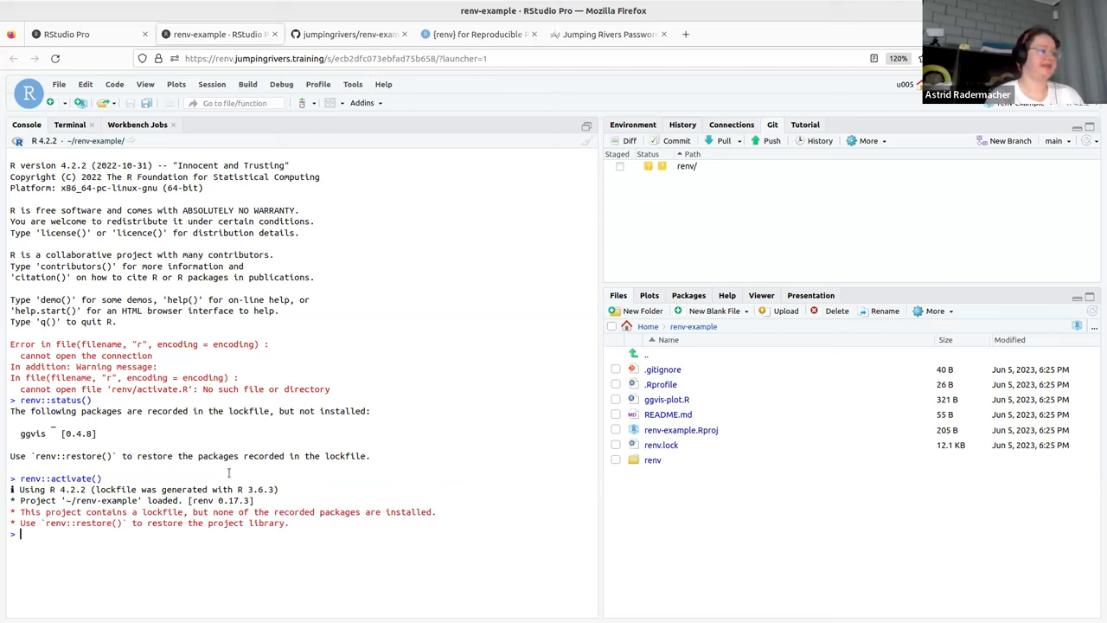
Step: Inspect the contents of the project's renv folder and the console's suggestion for restoring packages
{"action": "left_click", "coordinate": [653, 463]}
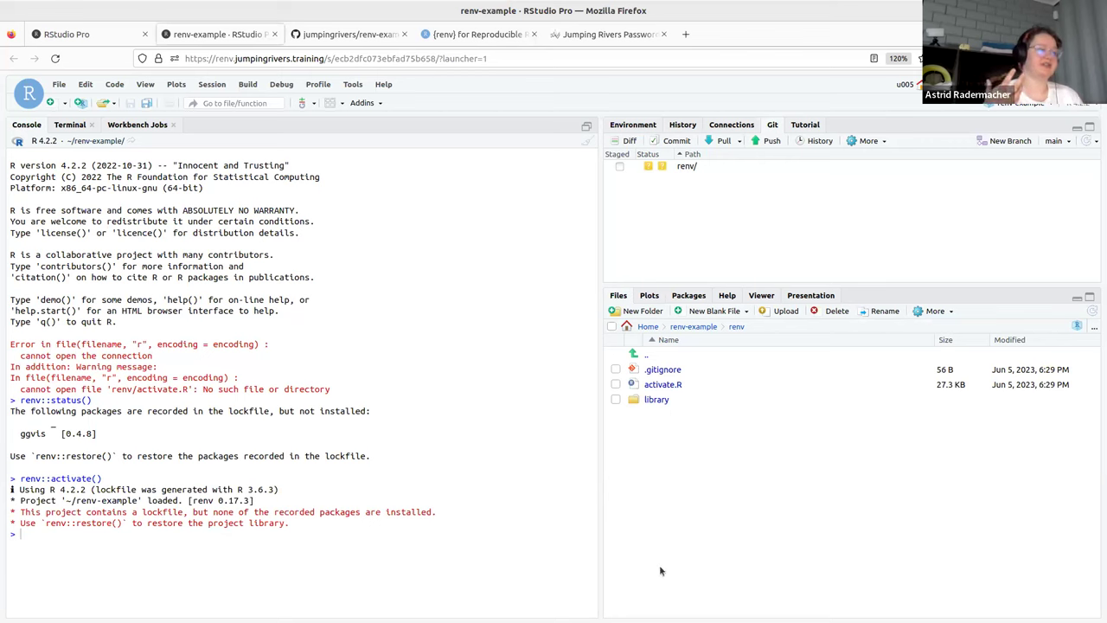
{"action": "left_click", "coordinate": [653, 358]}
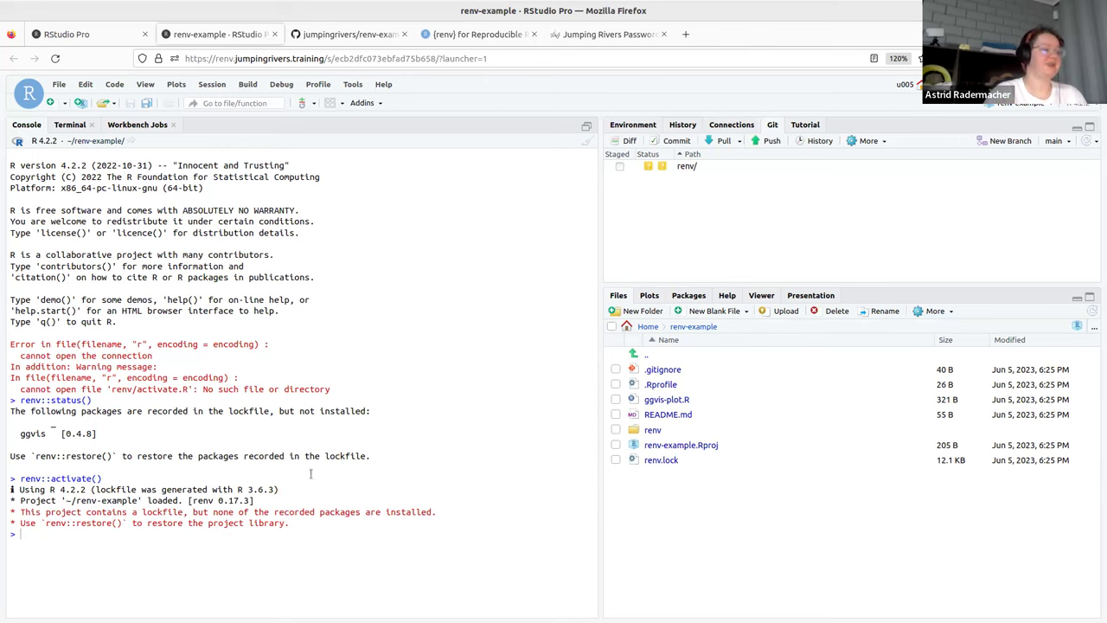
{"action": "left_click_drag", "start_coordinate": [36, 456], "coordinate": [113, 455]}
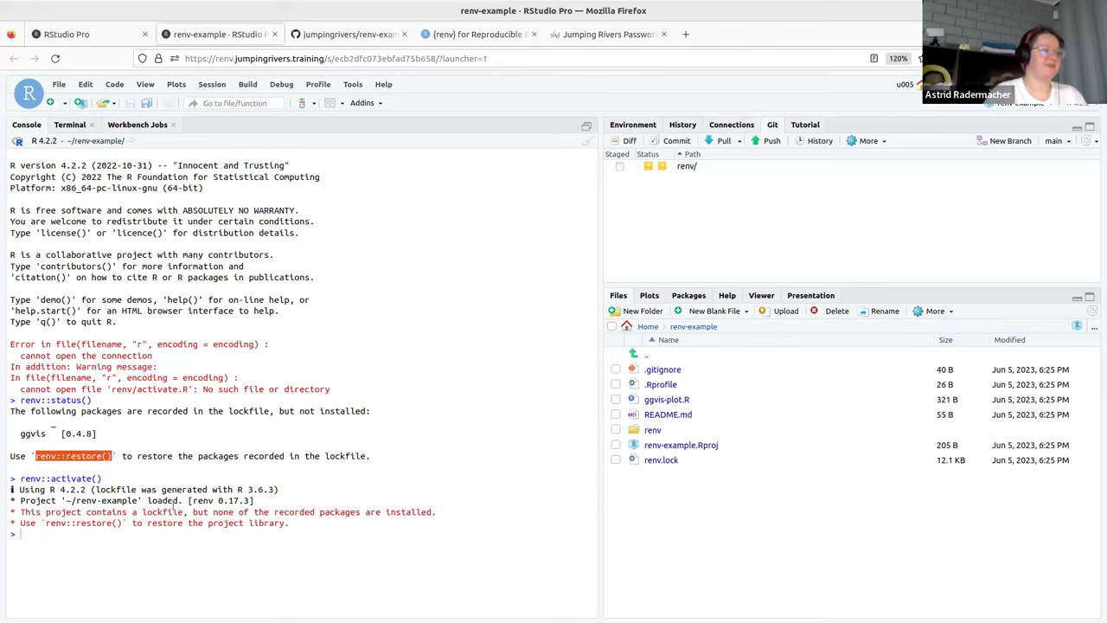
{"action": "left_click", "coordinate": [383, 458]}
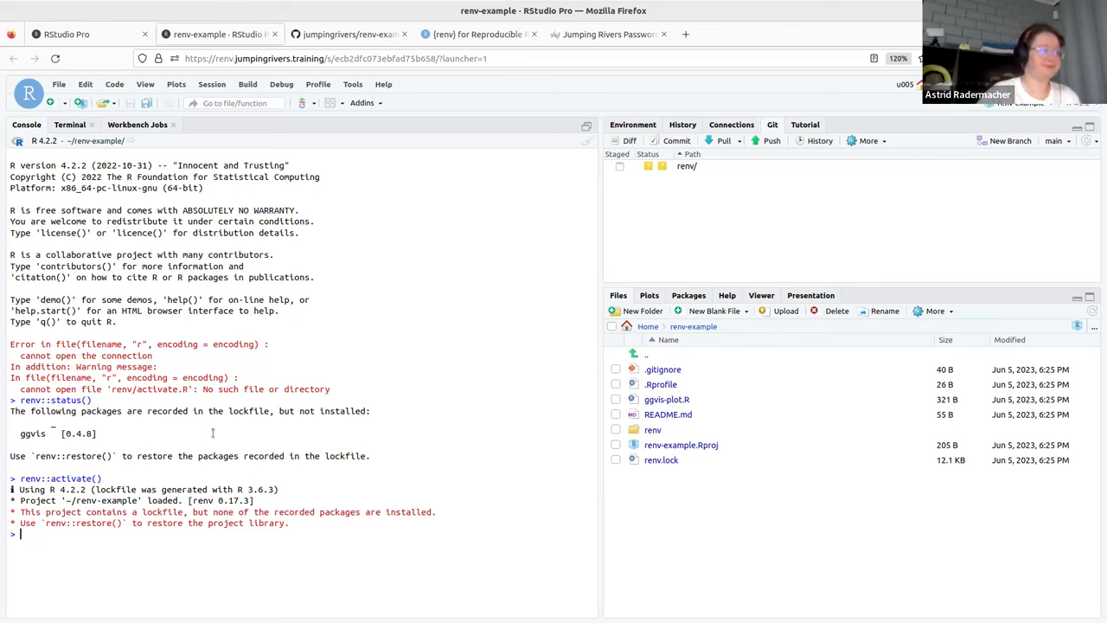
Step: Copy renv::restore() from the console message and run it to start restoring the project library
{"action": "left_click_drag", "start_coordinate": [123, 523], "coordinate": [48, 522]}
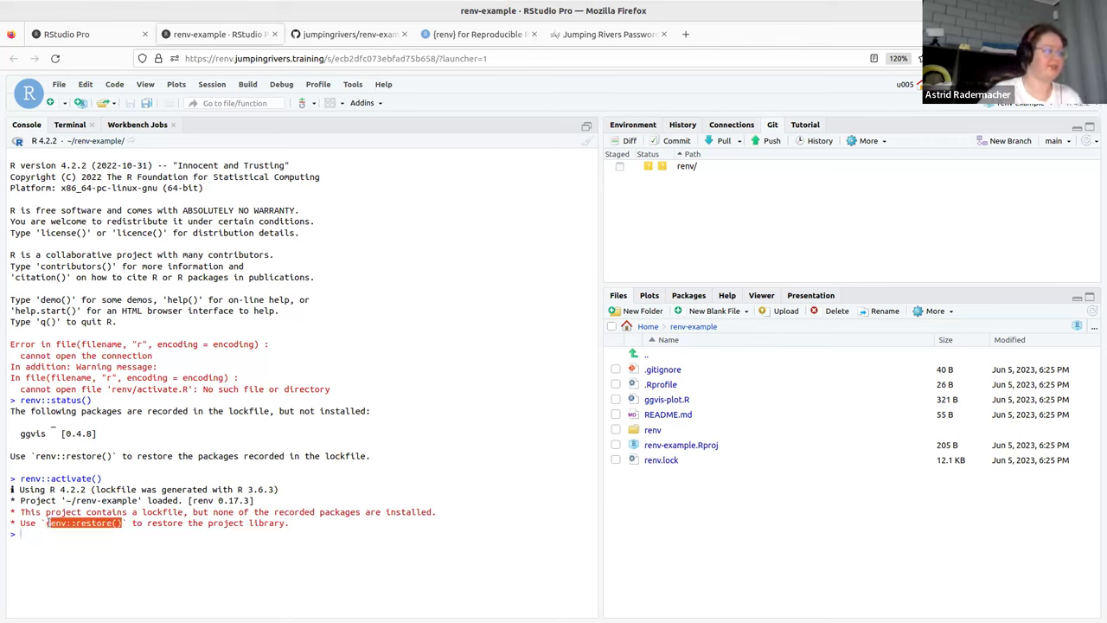
{"action": "right_click", "coordinate": [103, 523]}
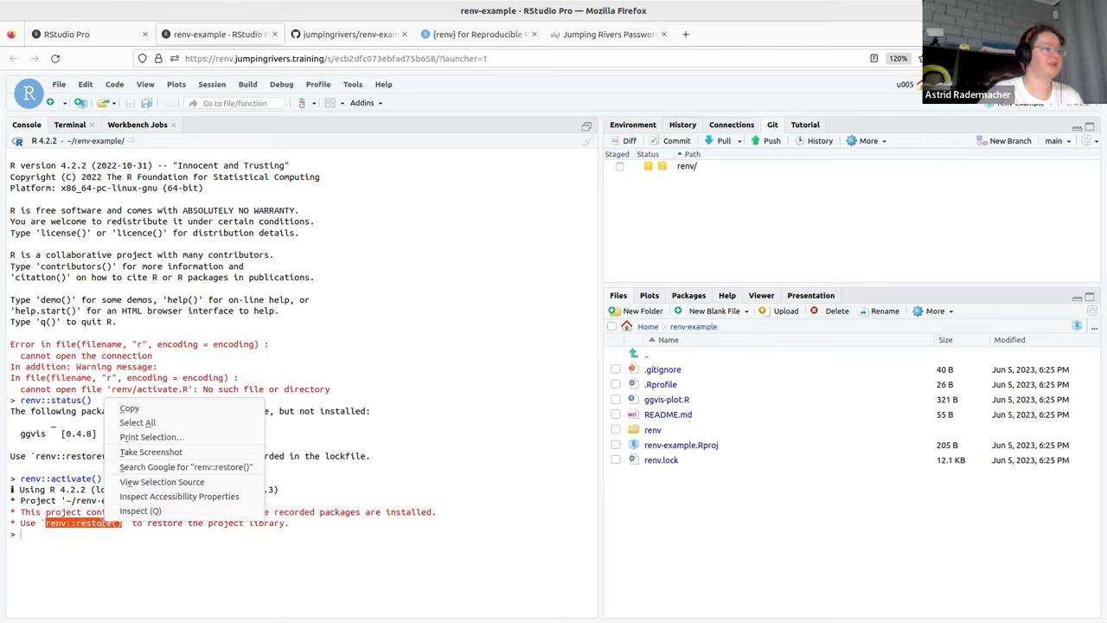
{"action": "left_click", "coordinate": [129, 409]}
{"action": "left_click", "coordinate": [59, 531]}
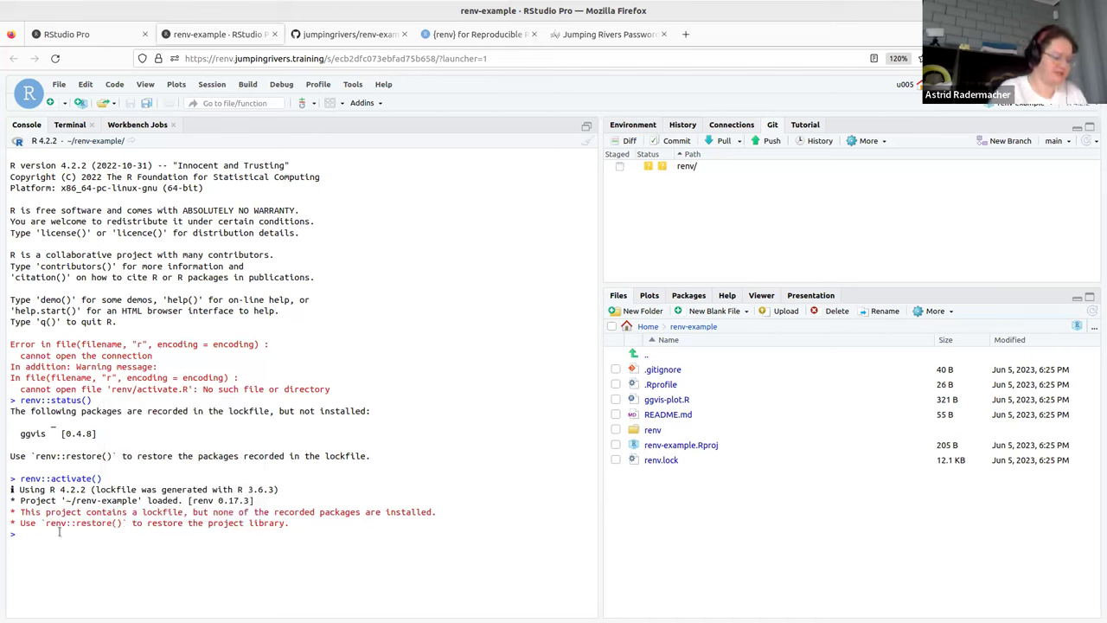
{"action": "key", "text": "ctrl+v"}
{"action": "key", "text": "Return"}
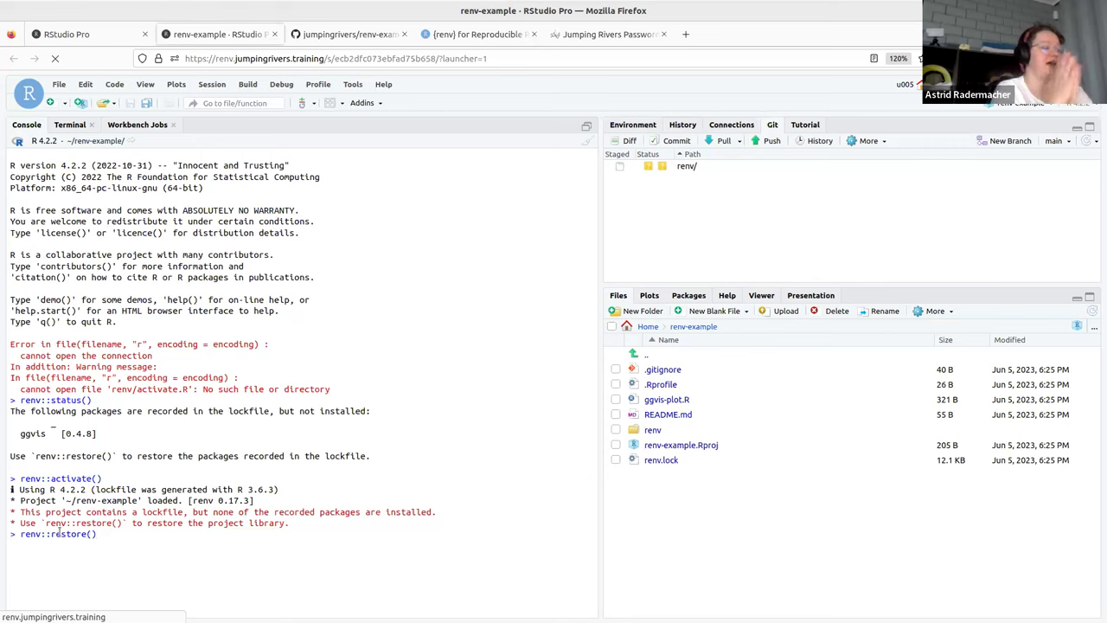
Step: Browse the renv library folder down to R-4.2/x86_64-pc-linux-gnu to see where packages are restored
{"action": "left_click", "coordinate": [653, 430]}
{"action": "left_click", "coordinate": [656, 399]}
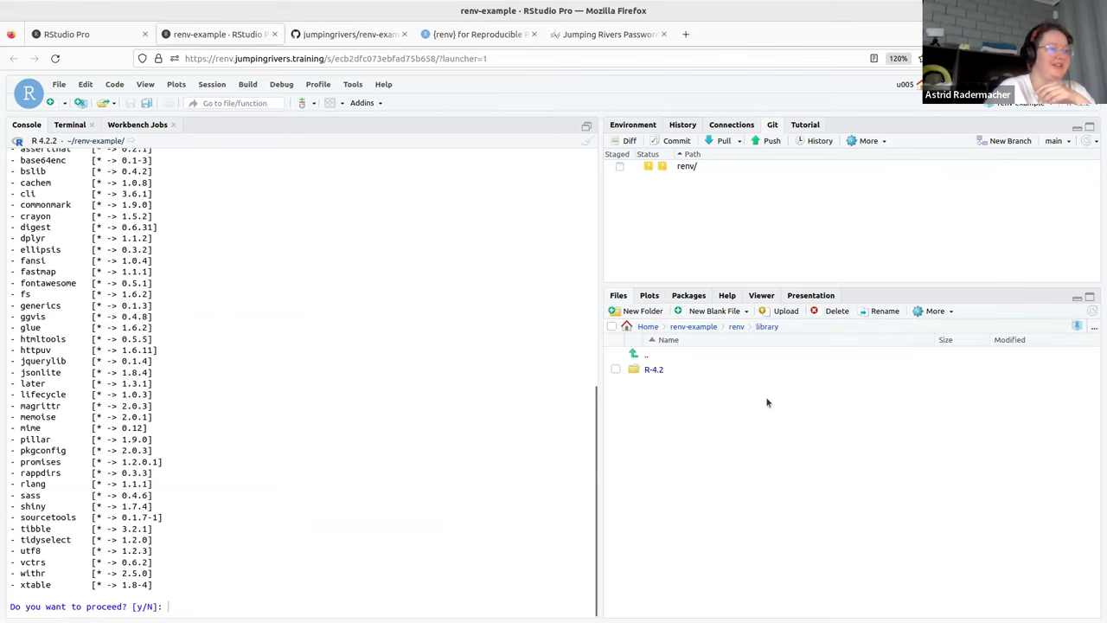
{"action": "left_click", "coordinate": [650, 369]}
{"action": "left_click", "coordinate": [671, 370]}
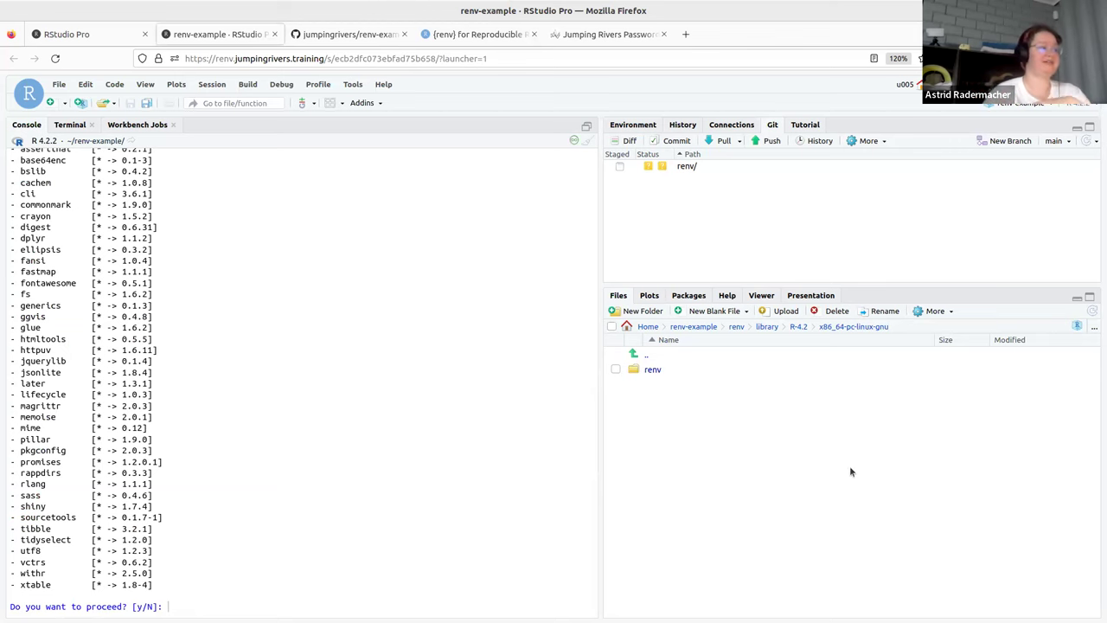
Step: Review the console's list of packages that the restore will update
{"action": "scroll", "coordinate": [224, 358], "scroll_direction": "up", "scroll_amount": 5}
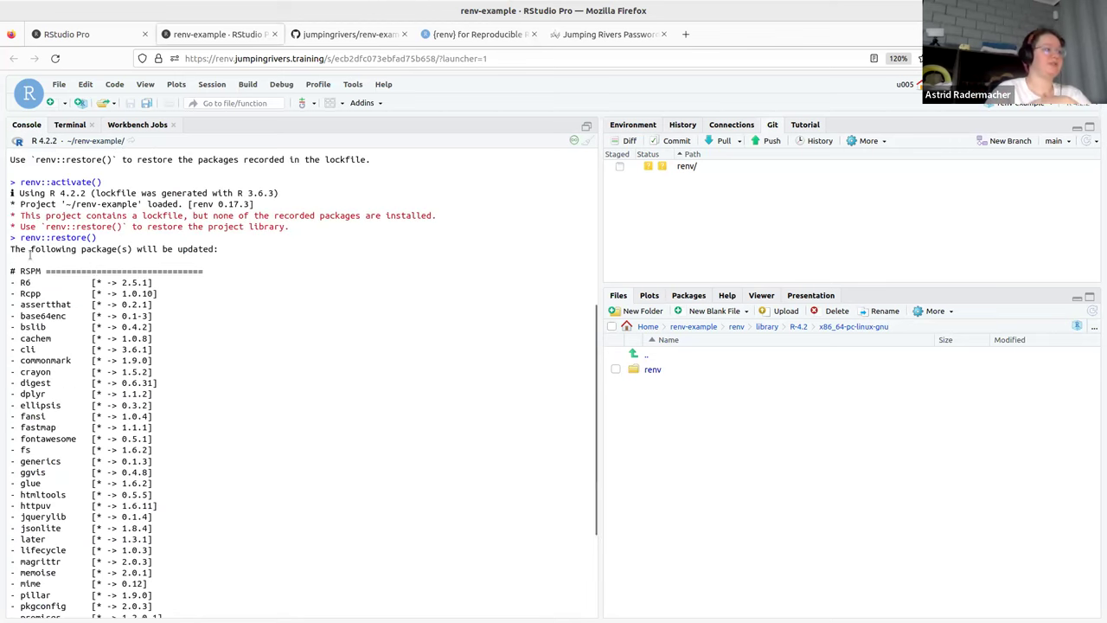
{"action": "scroll", "coordinate": [134, 307], "scroll_direction": "down", "scroll_amount": 2}
{"action": "scroll", "coordinate": [134, 308], "scroll_direction": "down", "scroll_amount": 2}
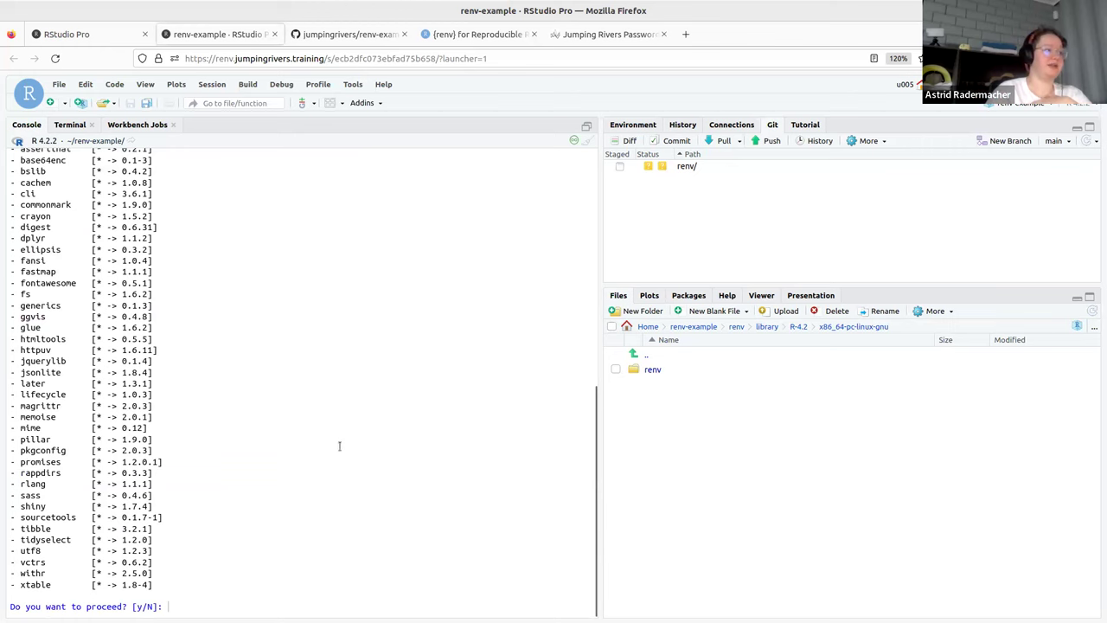
Step: Return to the renv-example root folder and open renv.lock to look through its repositories and package entries
{"action": "left_click", "coordinate": [646, 354]}
{"action": "left_click", "coordinate": [651, 354]}
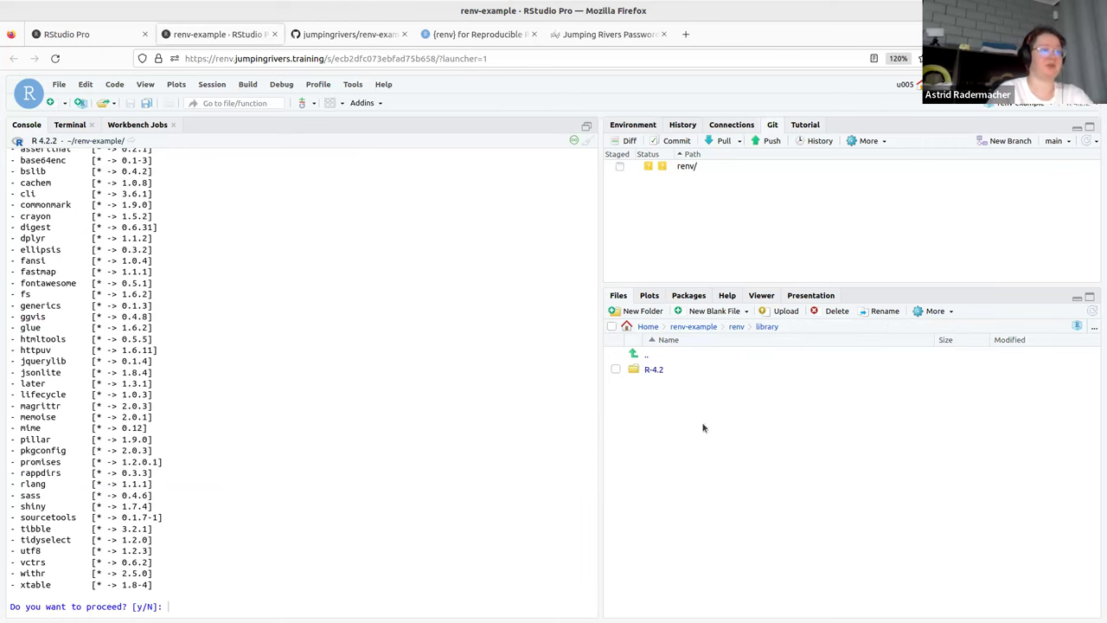
{"action": "left_click", "coordinate": [649, 355]}
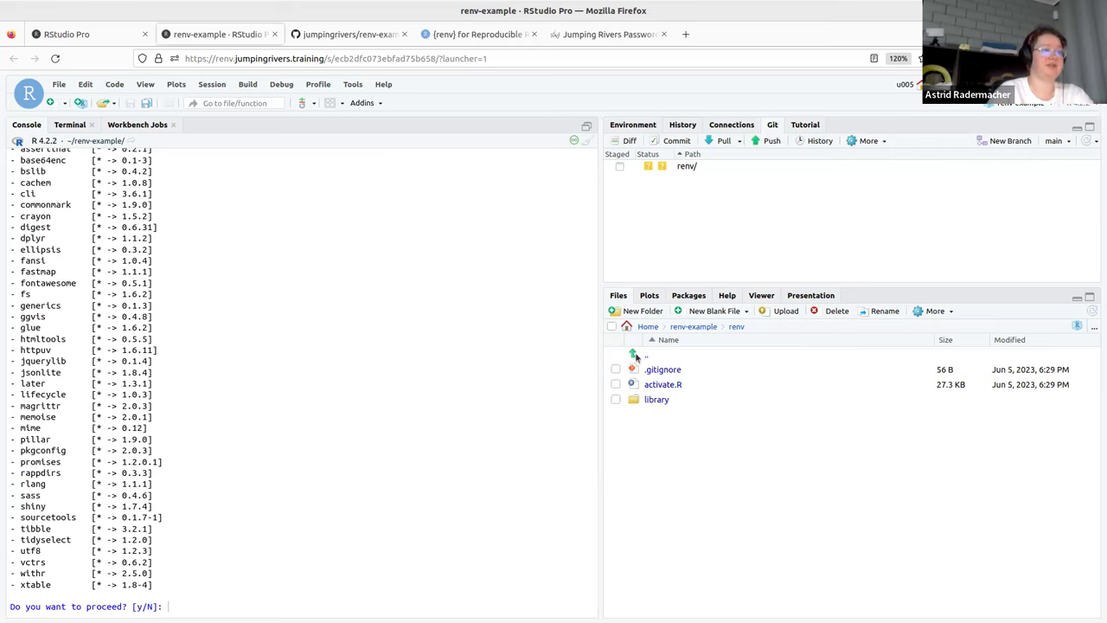
{"action": "left_click", "coordinate": [653, 357]}
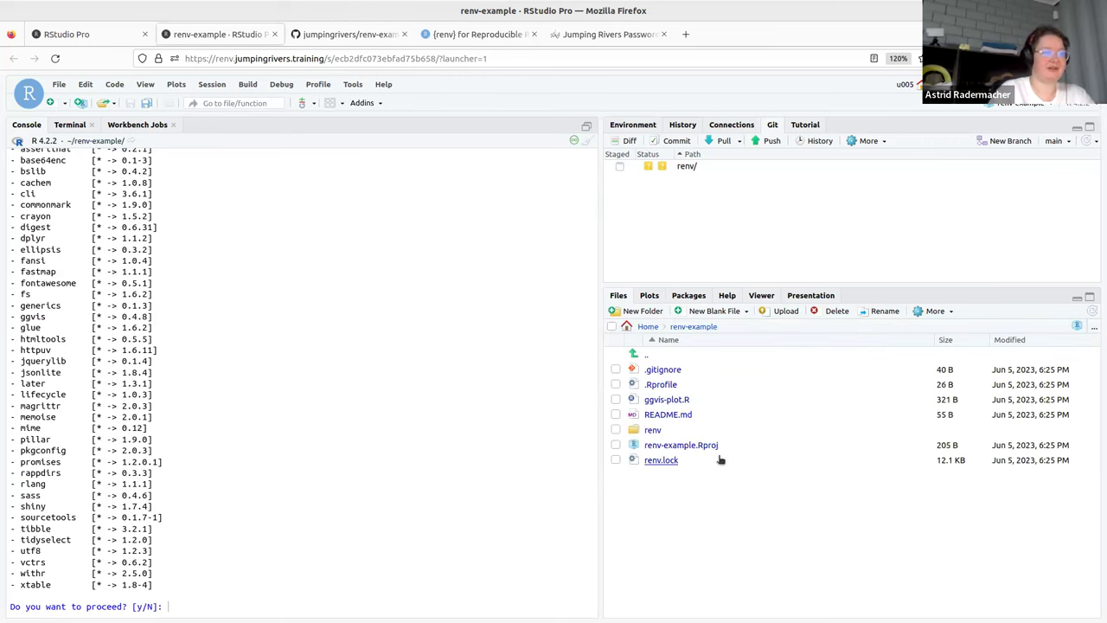
{"action": "left_click", "coordinate": [666, 460]}
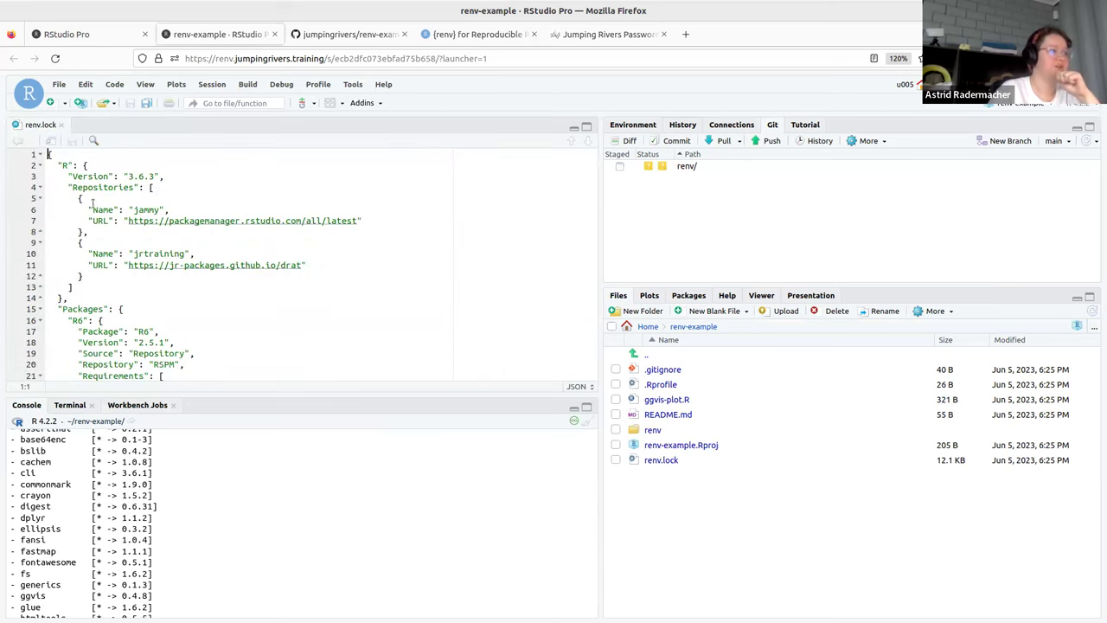
{"action": "scroll", "coordinate": [433, 299], "scroll_direction": "down", "scroll_amount": 15}
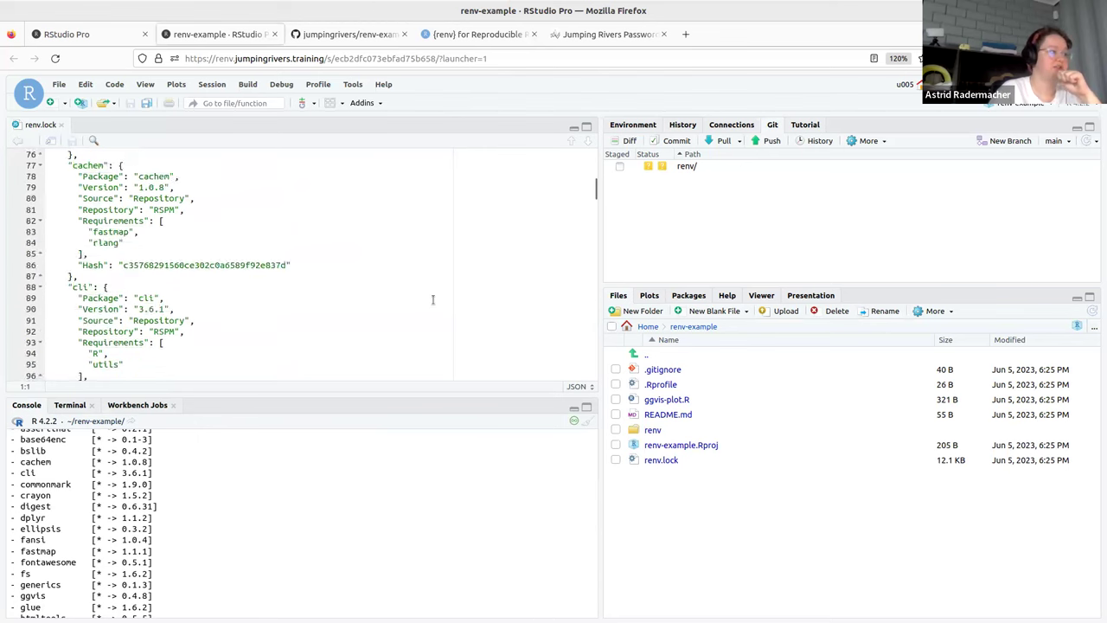
{"action": "scroll", "coordinate": [433, 300], "scroll_direction": "down", "scroll_amount": 10}
Step: Enlarge the console area and answer y to proceed with the package restore
{"action": "left_click_drag", "start_coordinate": [284, 396], "coordinate": [299, 205]}
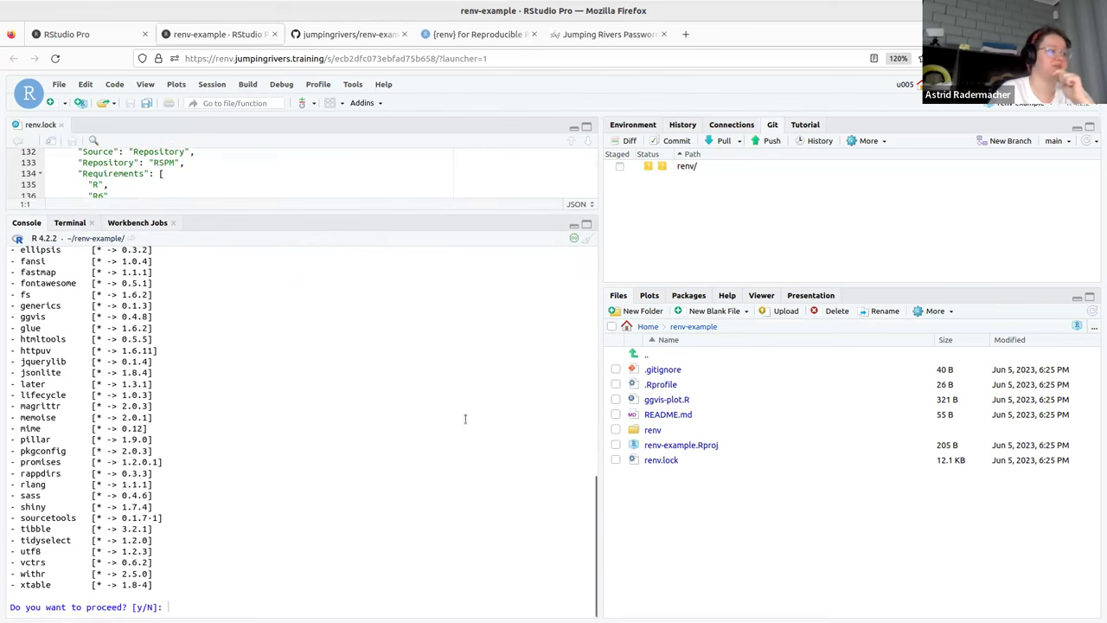
{"action": "type", "text": "y"}
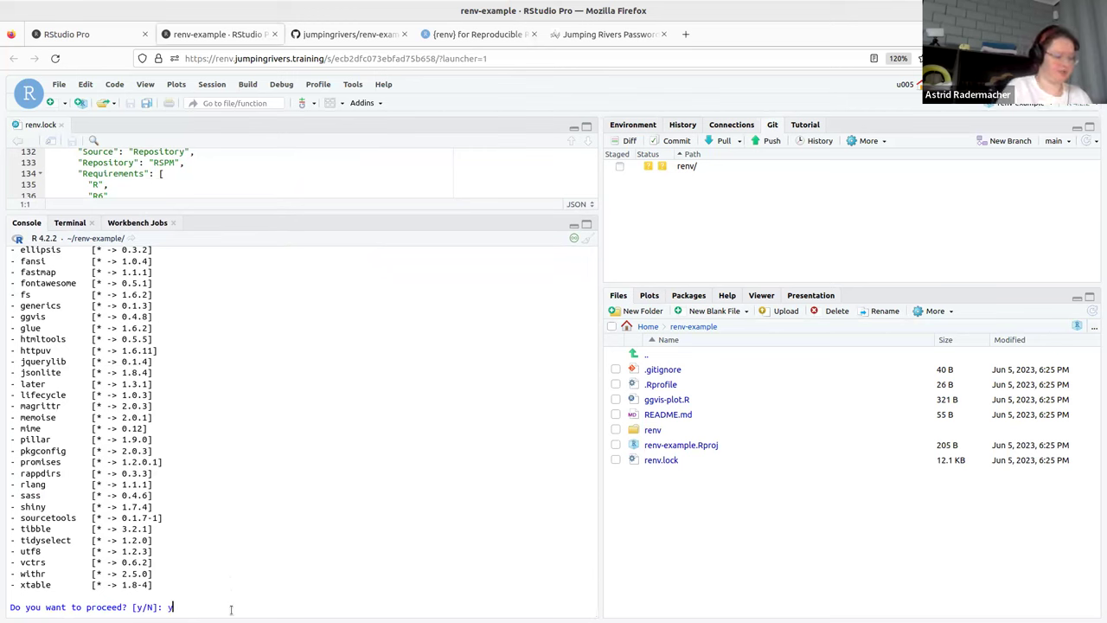
{"action": "key", "text": "Return"}
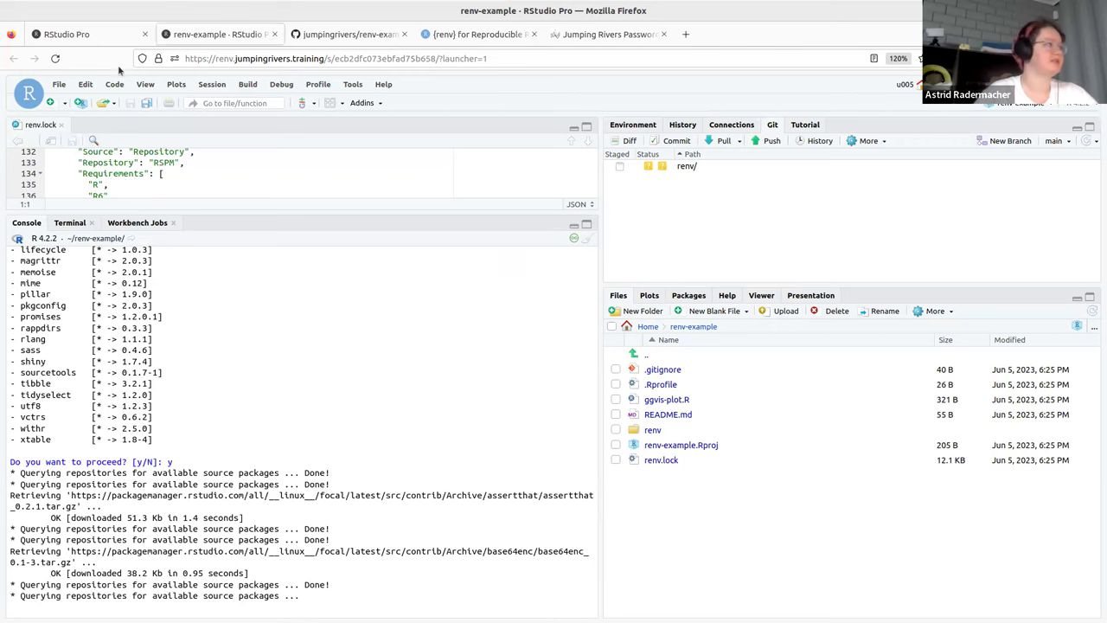
Step: Highlight the repository URL in 2-demo.R and view the jumpingrivers/renv-example page on GitHub
{"action": "left_click", "coordinate": [70, 34]}
{"action": "left_click_drag", "start_coordinate": [309, 210], "coordinate": [4, 209]}
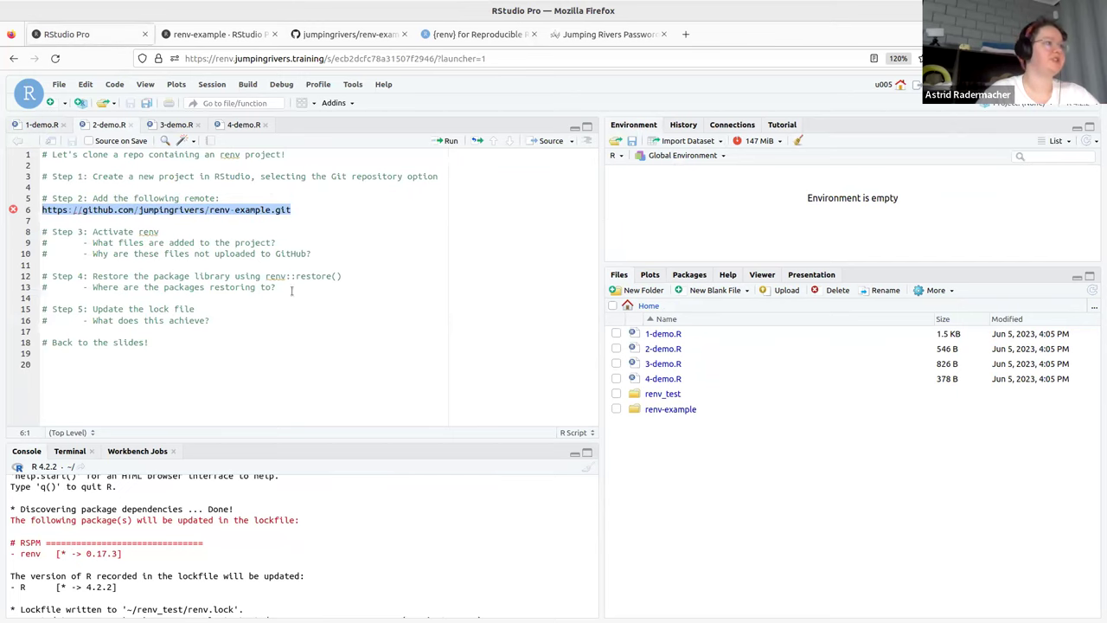
{"action": "left_click", "coordinate": [309, 39]}
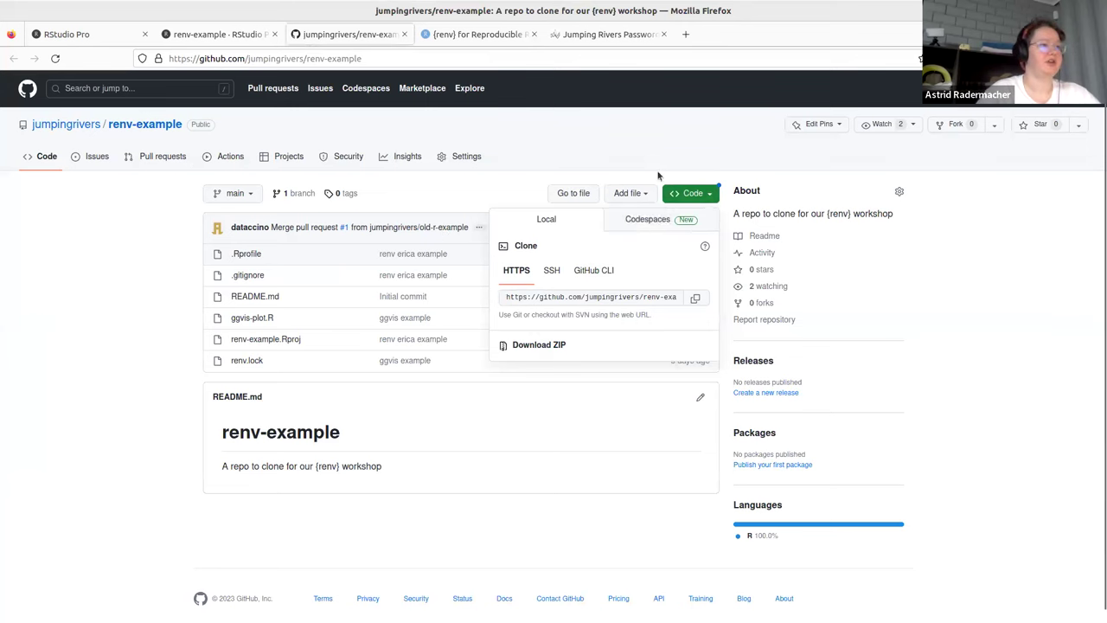
Step: Compare the HTTPS and SSH clone URLs offered for the renv-example repository on GitHub
{"action": "left_click", "coordinate": [707, 197]}
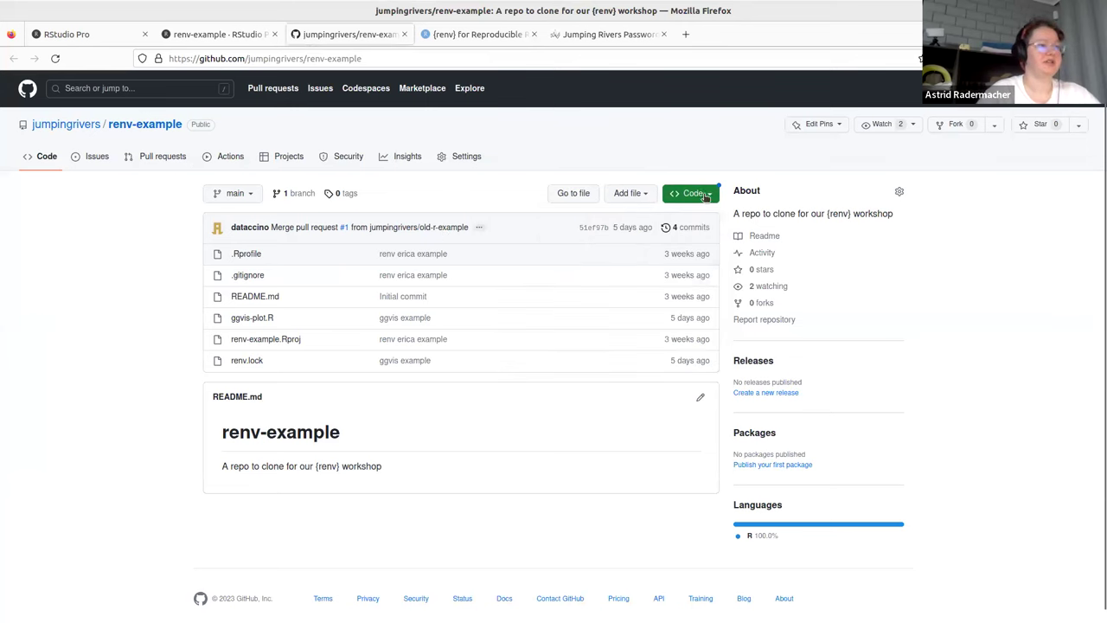
{"action": "left_click", "coordinate": [700, 193]}
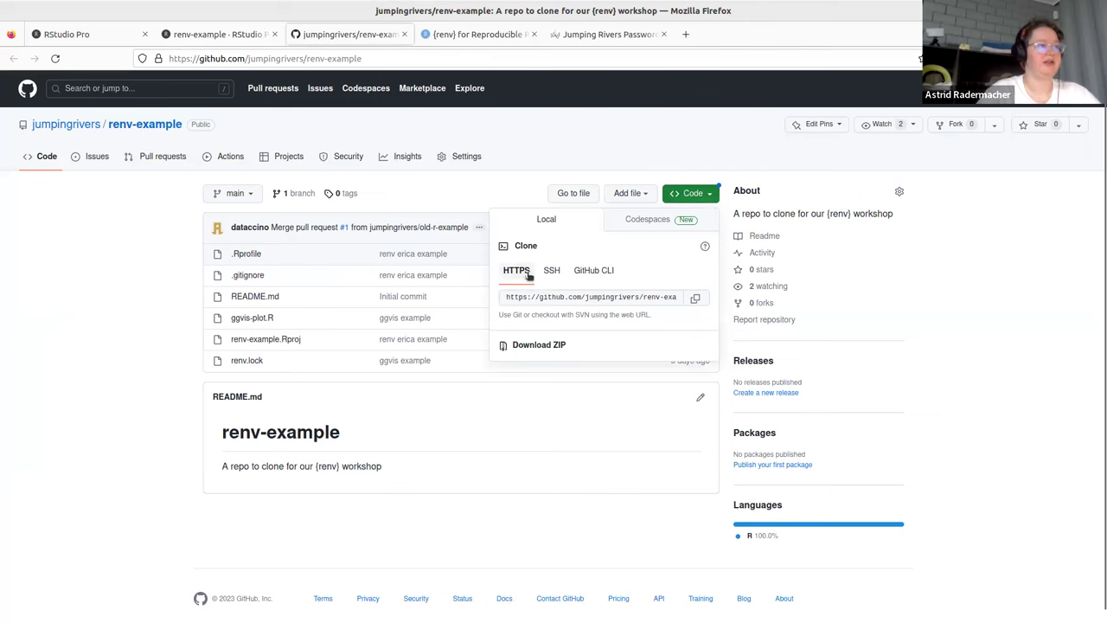
{"action": "left_click", "coordinate": [694, 297]}
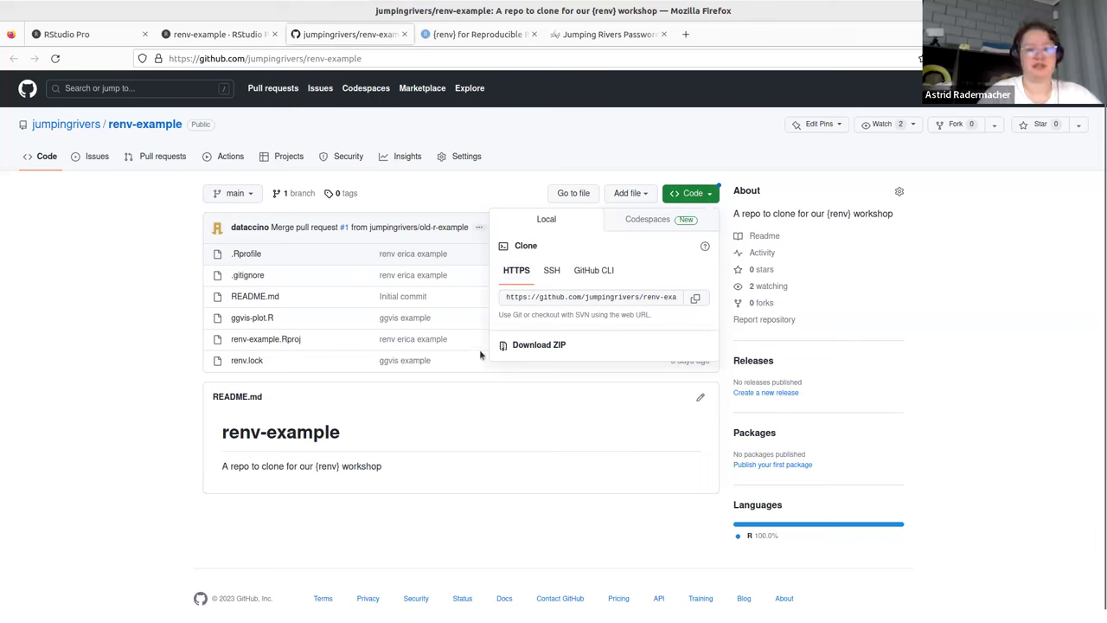
{"action": "left_click", "coordinate": [555, 274]}
{"action": "left_click", "coordinate": [522, 273]}
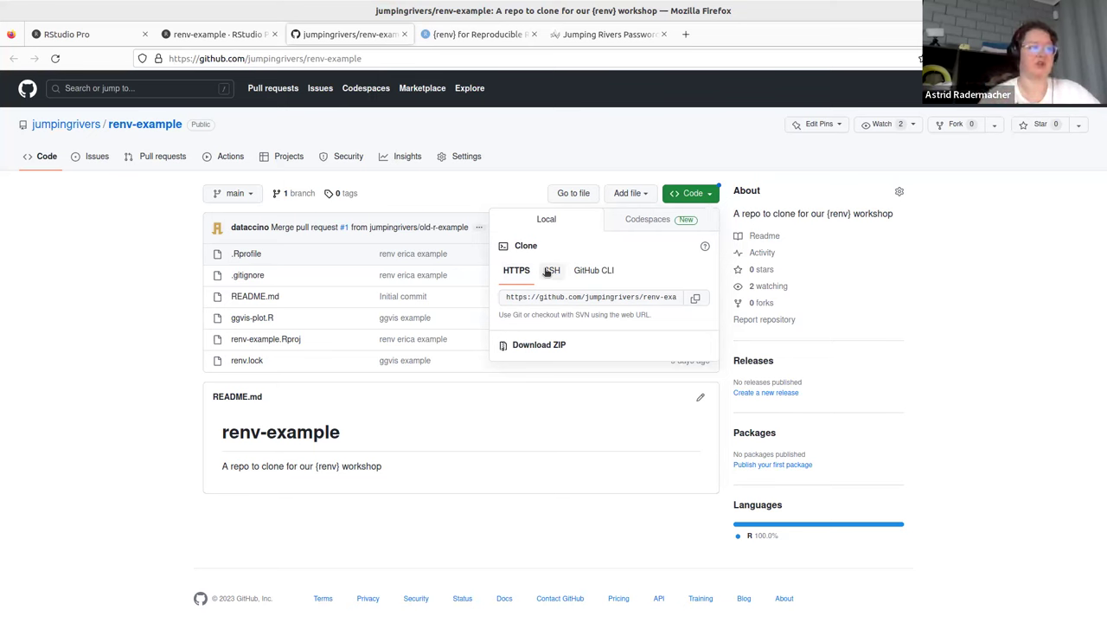
{"action": "left_click", "coordinate": [548, 271]}
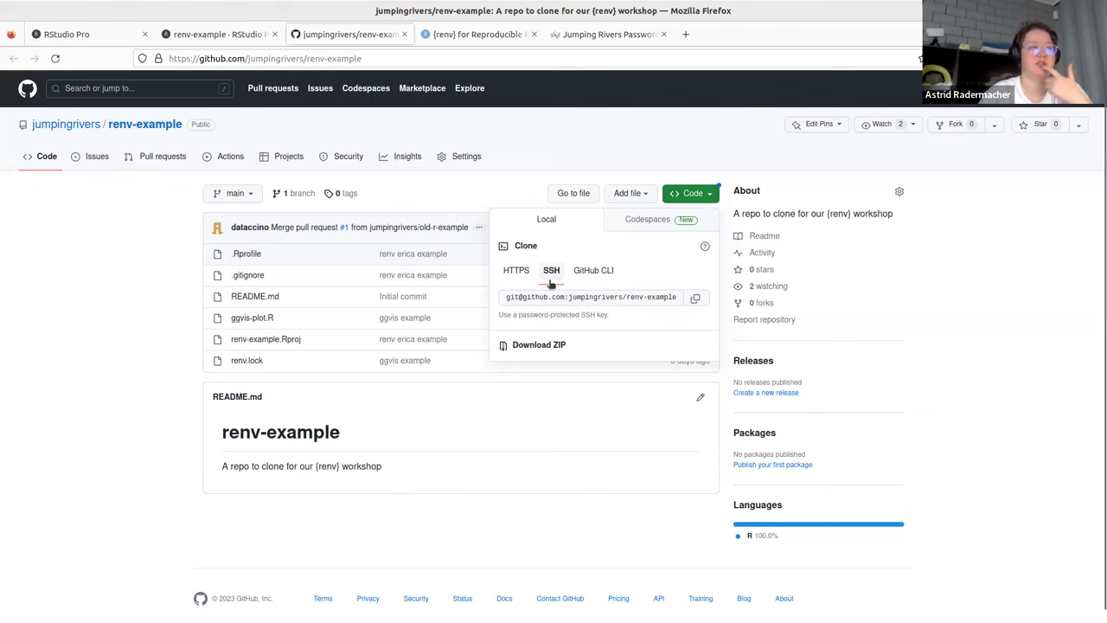
{"action": "left_click", "coordinate": [510, 274]}
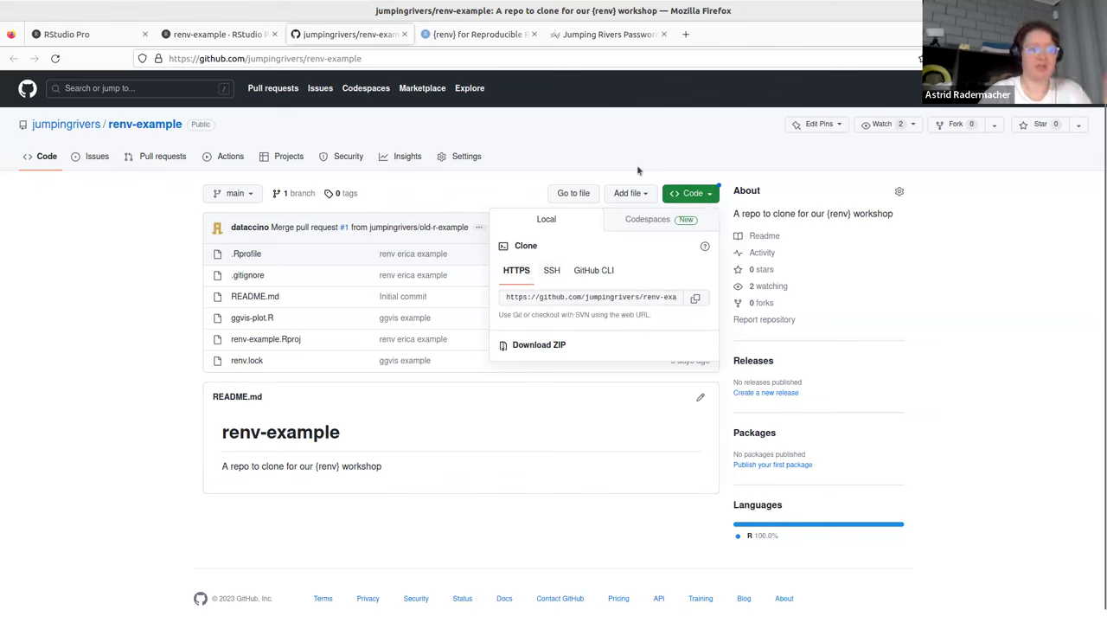
{"action": "left_click", "coordinate": [637, 170]}
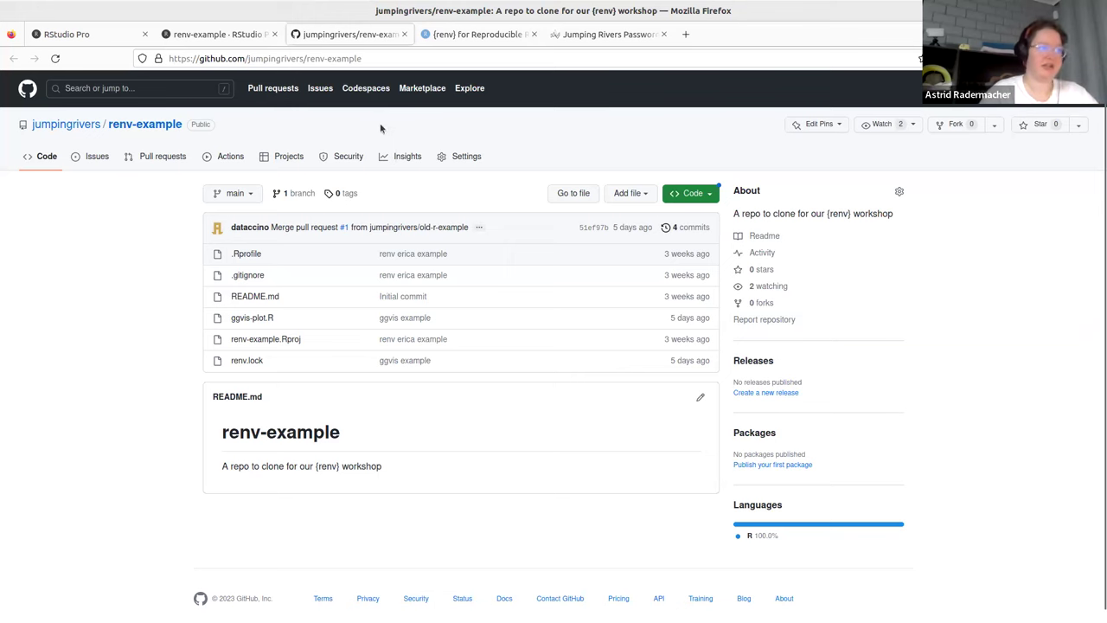
Step: Return to the renv-example RStudio session and highlight the first repository query and package retrieval lines in the restore output
{"action": "left_click", "coordinate": [206, 34]}
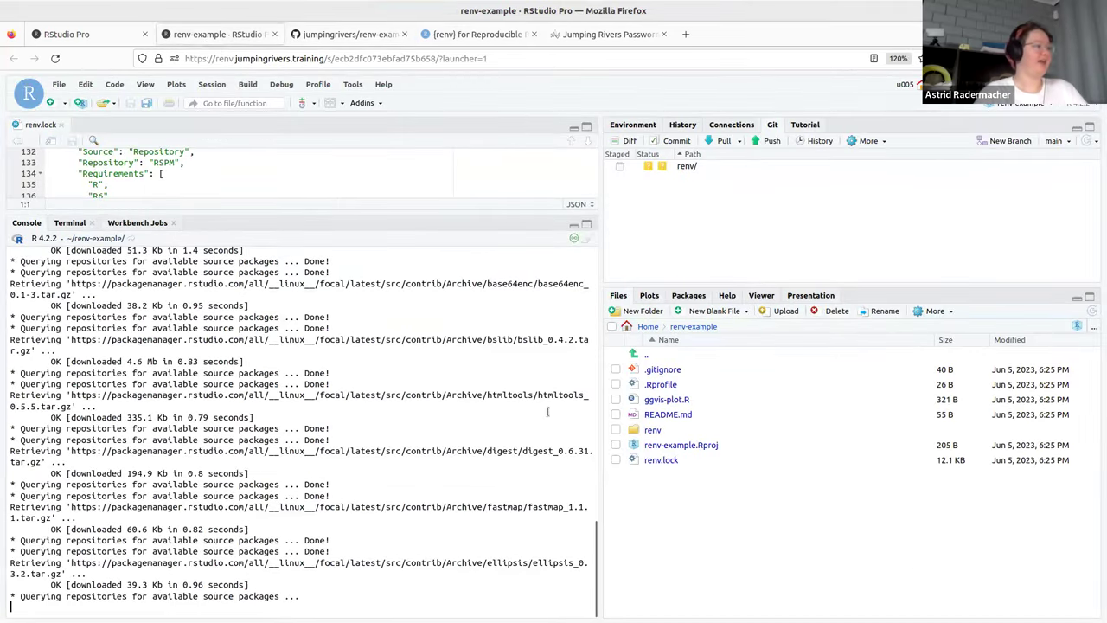
{"action": "scroll", "coordinate": [456, 421], "scroll_direction": "up", "scroll_amount": 3}
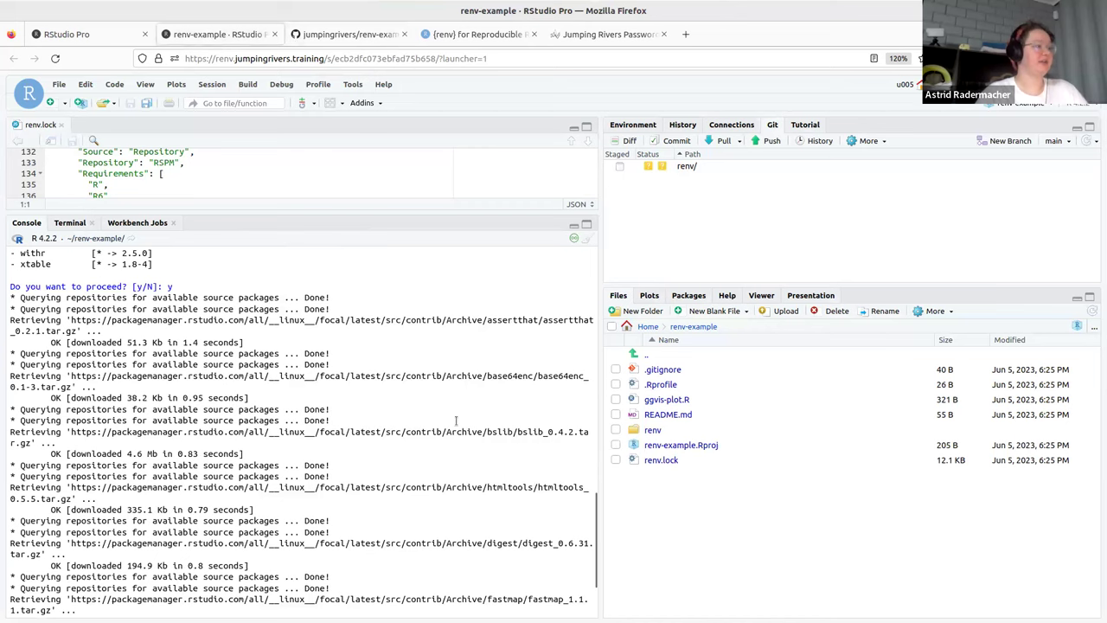
{"action": "scroll", "coordinate": [456, 421], "scroll_direction": "up", "scroll_amount": 2}
{"action": "left_click_drag", "start_coordinate": [112, 371], "coordinate": [325, 374]}
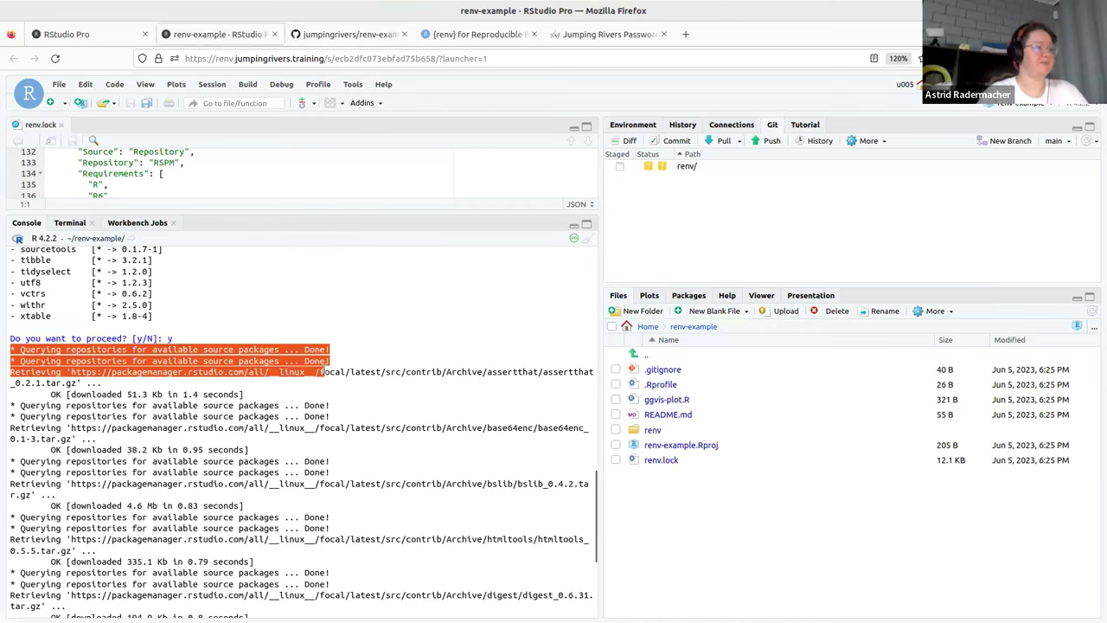
{"action": "left_click", "coordinate": [322, 372]}
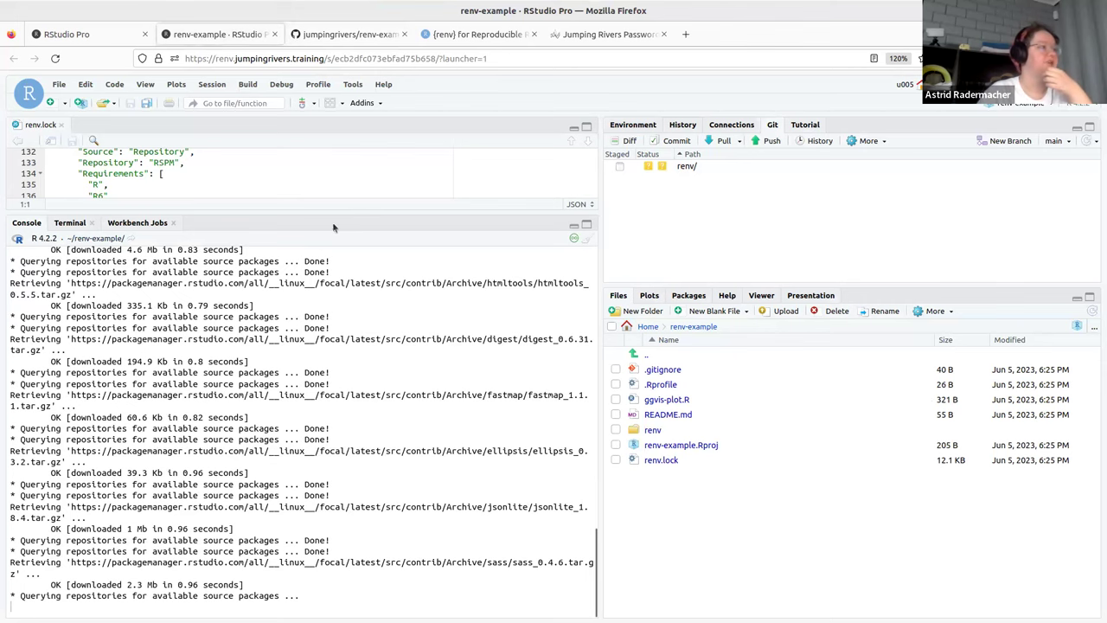
Step: Enlarge the renv.lock editor area and highlight the Step 4 renv::restore() instructions in 2-demo.R in the other RStudio session
{"action": "left_click_drag", "start_coordinate": [338, 210], "coordinate": [346, 337]}
{"action": "scroll", "coordinate": [434, 263], "scroll_direction": "up", "scroll_amount": 5}
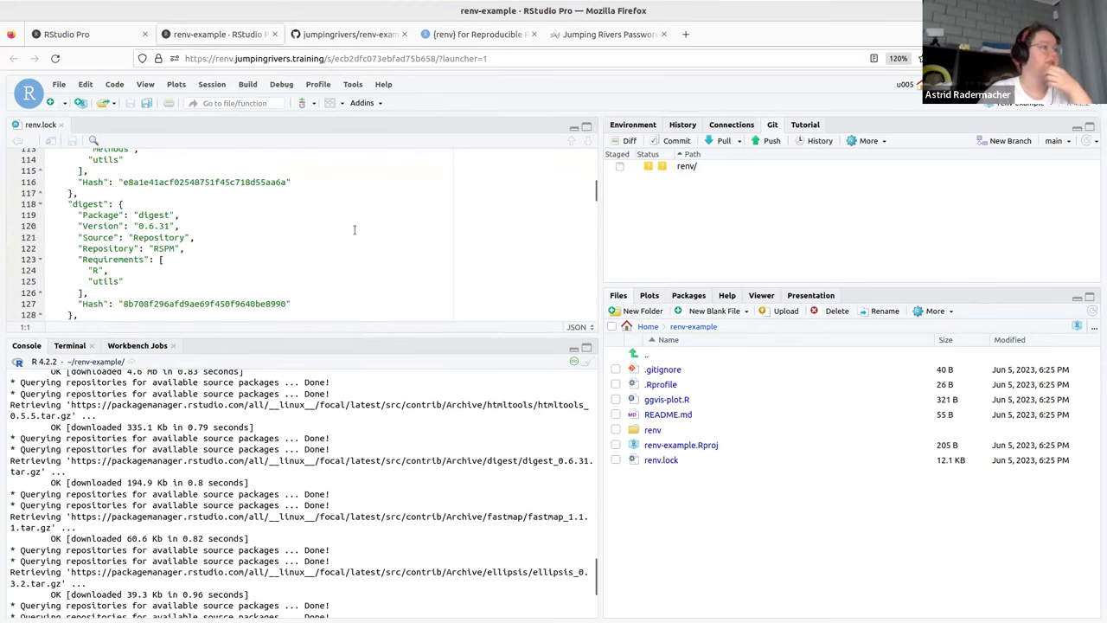
{"action": "left_click", "coordinate": [95, 35]}
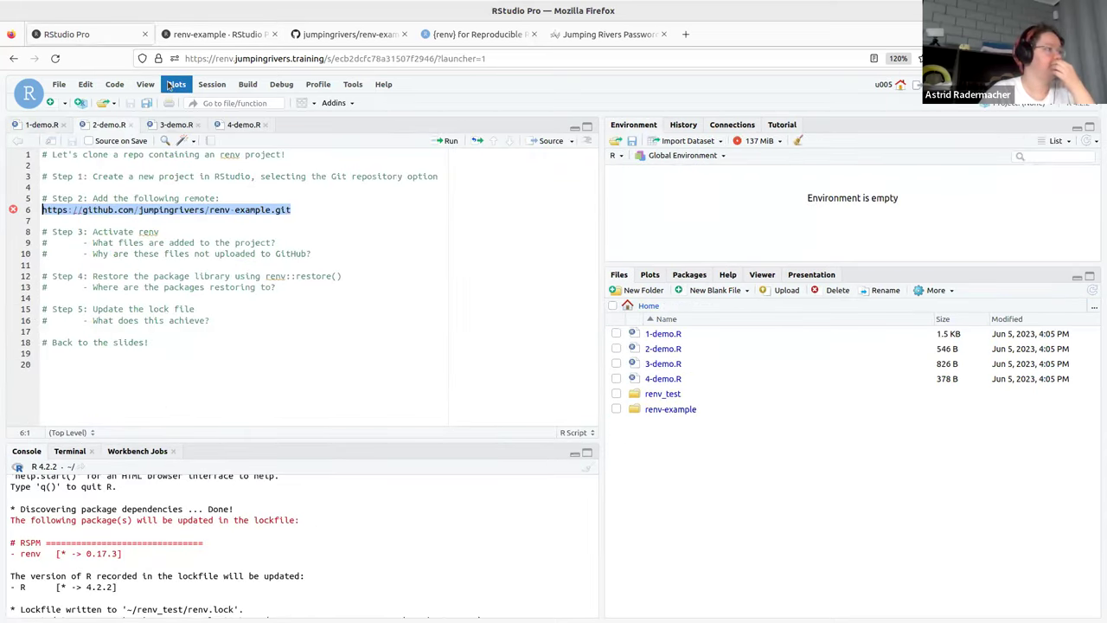
{"action": "left_click_drag", "start_coordinate": [278, 287], "coordinate": [95, 276]}
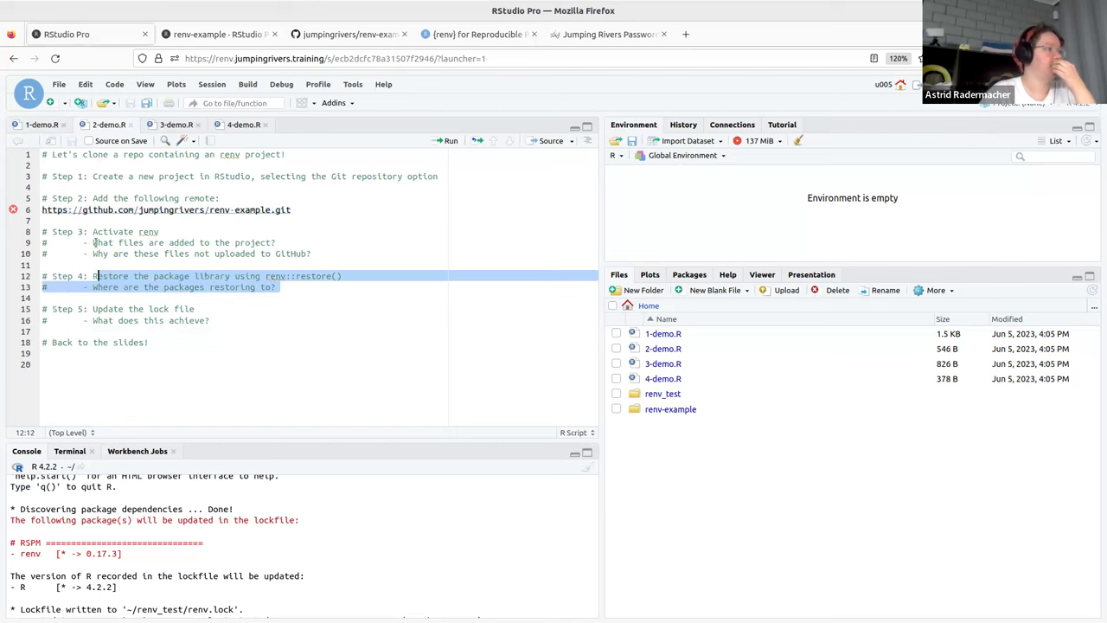
Step: In the renv-example session, browse the project library through renv, library, R-4.2 and x86_64-pc-linux-gnu to its renv folder
{"action": "left_click", "coordinate": [209, 35]}
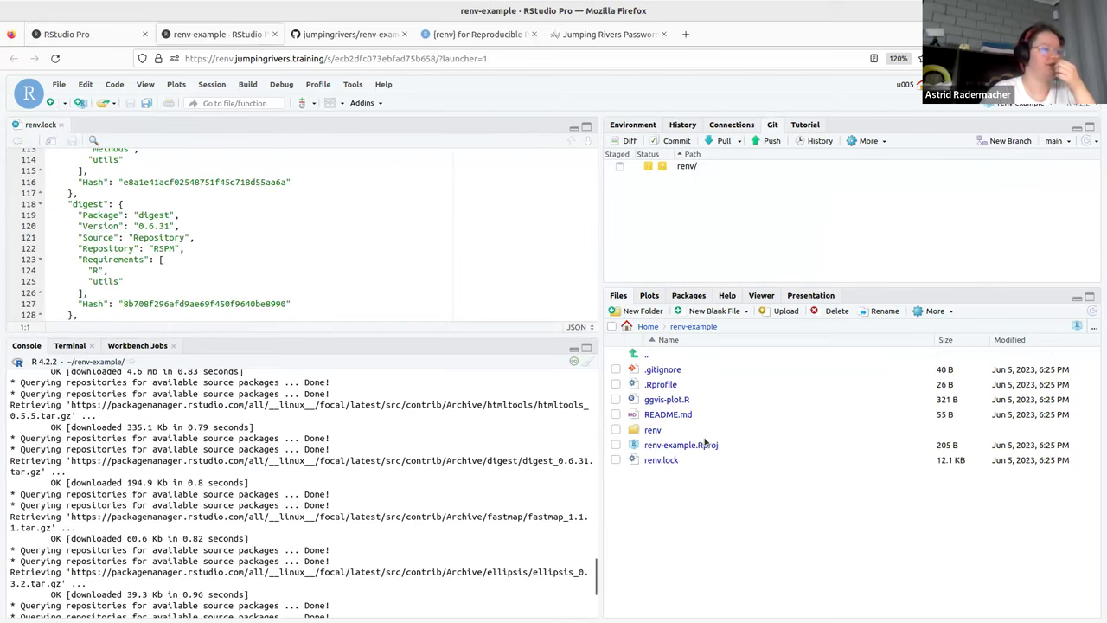
{"action": "left_click", "coordinate": [654, 432]}
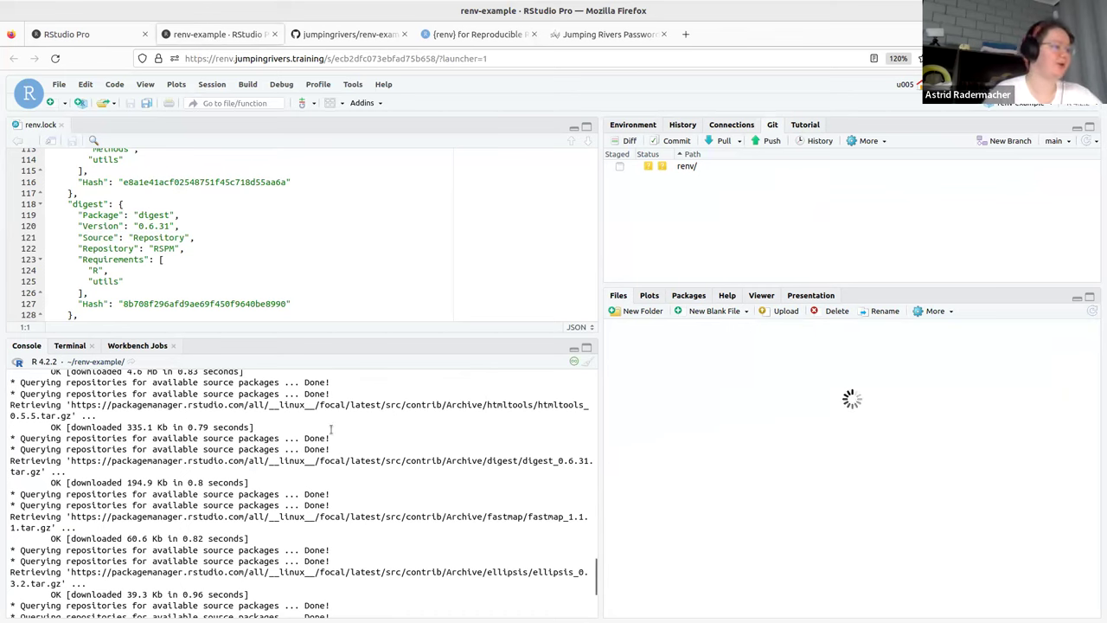
{"action": "left_click_drag", "start_coordinate": [369, 337], "coordinate": [368, 289]}
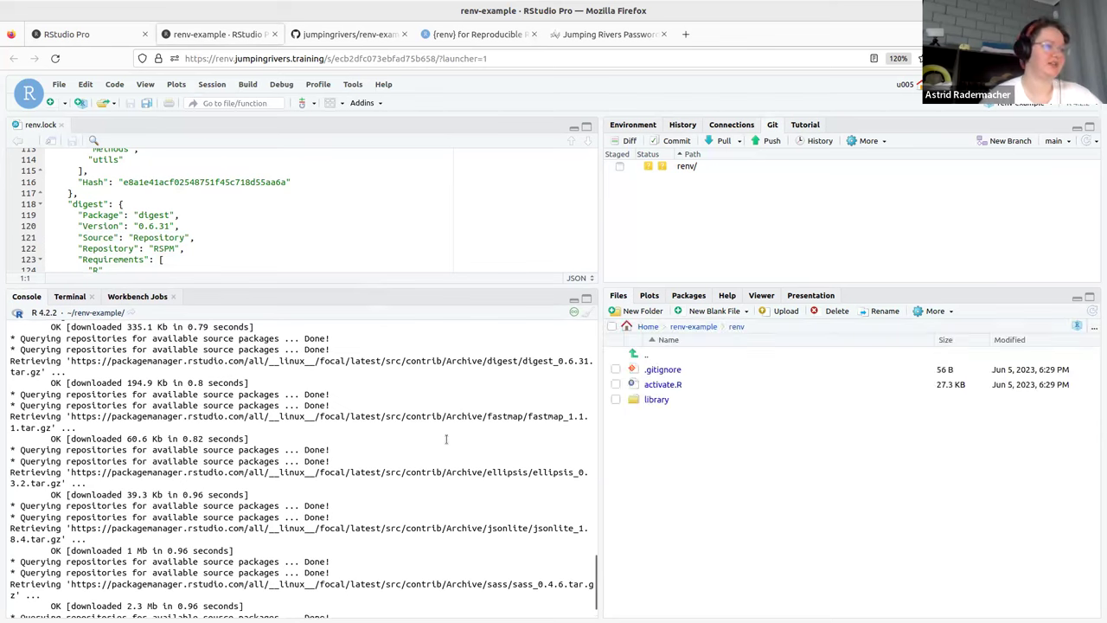
{"action": "left_click", "coordinate": [659, 399]}
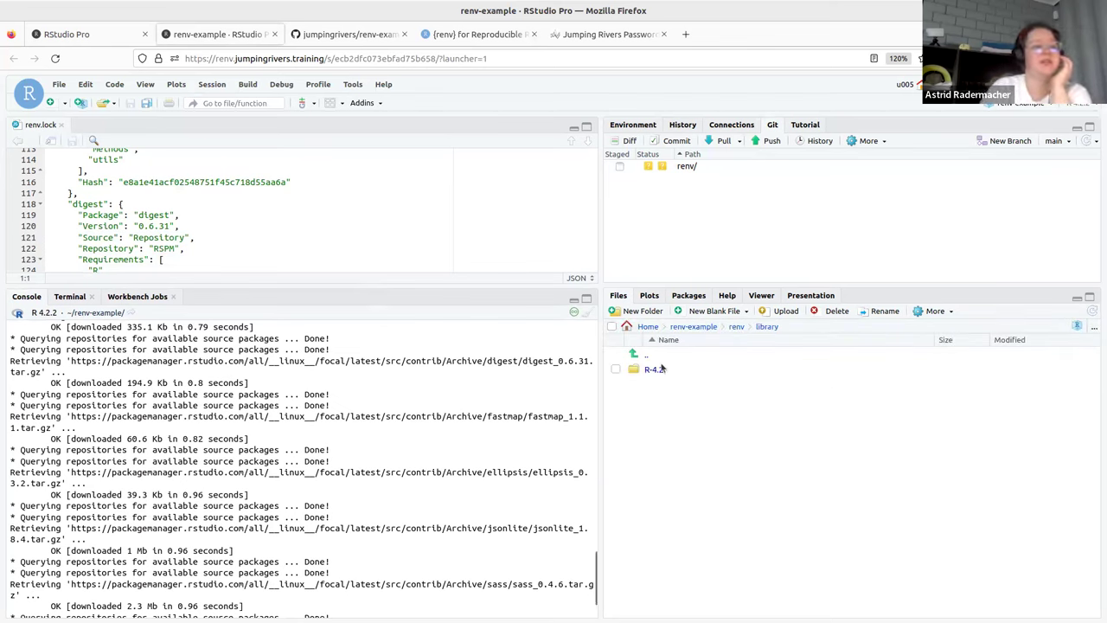
{"action": "left_click", "coordinate": [655, 370]}
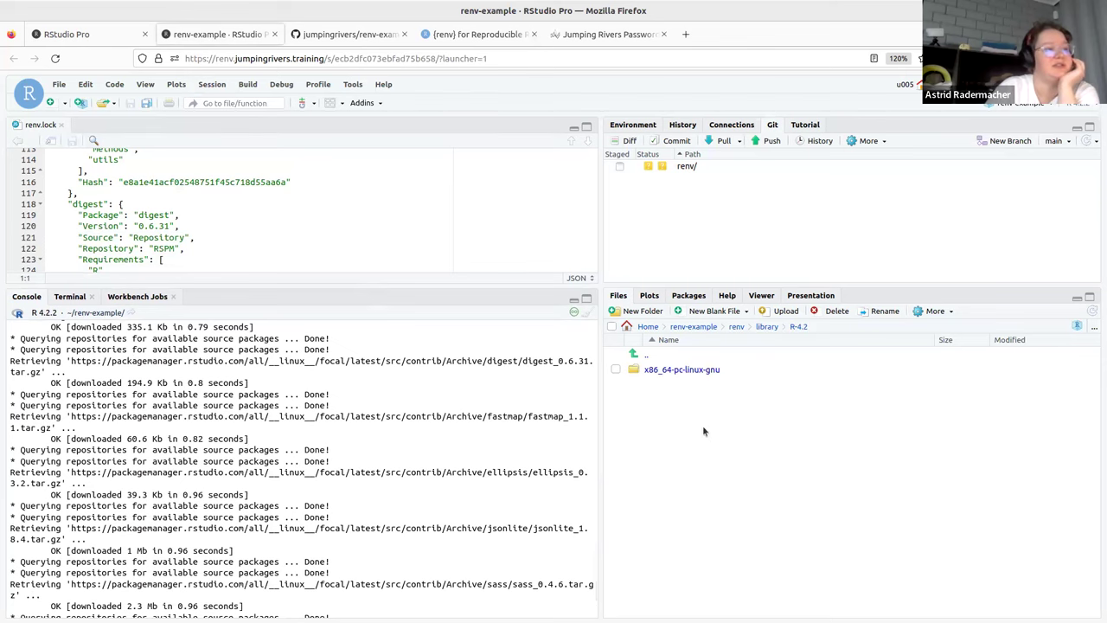
{"action": "left_click", "coordinate": [682, 370]}
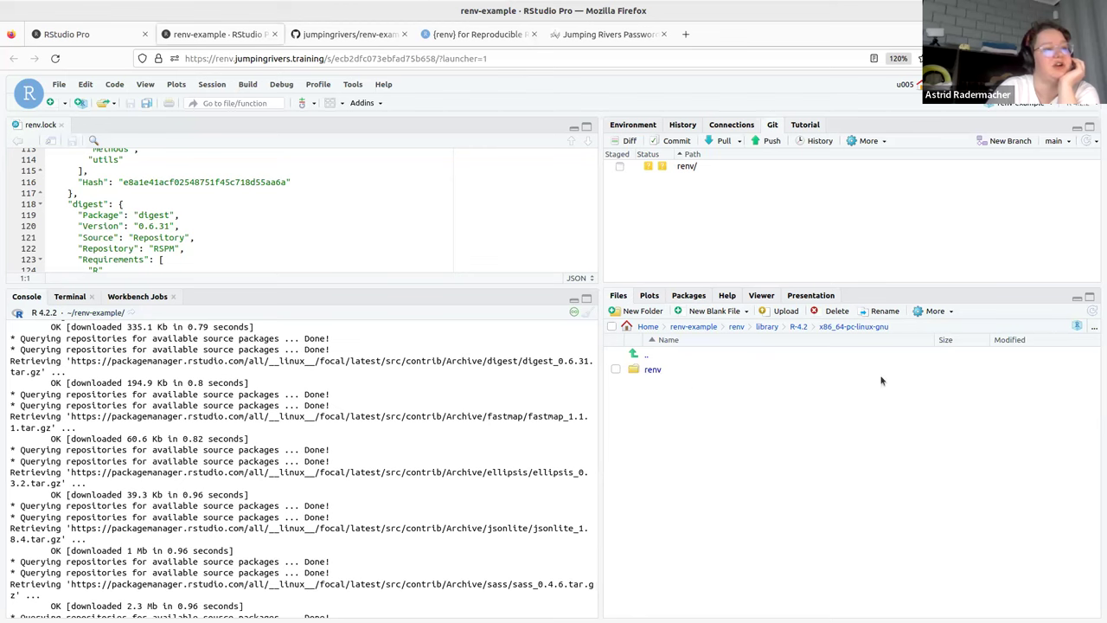
{"action": "left_click", "coordinate": [653, 370]}
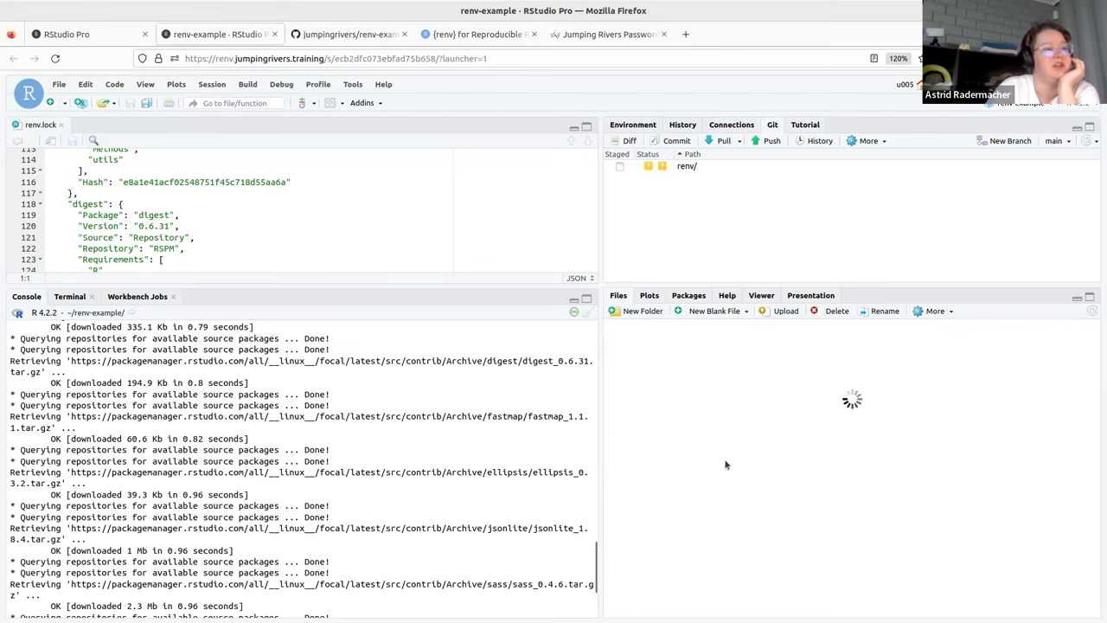
Step: Go back up to the project's renv folder and refresh its file listing
{"action": "left_click", "coordinate": [647, 361]}
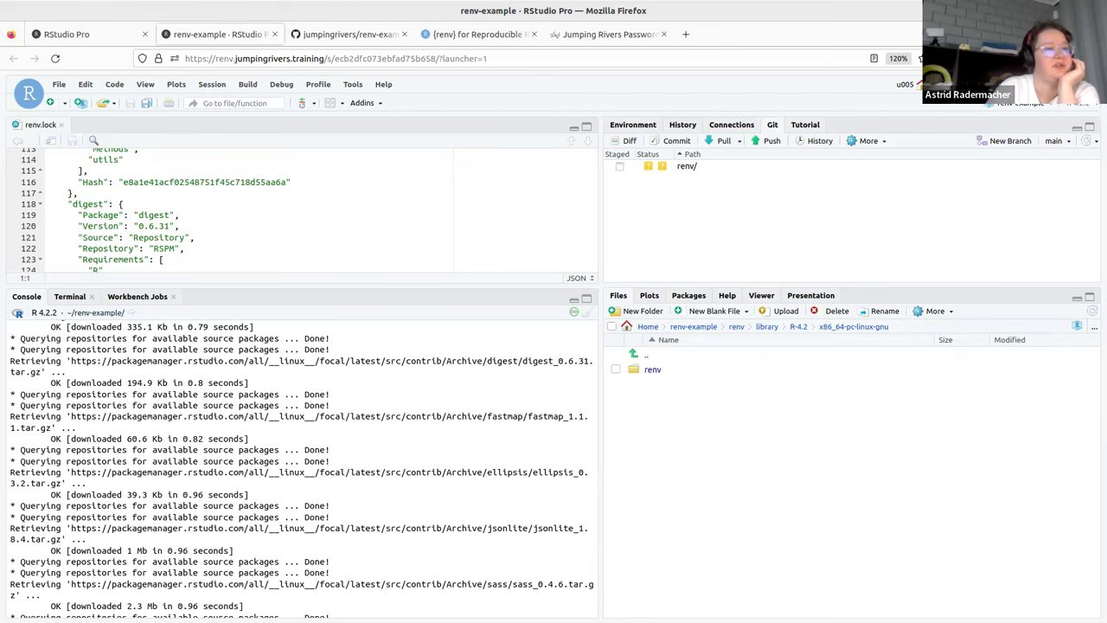
{"action": "left_click", "coordinate": [1091, 312]}
{"action": "left_click", "coordinate": [647, 355]}
{"action": "left_click", "coordinate": [740, 327]}
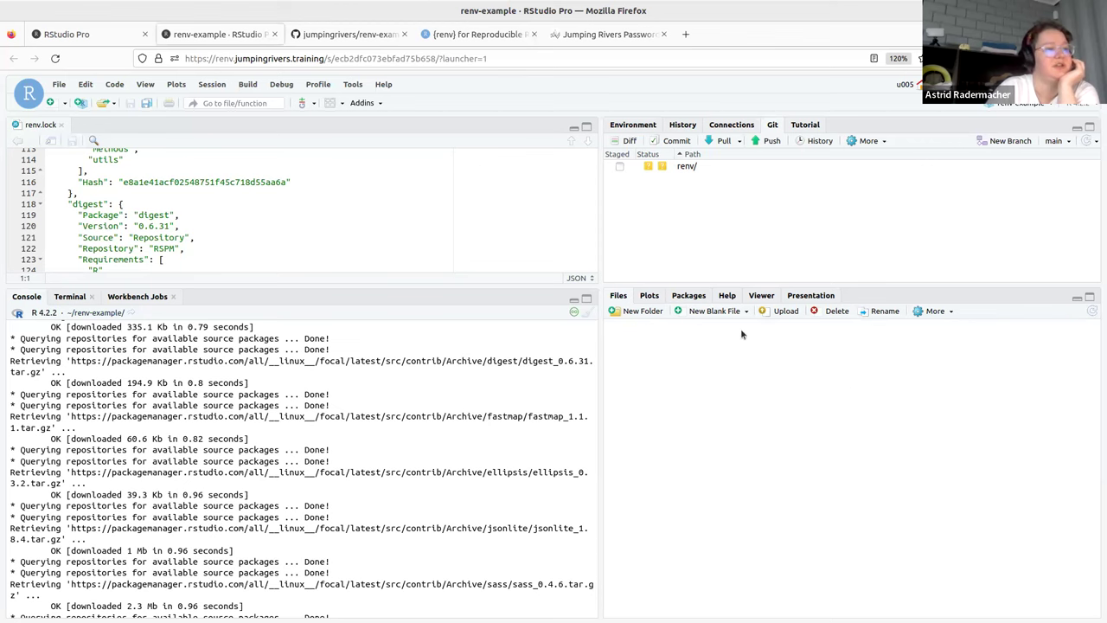
{"action": "left_click", "coordinate": [1093, 315]}
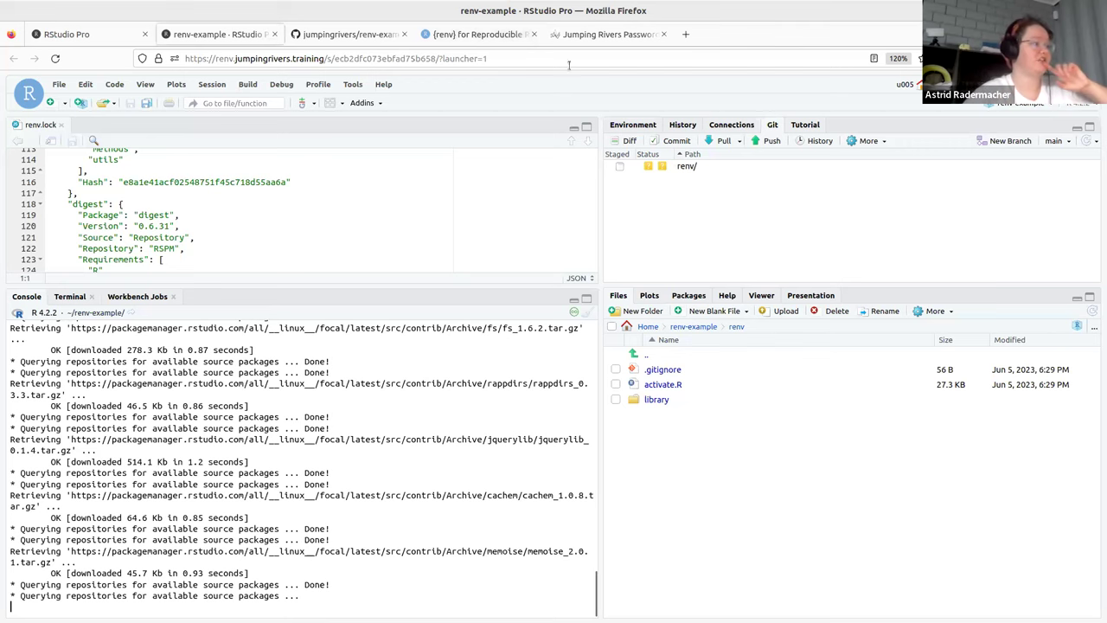
Step: View the renv-example file list on GitHub and return to the Posit Workbench sessions page
{"action": "left_click", "coordinate": [350, 35]}
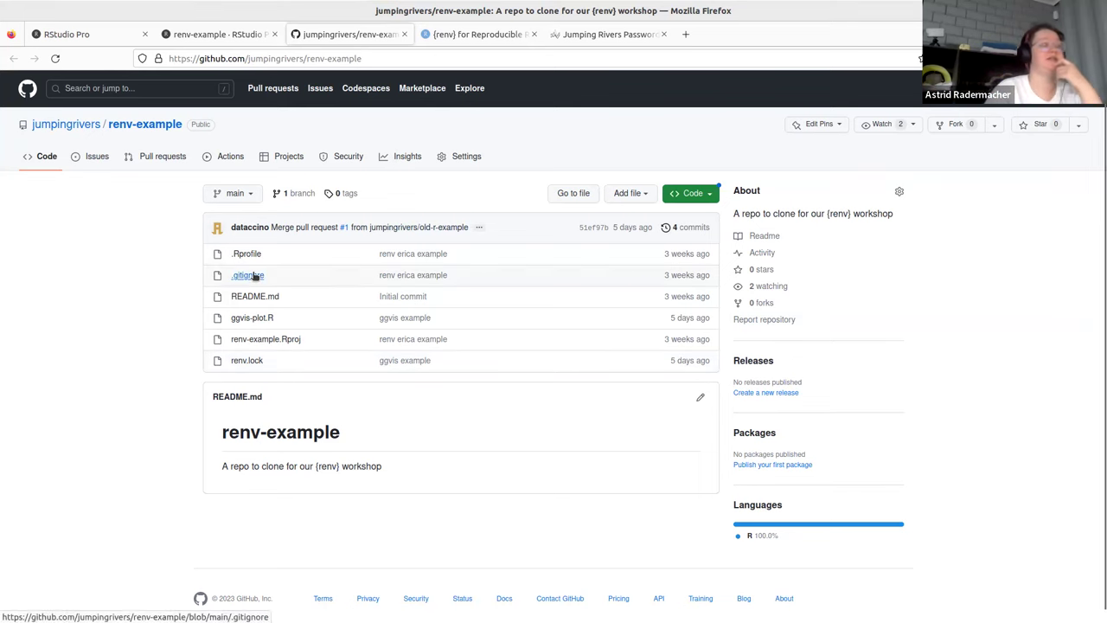
{"action": "left_click", "coordinate": [235, 34]}
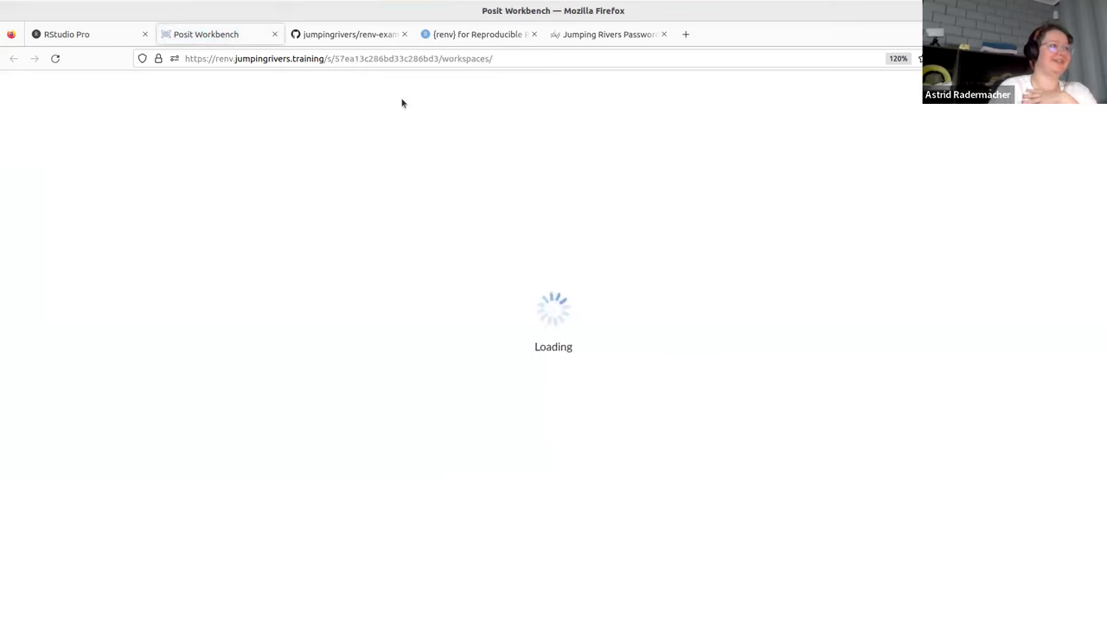
{"action": "left_click", "coordinate": [442, 34]}
{"action": "left_click", "coordinate": [317, 35]}
{"action": "left_click", "coordinate": [225, 35]}
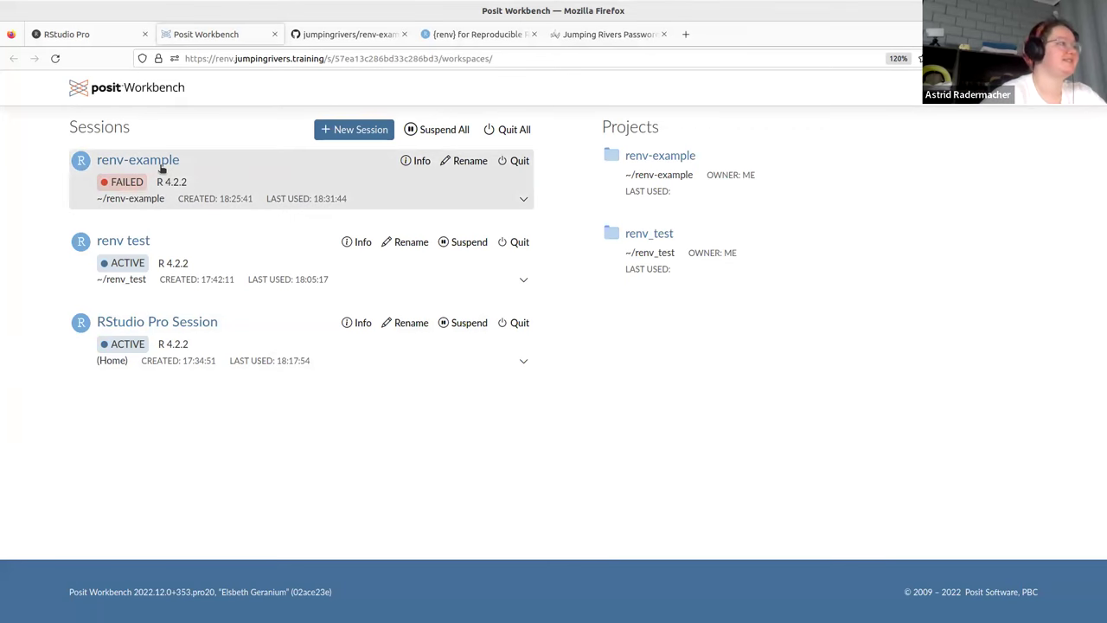
Step: Try to reopen the renv-example session from the Workbench sessions list, and close its browser tab
{"action": "left_click", "coordinate": [190, 166]}
{"action": "left_click", "coordinate": [764, 435]}
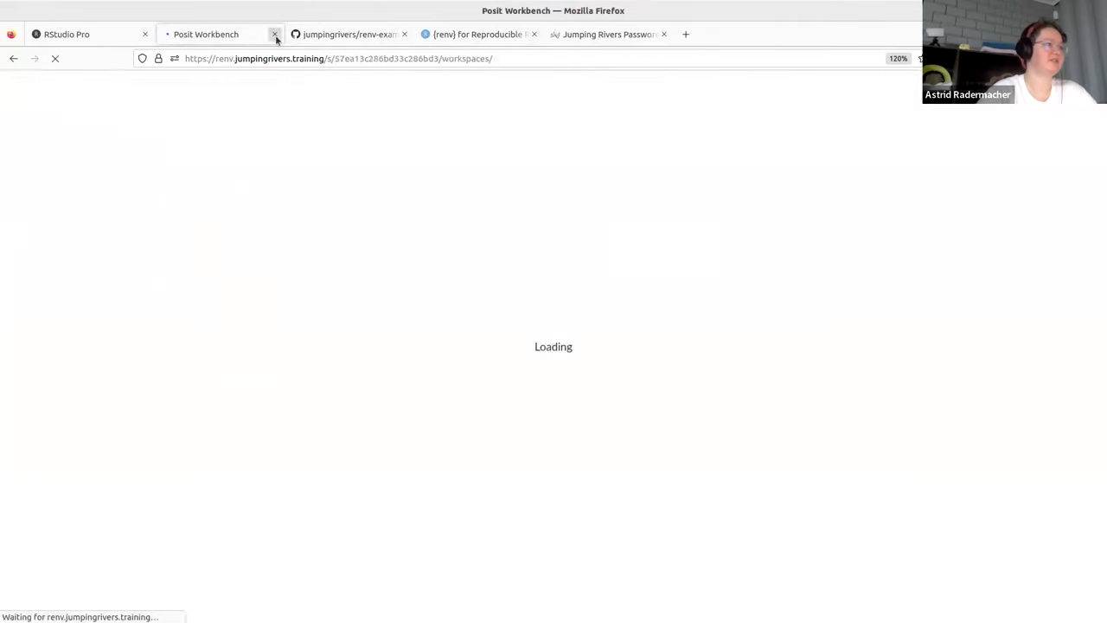
{"action": "left_click", "coordinate": [274, 34]}
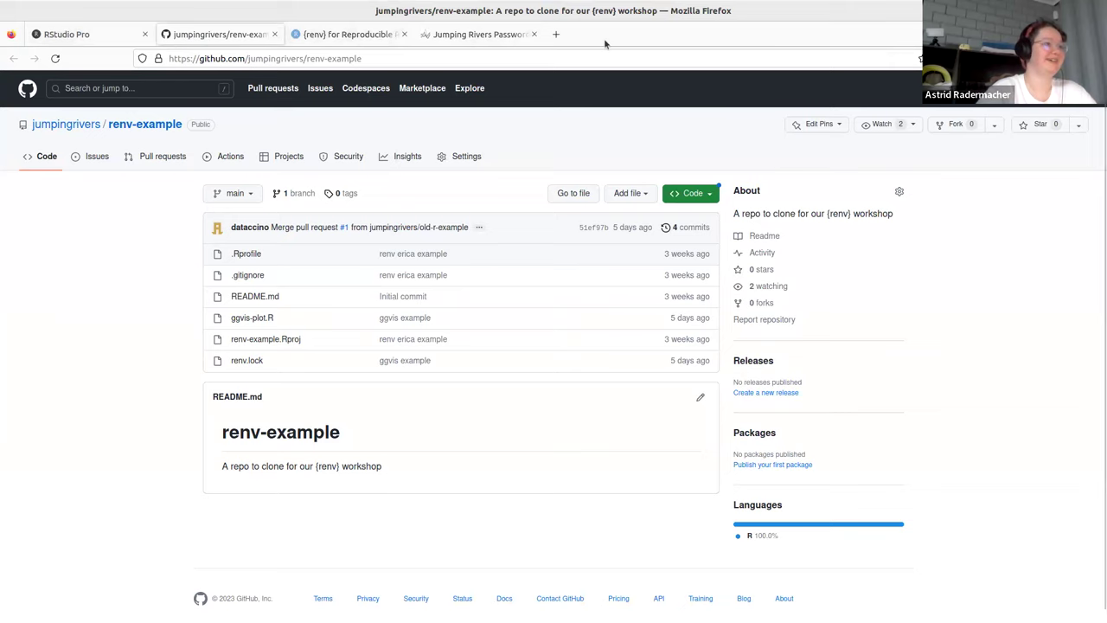
Step: From the training portal page, load the root address renv.jumpingrivers.training and open the renv-example session in Posit Workbench
{"action": "left_click", "coordinate": [467, 34]}
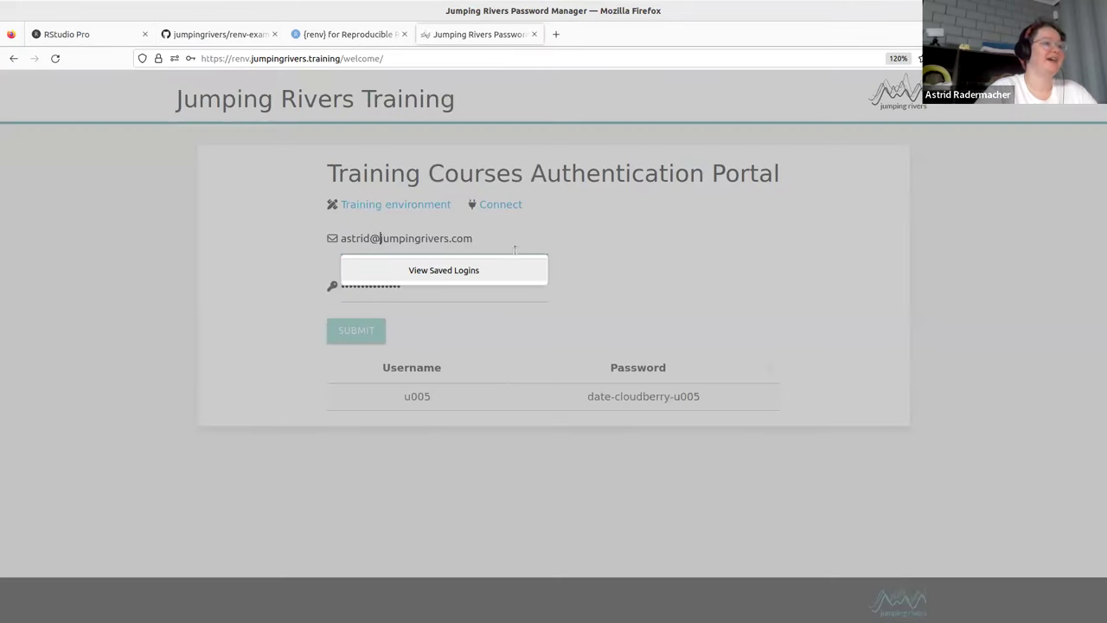
{"action": "left_click", "coordinate": [406, 227]}
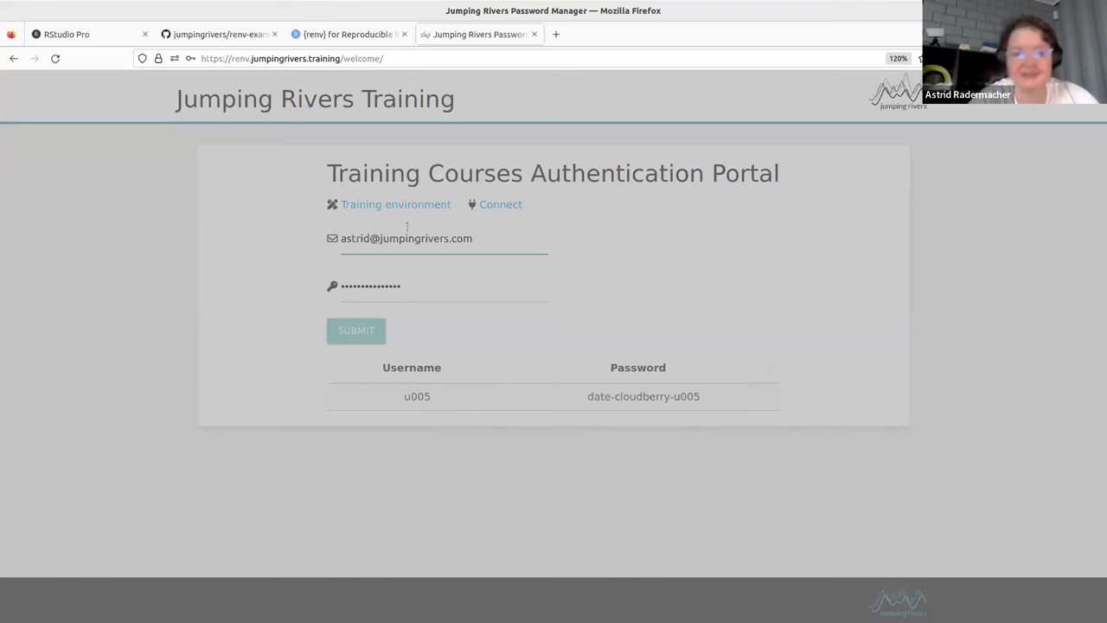
{"action": "left_click", "coordinate": [471, 241]}
{"action": "left_click", "coordinate": [776, 228]}
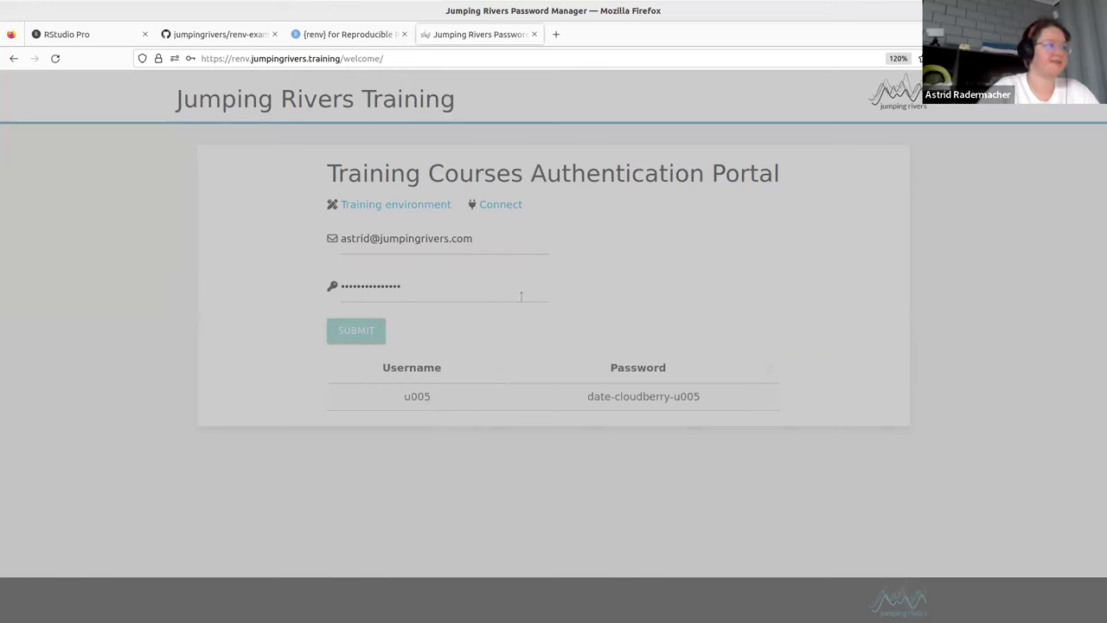
{"action": "left_click", "coordinate": [356, 58]}
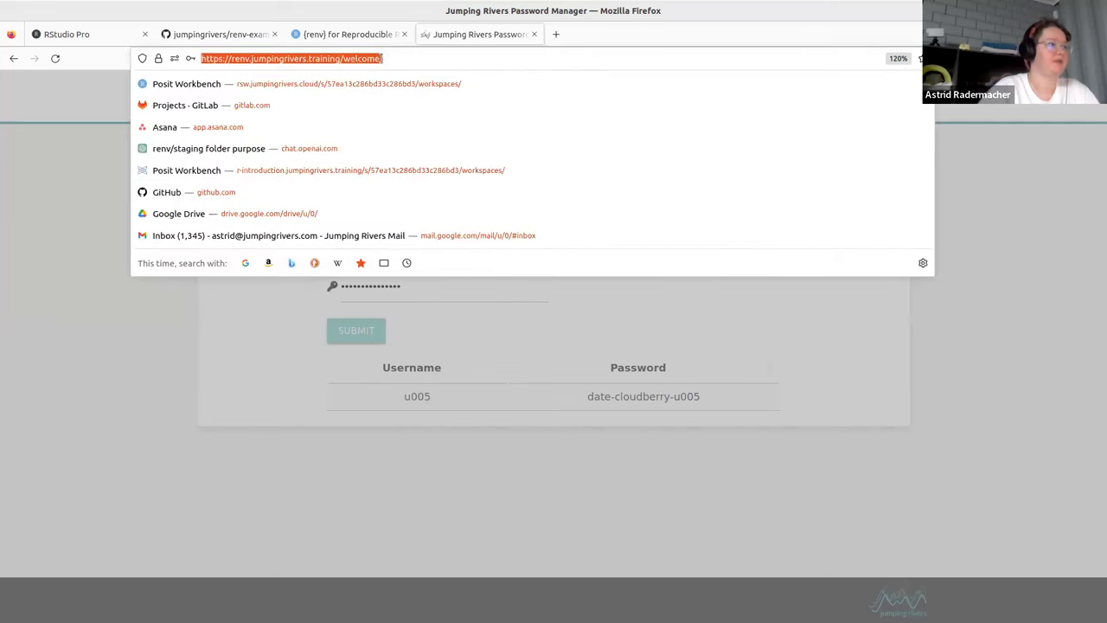
{"action": "double_click", "coordinate": [354, 58]}
{"action": "key", "text": "BackSpace"}
{"action": "key", "text": "Return"}
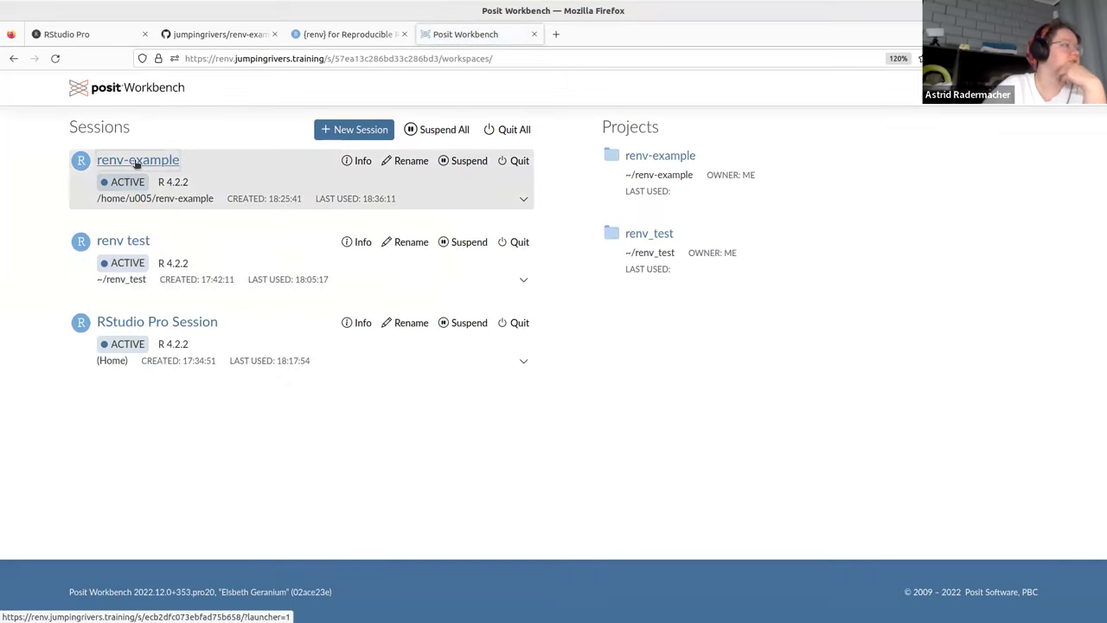
{"action": "left_click", "coordinate": [136, 162]}
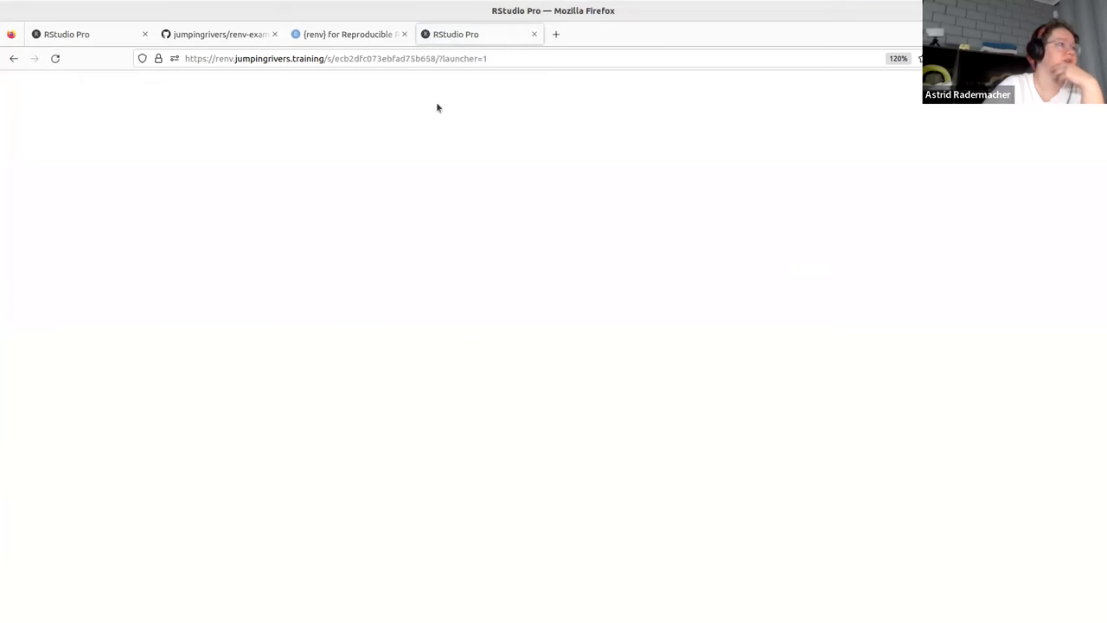
Step: Return to the Workbench sessions page through the site's root address and start a new RStudio Pro session named RStudio Pro Session 2
{"action": "left_click", "coordinate": [487, 58]}
{"action": "left_click_drag", "start_coordinate": [487, 58], "coordinate": [327, 57]}
{"action": "key", "text": "BackSpace"}
{"action": "key", "text": "Return"}
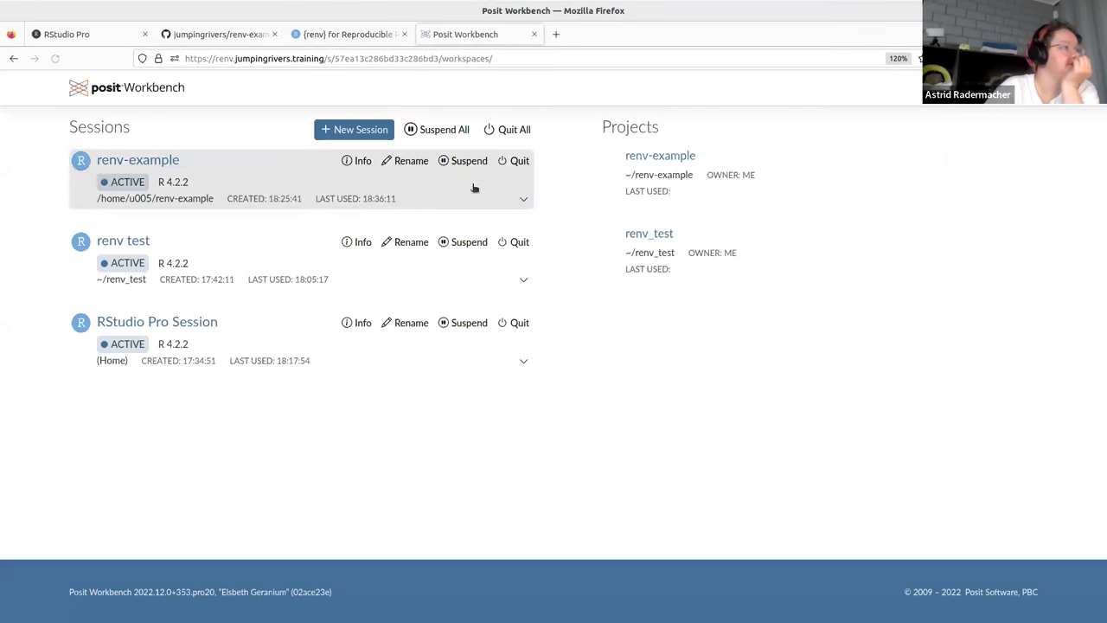
{"action": "left_click", "coordinate": [342, 133]}
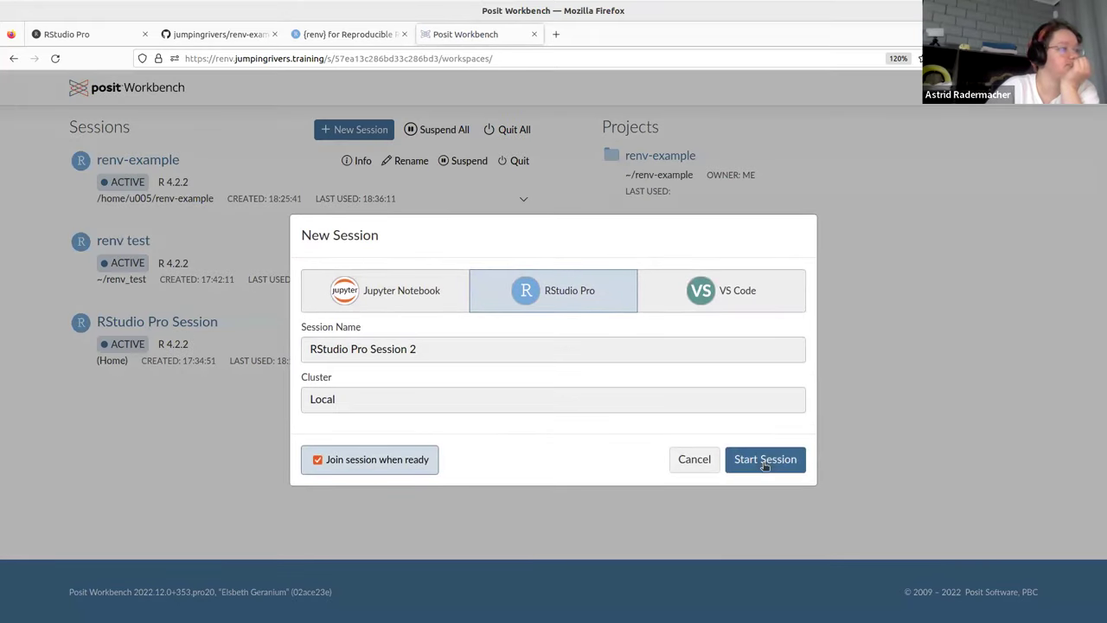
{"action": "left_click", "coordinate": [765, 460]}
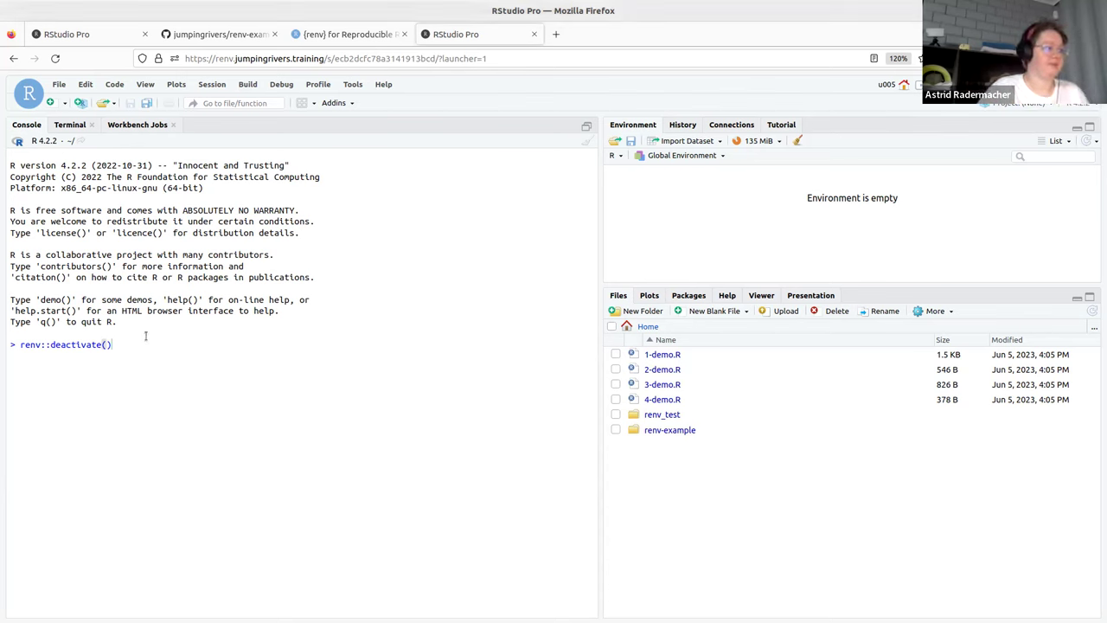
Step: Clear the leftover renv::deactivate() command from the console and open the renv-example folder in the file listing
{"action": "key", "text": "BackSpace"}
{"action": "key", "text": "BackSpace"}
{"action": "key", "text": "BackSpace"}
{"action": "key", "text": "BackSpace"}
{"action": "key", "text": "BackSpace"}
{"action": "key", "text": "BackSpace"}
{"action": "key", "text": "BackSpace"}
{"action": "key", "text": "BackSpace"}
{"action": "key", "text": "BackSpace"}
{"action": "key", "text": "BackSpace"}
{"action": "key", "text": "BackSpace"}
{"action": "key", "text": "BackSpace"}
{"action": "key", "text": "BackSpace"}
{"action": "key", "text": "BackSpace"}
{"action": "key", "text": "BackSpace"}
{"action": "key", "text": "BackSpace"}
{"action": "key", "text": "BackSpace"}
{"action": "key", "text": "BackSpace"}
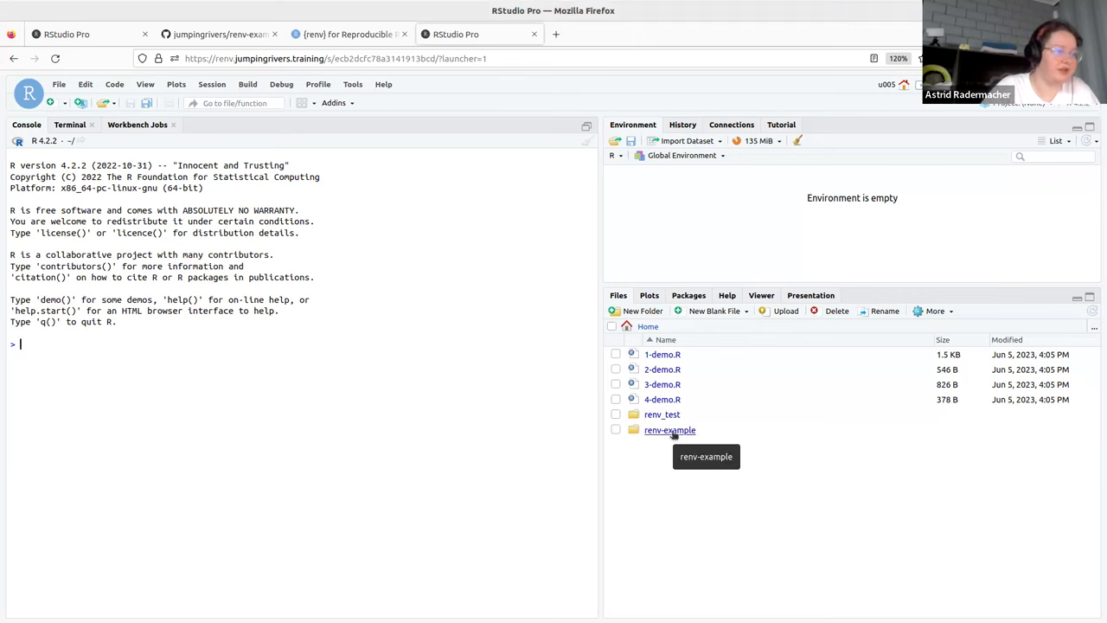
{"action": "left_click", "coordinate": [671, 431]}
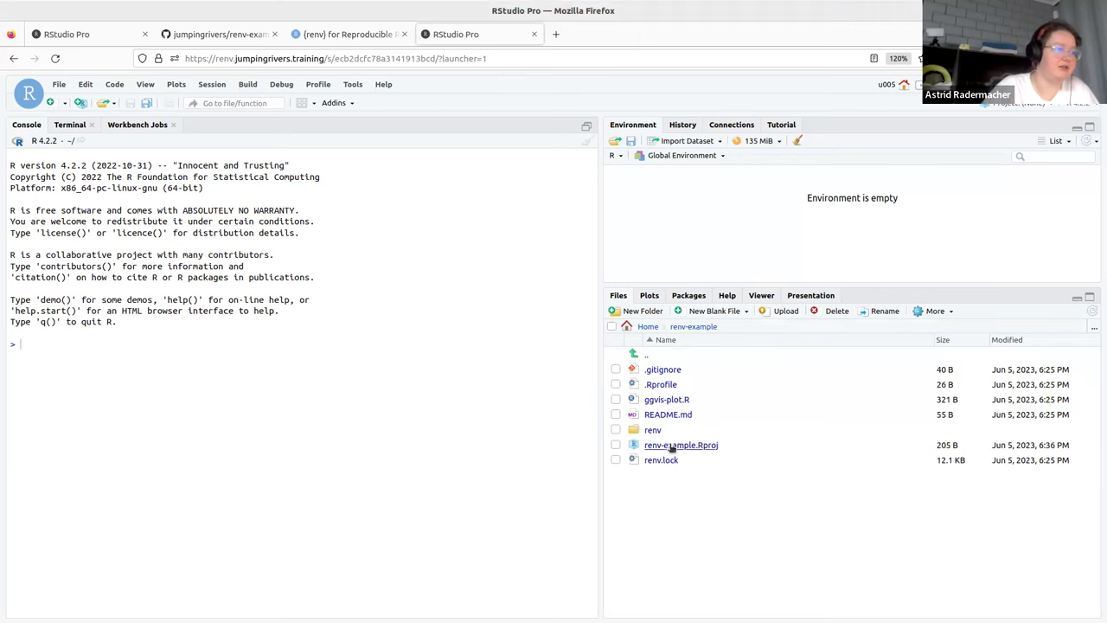
Step: Open the Workbench sessions page in a separate window and suspend the RStudio Pro Session, renv test and renv-example sessions
{"action": "right_click", "coordinate": [25, 95]}
{"action": "left_click", "coordinate": [48, 117]}
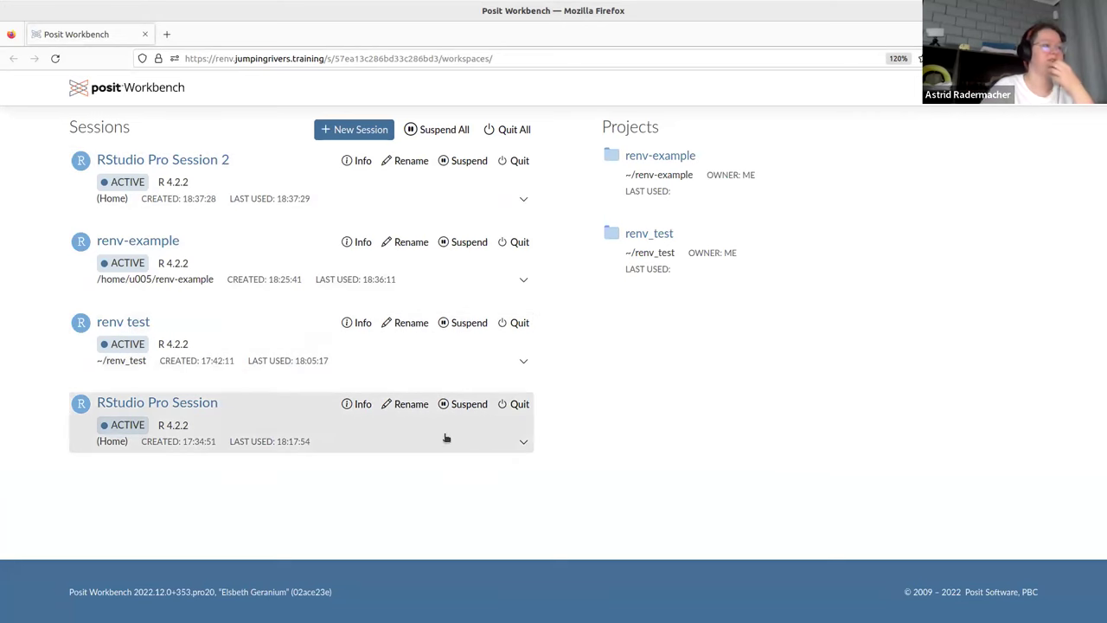
{"action": "left_click", "coordinate": [462, 404]}
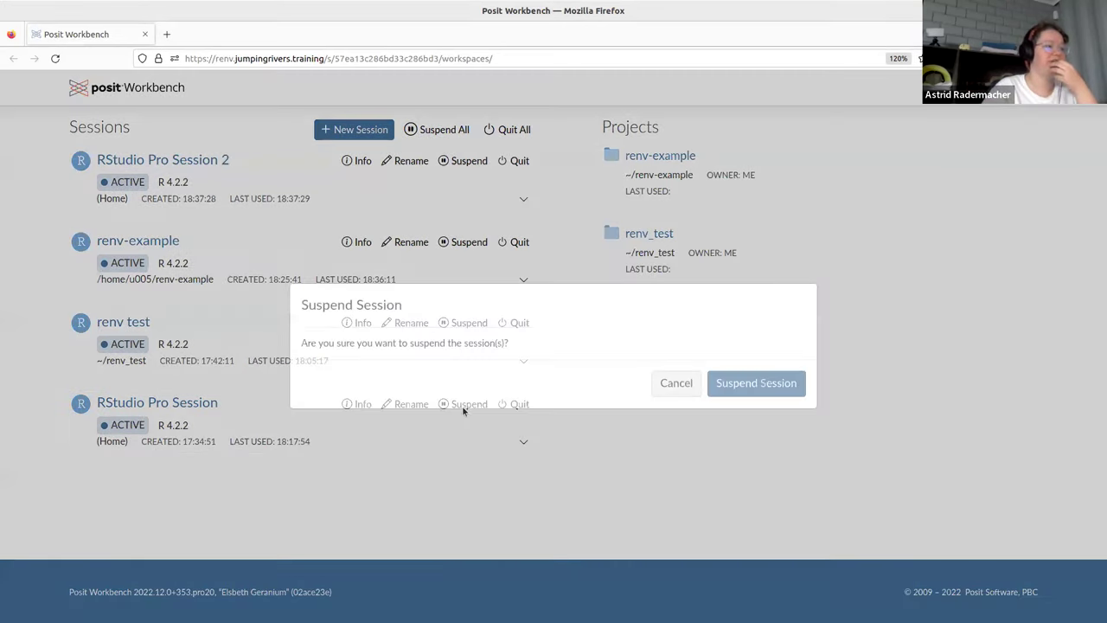
{"action": "left_click", "coordinate": [784, 387]}
{"action": "left_click", "coordinate": [450, 322]}
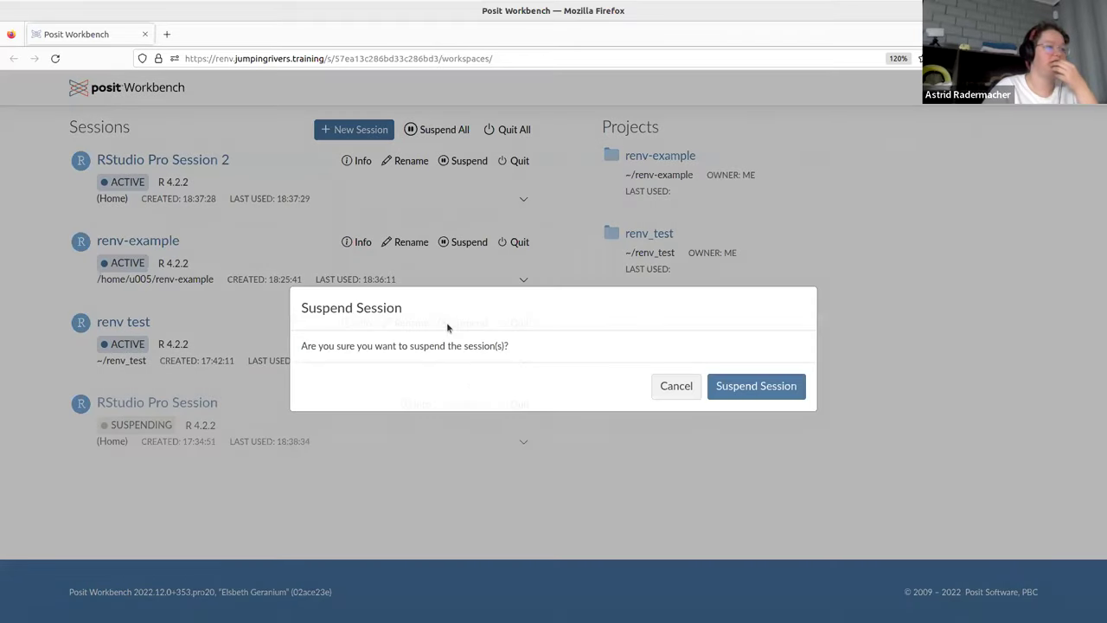
{"action": "left_click", "coordinate": [751, 391]}
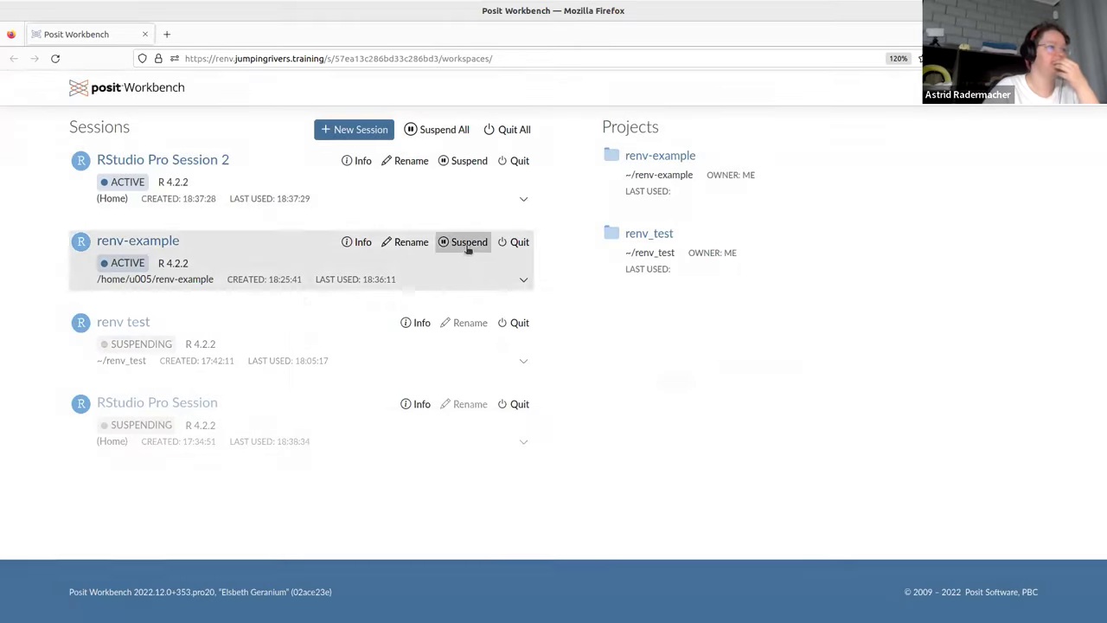
{"action": "left_click", "coordinate": [469, 242]}
{"action": "left_click", "coordinate": [756, 390]}
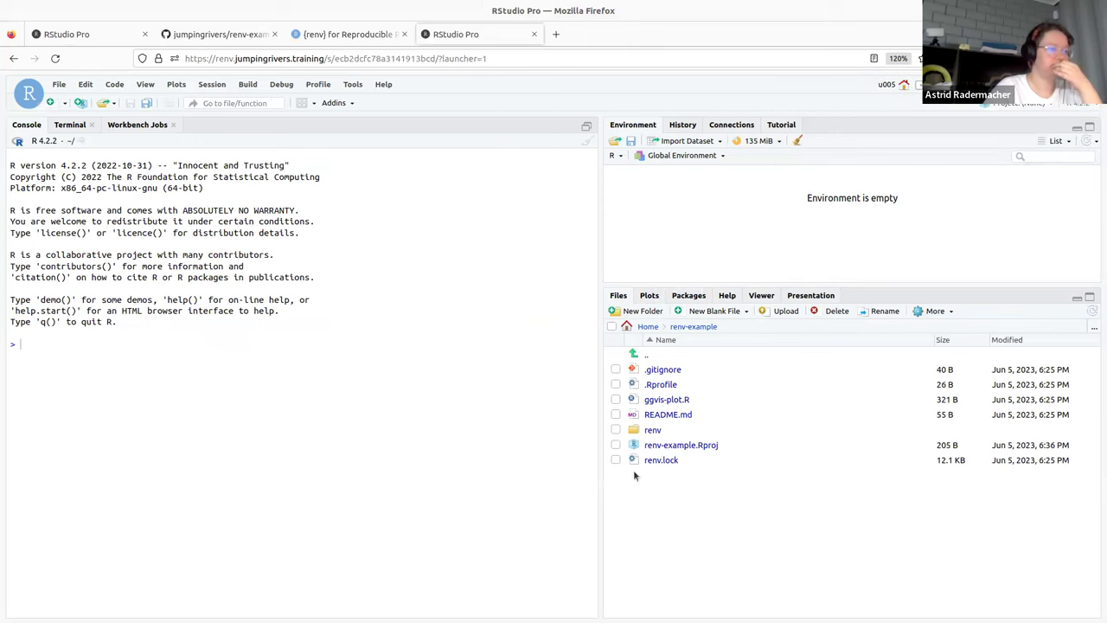
Step: Back in the new RStudio session, open the renv-example.Rproj project and confirm opening it
{"action": "left_click", "coordinate": [301, 398]}
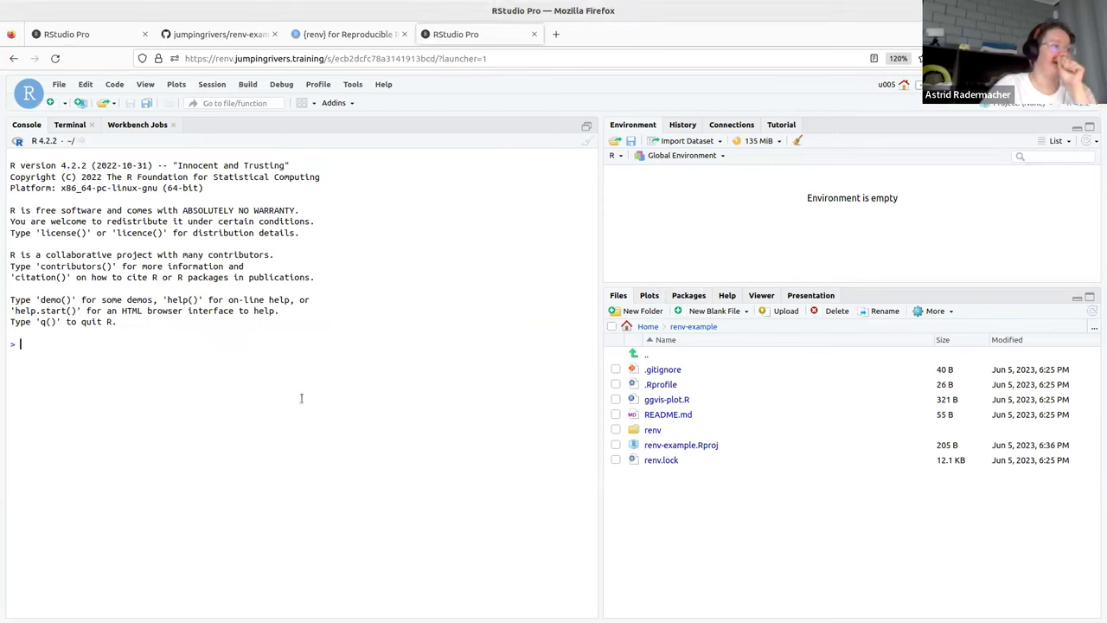
{"action": "left_click", "coordinate": [690, 445]}
{"action": "left_click", "coordinate": [536, 379]}
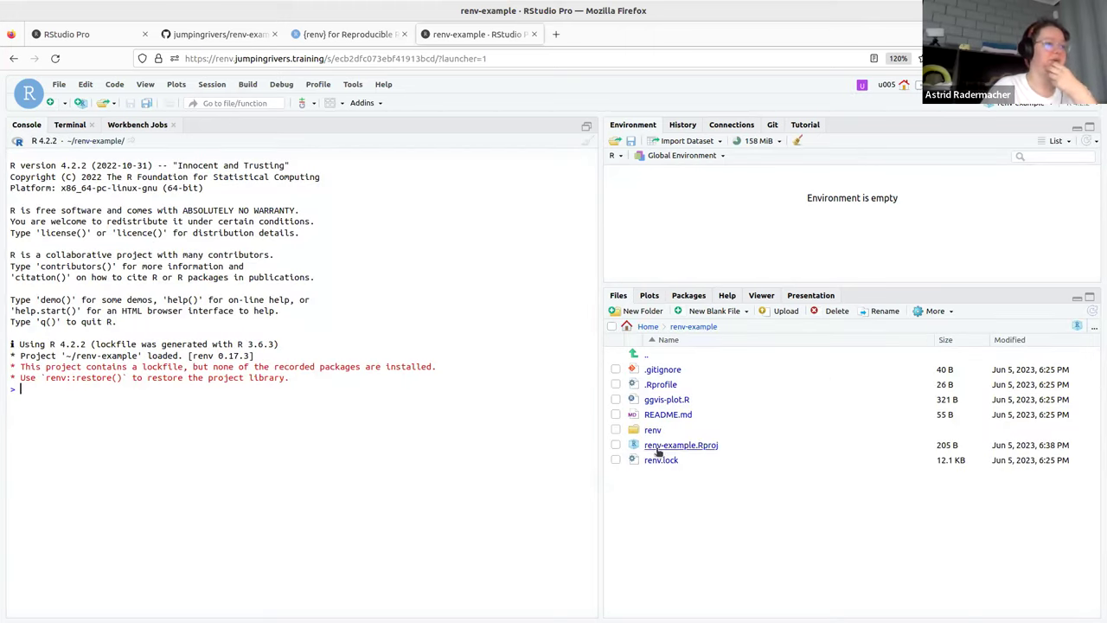
Step: Run renv::restore() in the console and answer y to proceed with restoring the project library
{"action": "type", "text": "en"}
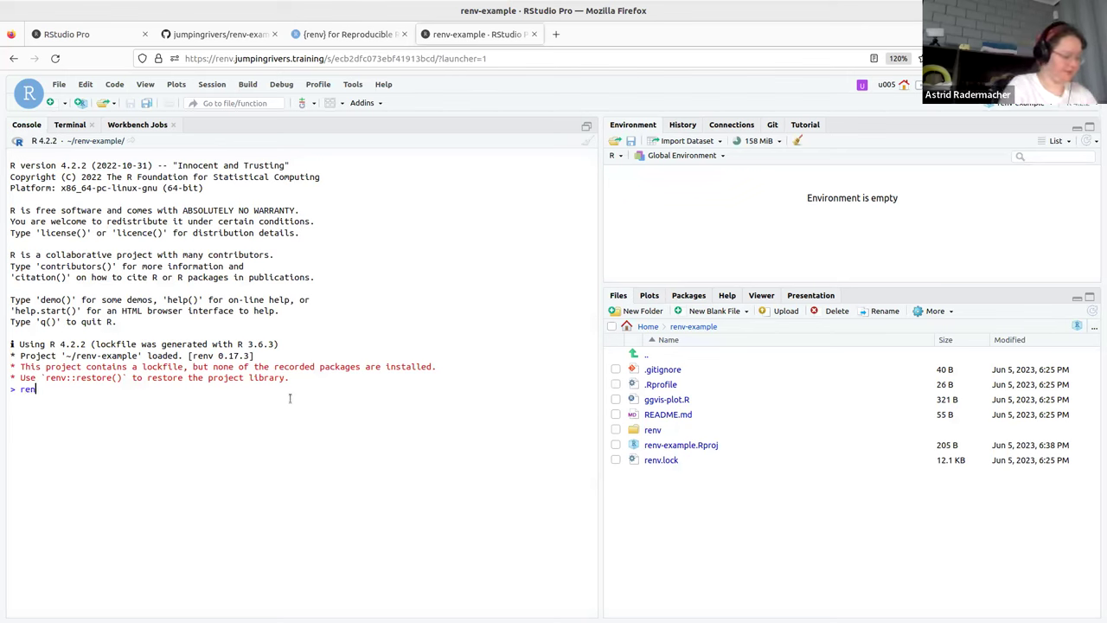
{"action": "type", "text": "v::rest"}
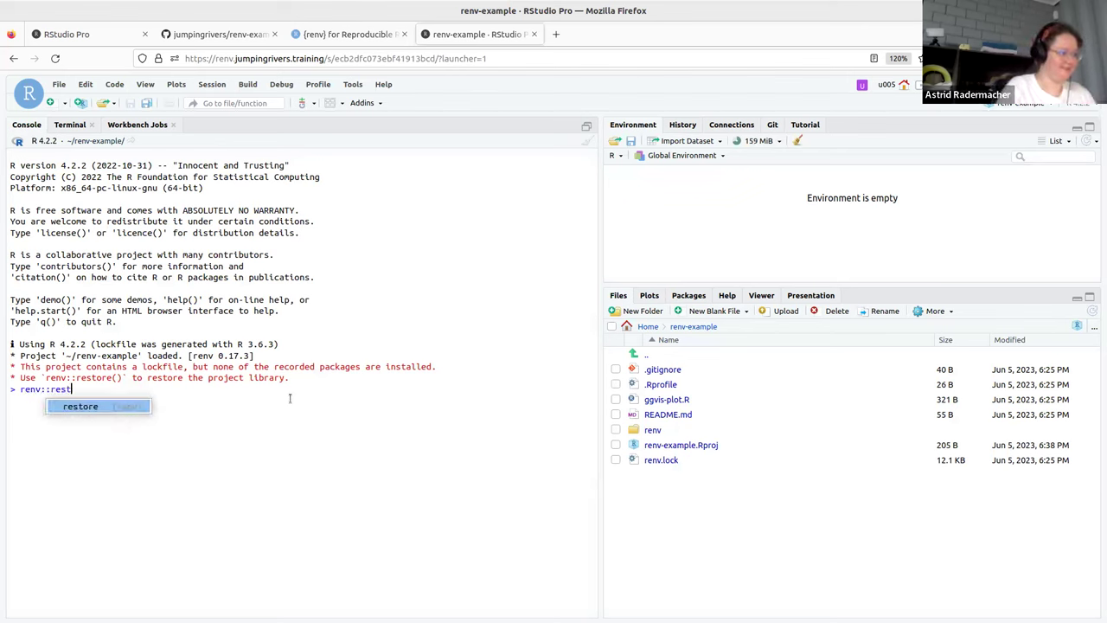
{"action": "key", "text": "Tab"}
{"action": "key", "text": "Return"}
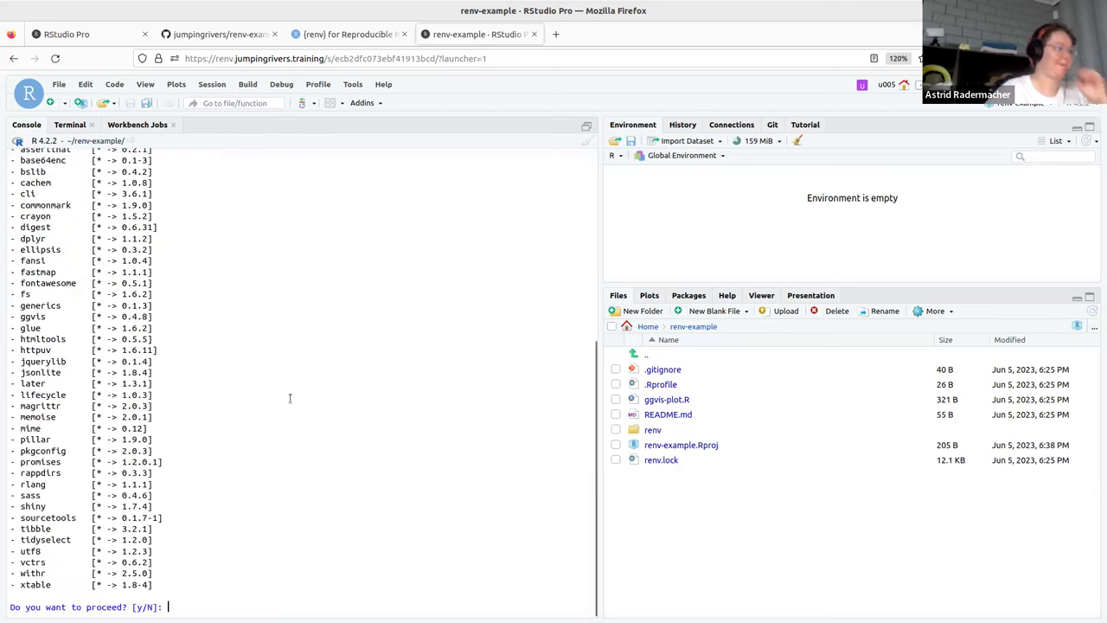
{"action": "type", "text": "y"}
{"action": "key", "text": "Return"}
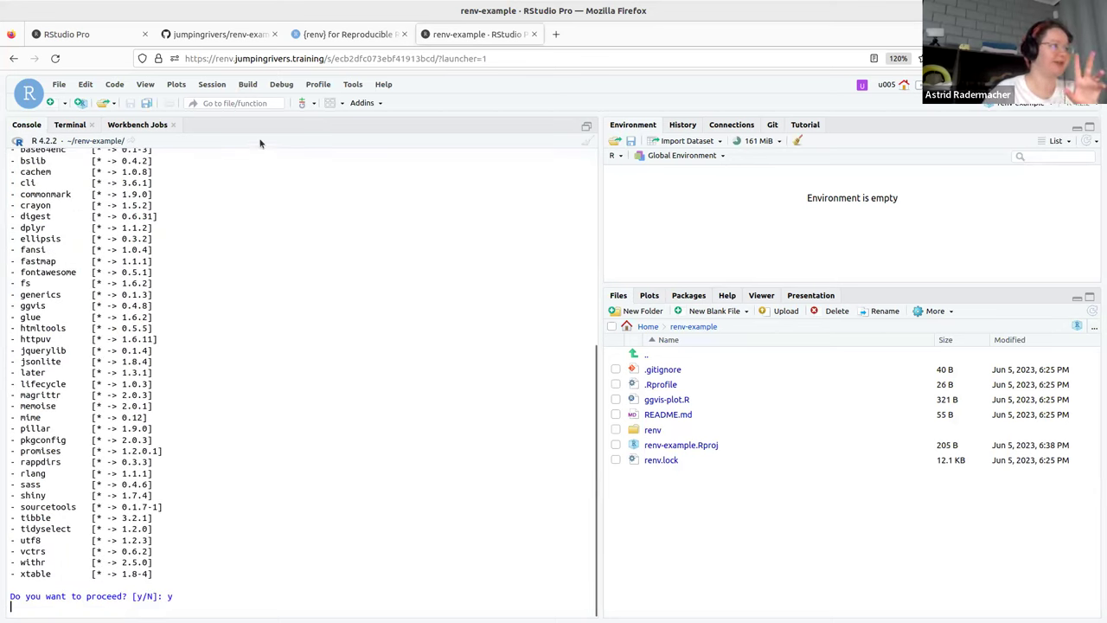
Step: Open 2-demo.R from the Home folder and check the end of the restore output in the console
{"action": "left_click", "coordinate": [646, 354]}
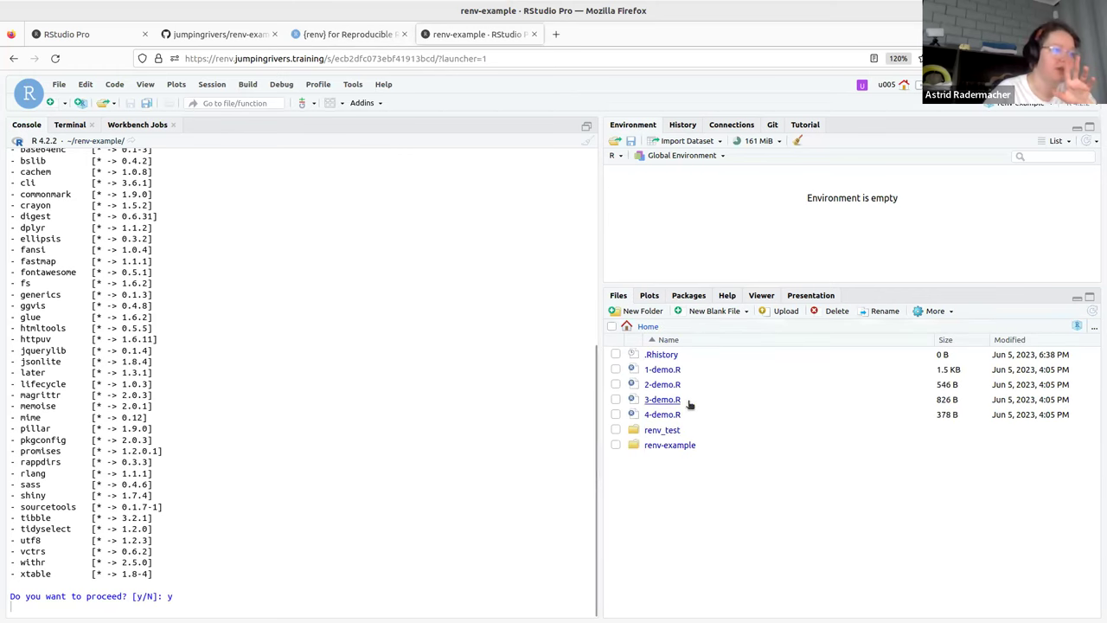
{"action": "left_click", "coordinate": [661, 384]}
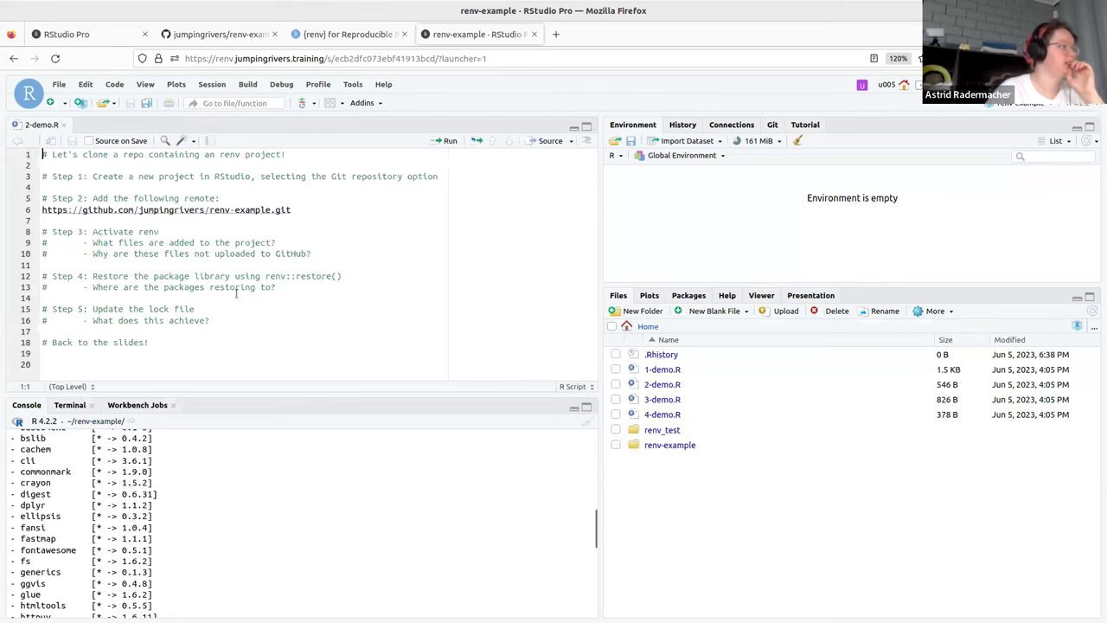
{"action": "left_click", "coordinate": [360, 259]}
{"action": "left_click", "coordinate": [293, 308]}
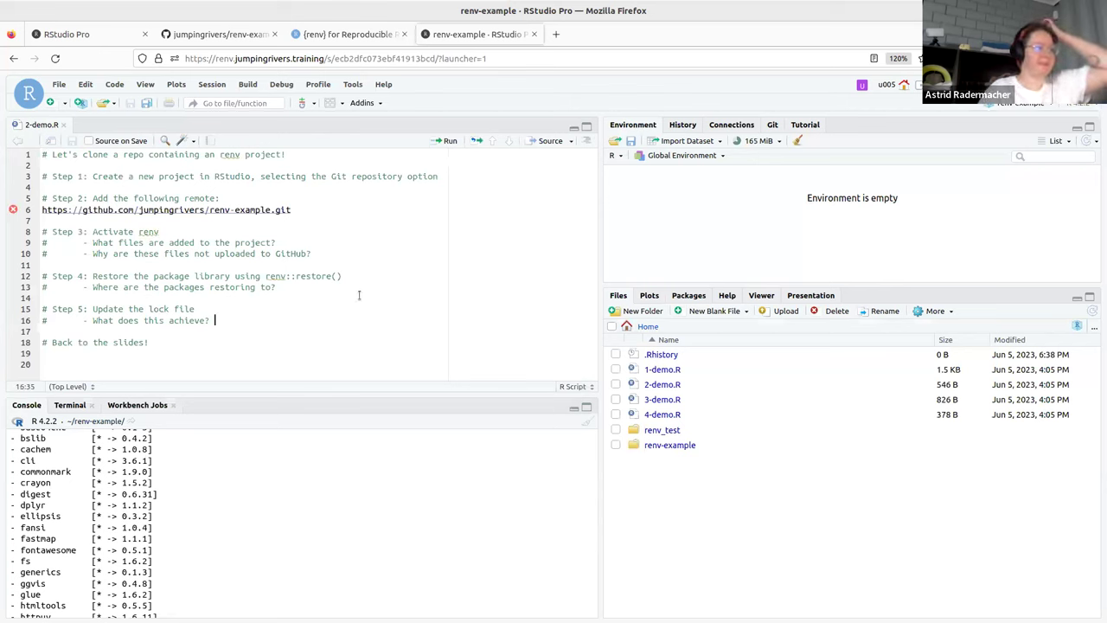
{"action": "scroll", "coordinate": [224, 537], "scroll_direction": "down", "scroll_amount": 10}
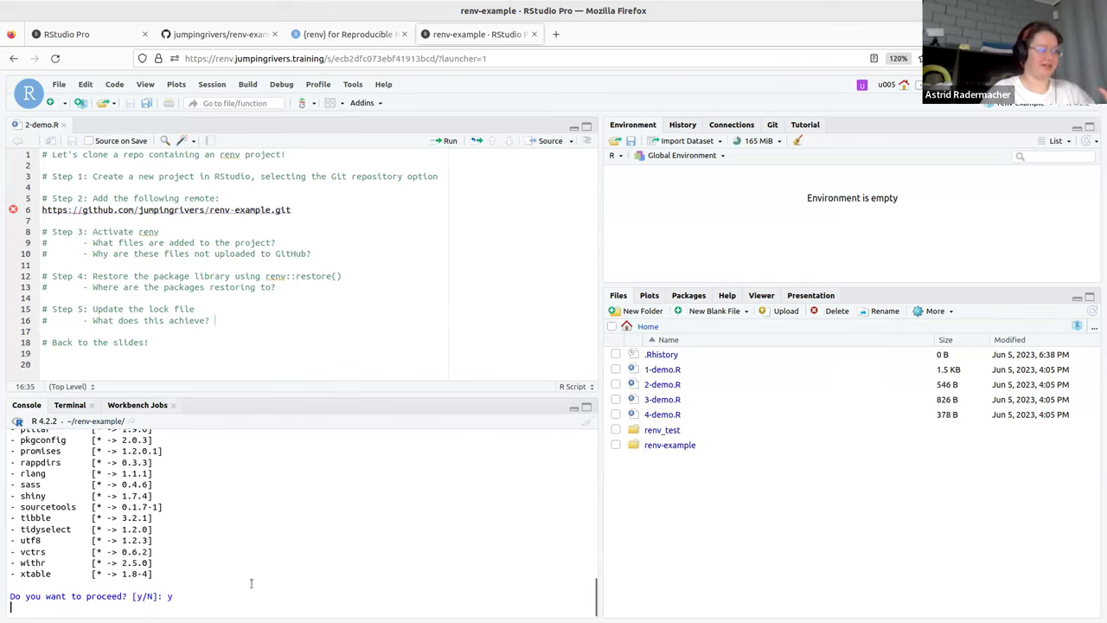
Step: Review Steps 4 and 5 in 2-demo.R by highlighting lines 11 to 16, and clear the selection
{"action": "left_click", "coordinate": [206, 295]}
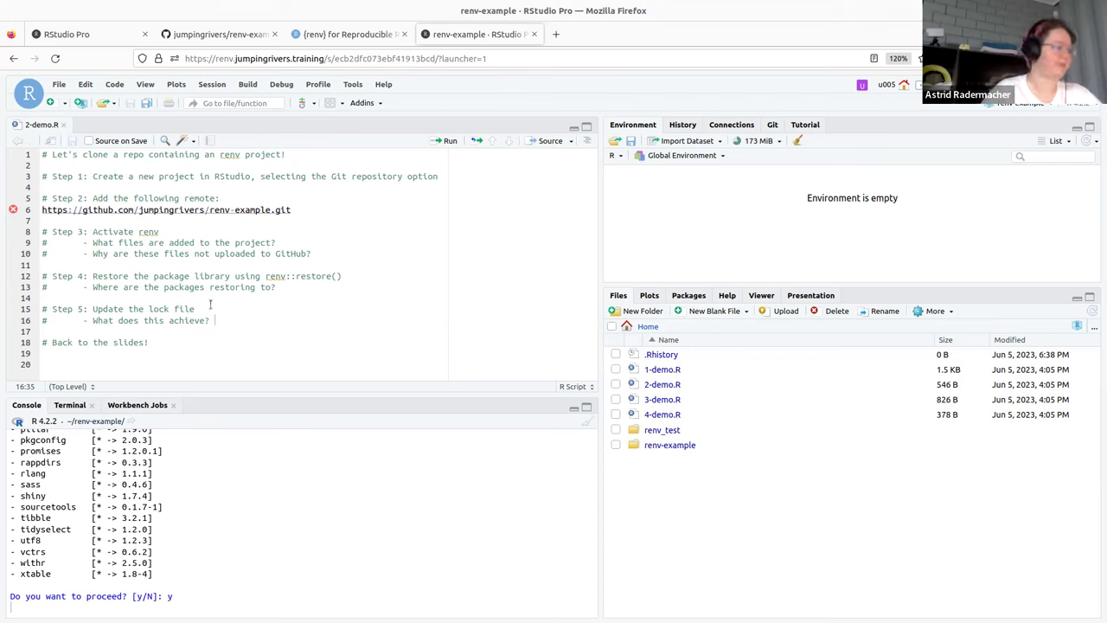
{"action": "left_click", "coordinate": [209, 351]}
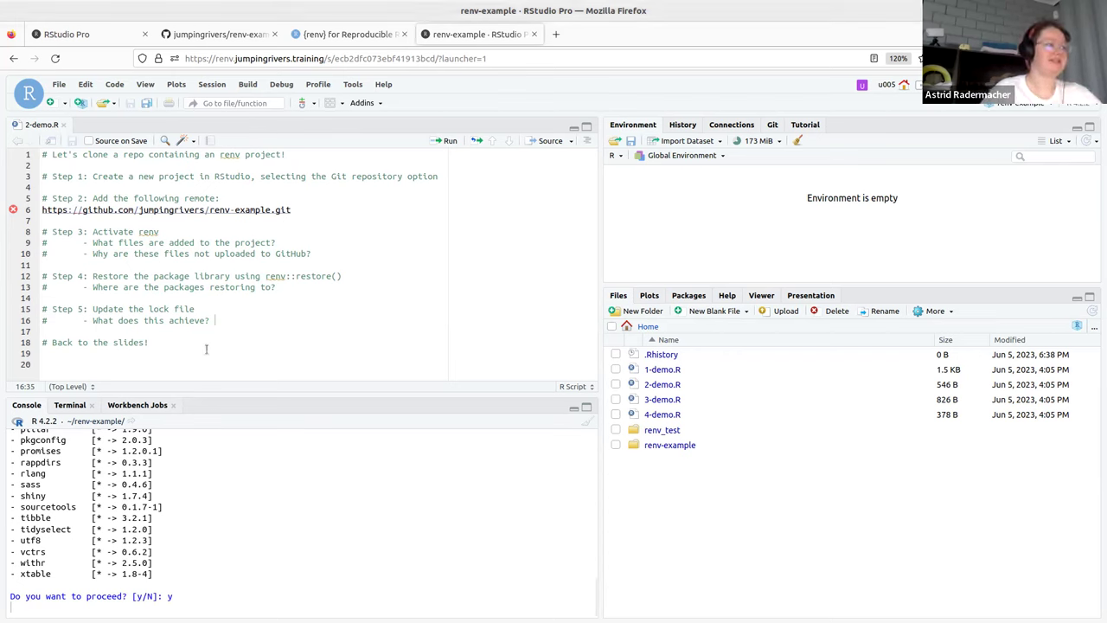
{"action": "left_click_drag", "start_coordinate": [230, 320], "coordinate": [34, 264]}
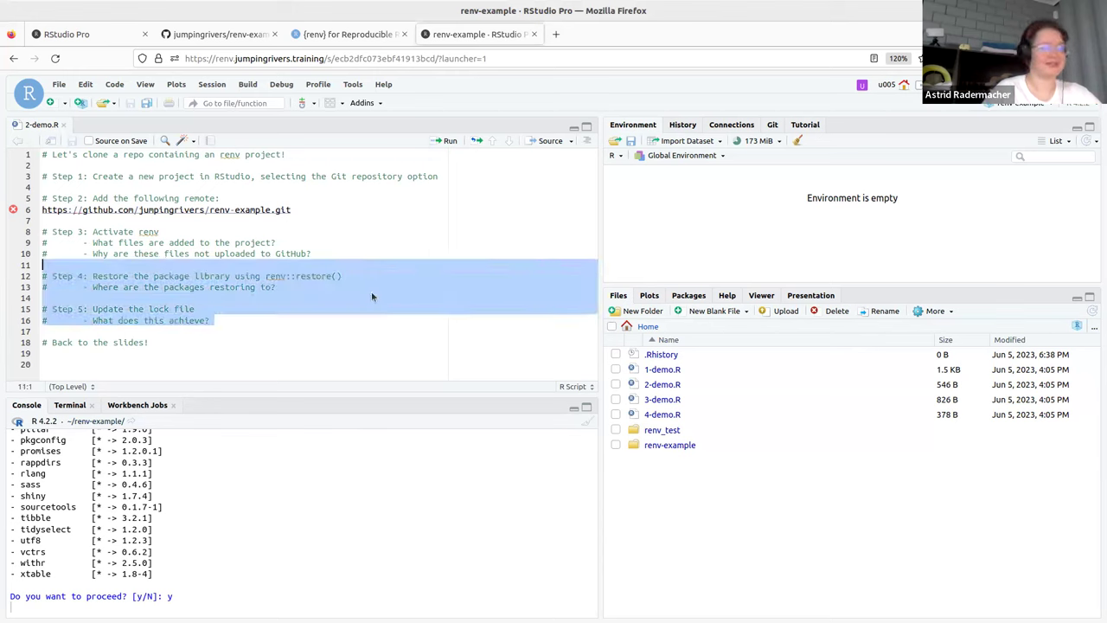
{"action": "left_click", "coordinate": [370, 296]}
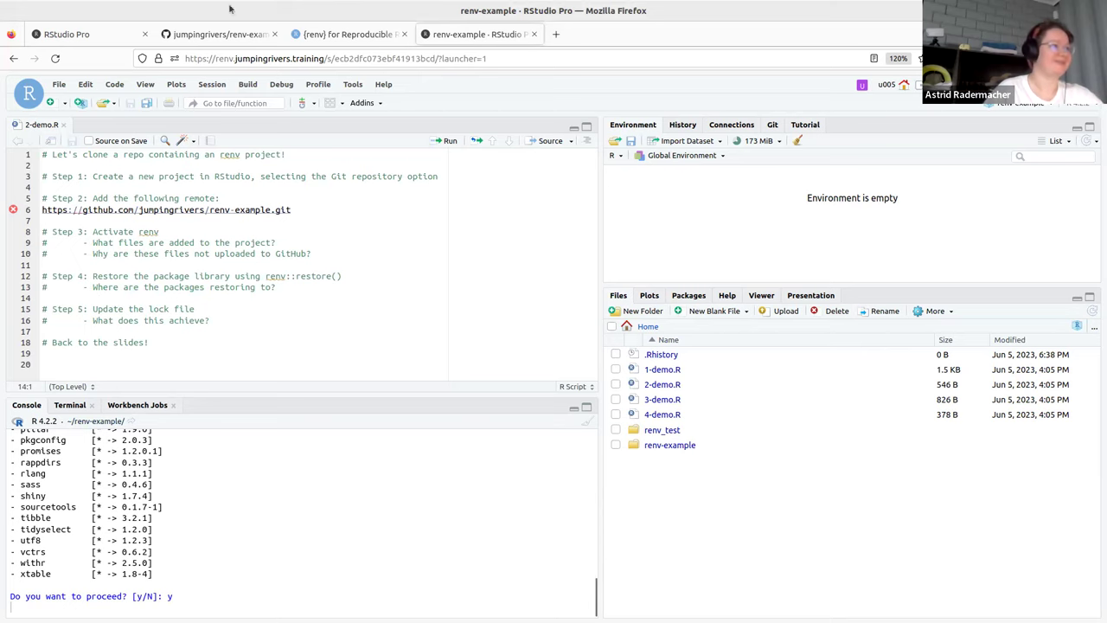
Step: Switch to the renv slides, go to the "What have we learnt?" slide after Demo 2 and show it full screen
{"action": "left_click", "coordinate": [346, 34]}
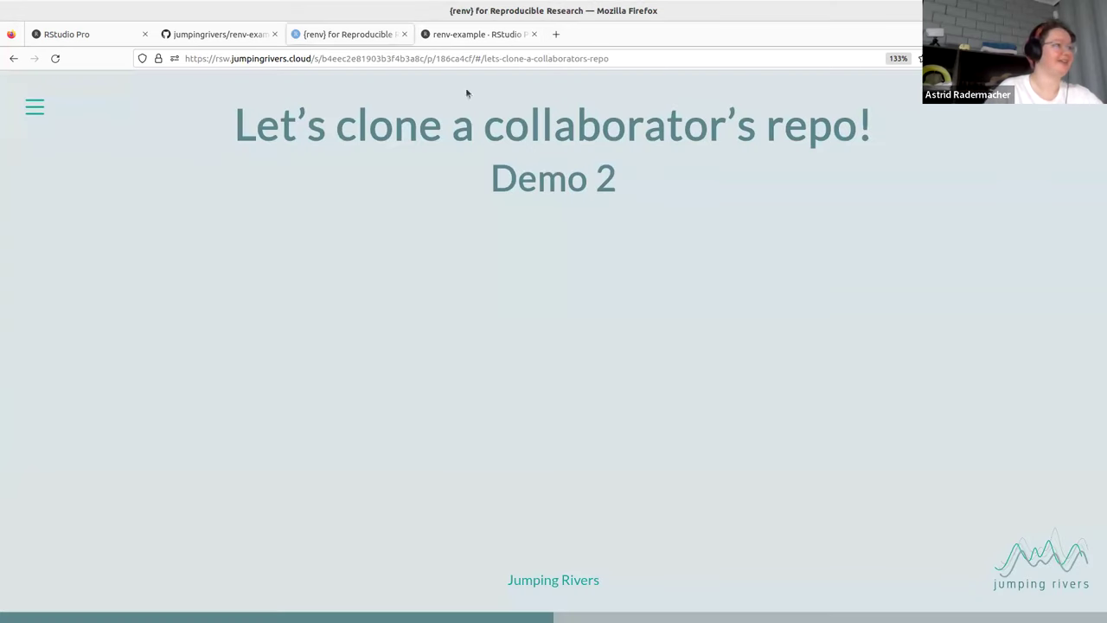
{"action": "left_click", "coordinate": [33, 109]}
{"action": "scroll", "coordinate": [140, 465], "scroll_direction": "down", "scroll_amount": 2}
{"action": "left_click", "coordinate": [129, 400]}
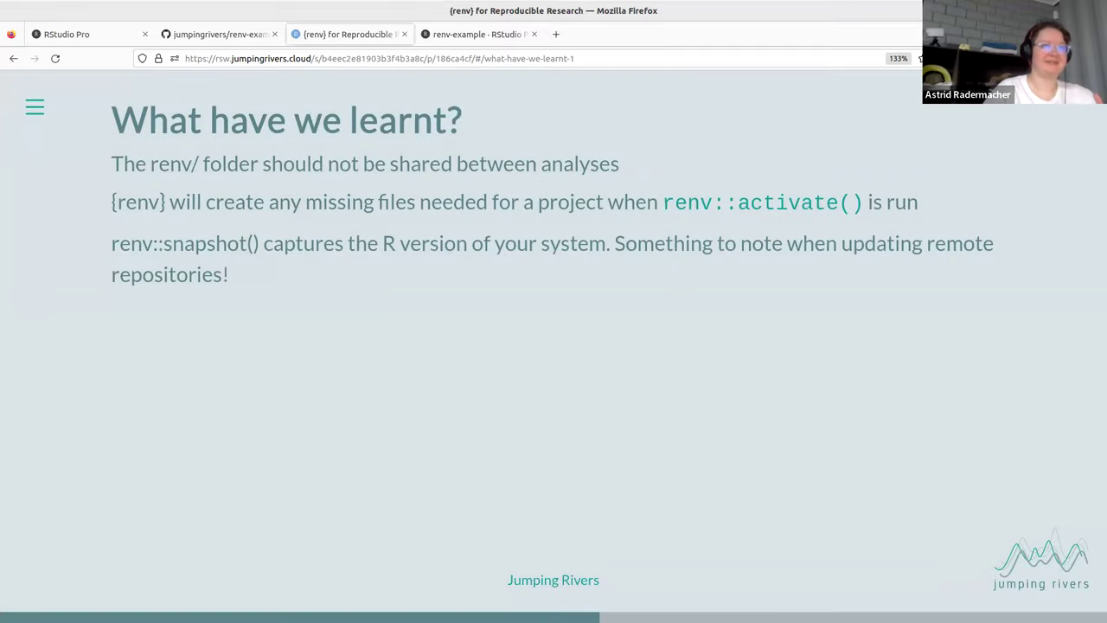
{"action": "left_click", "coordinate": [1093, 58]}
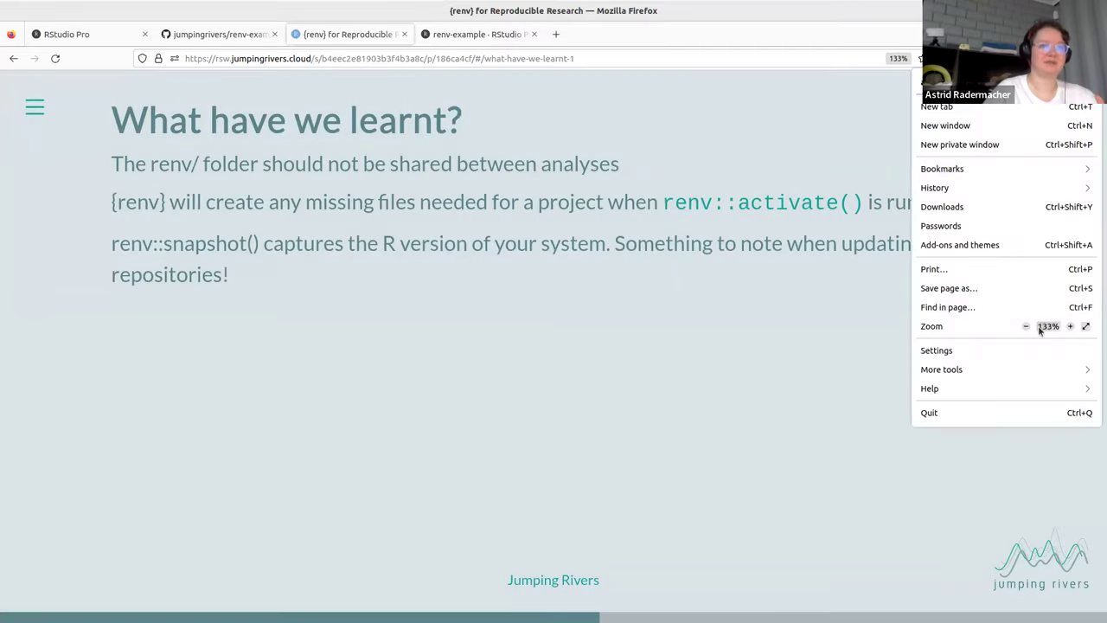
{"action": "left_click", "coordinate": [1084, 329]}
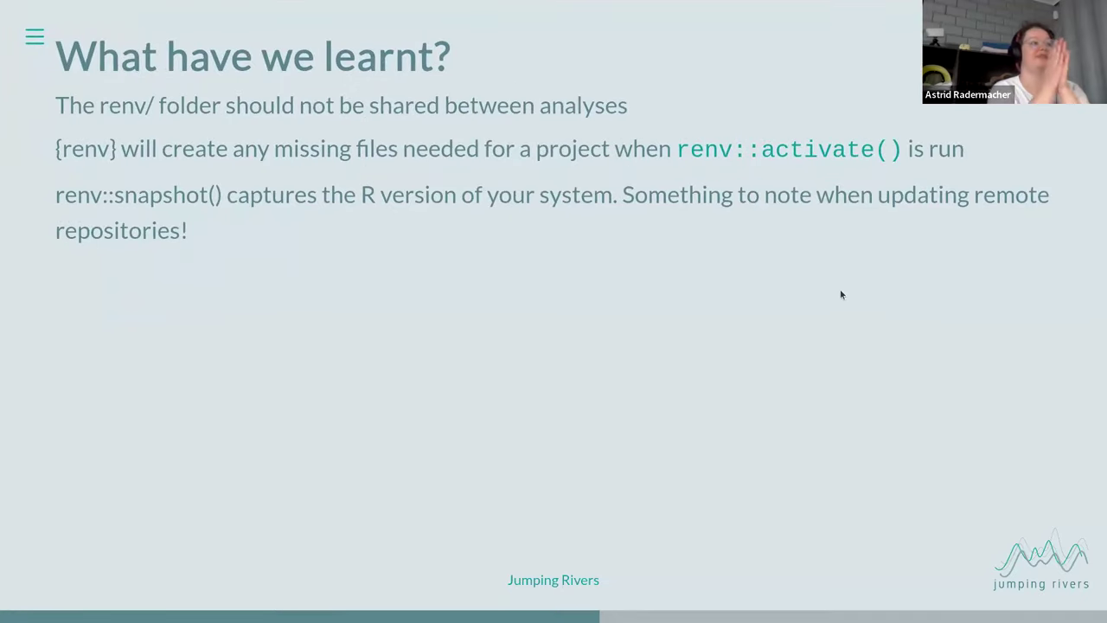